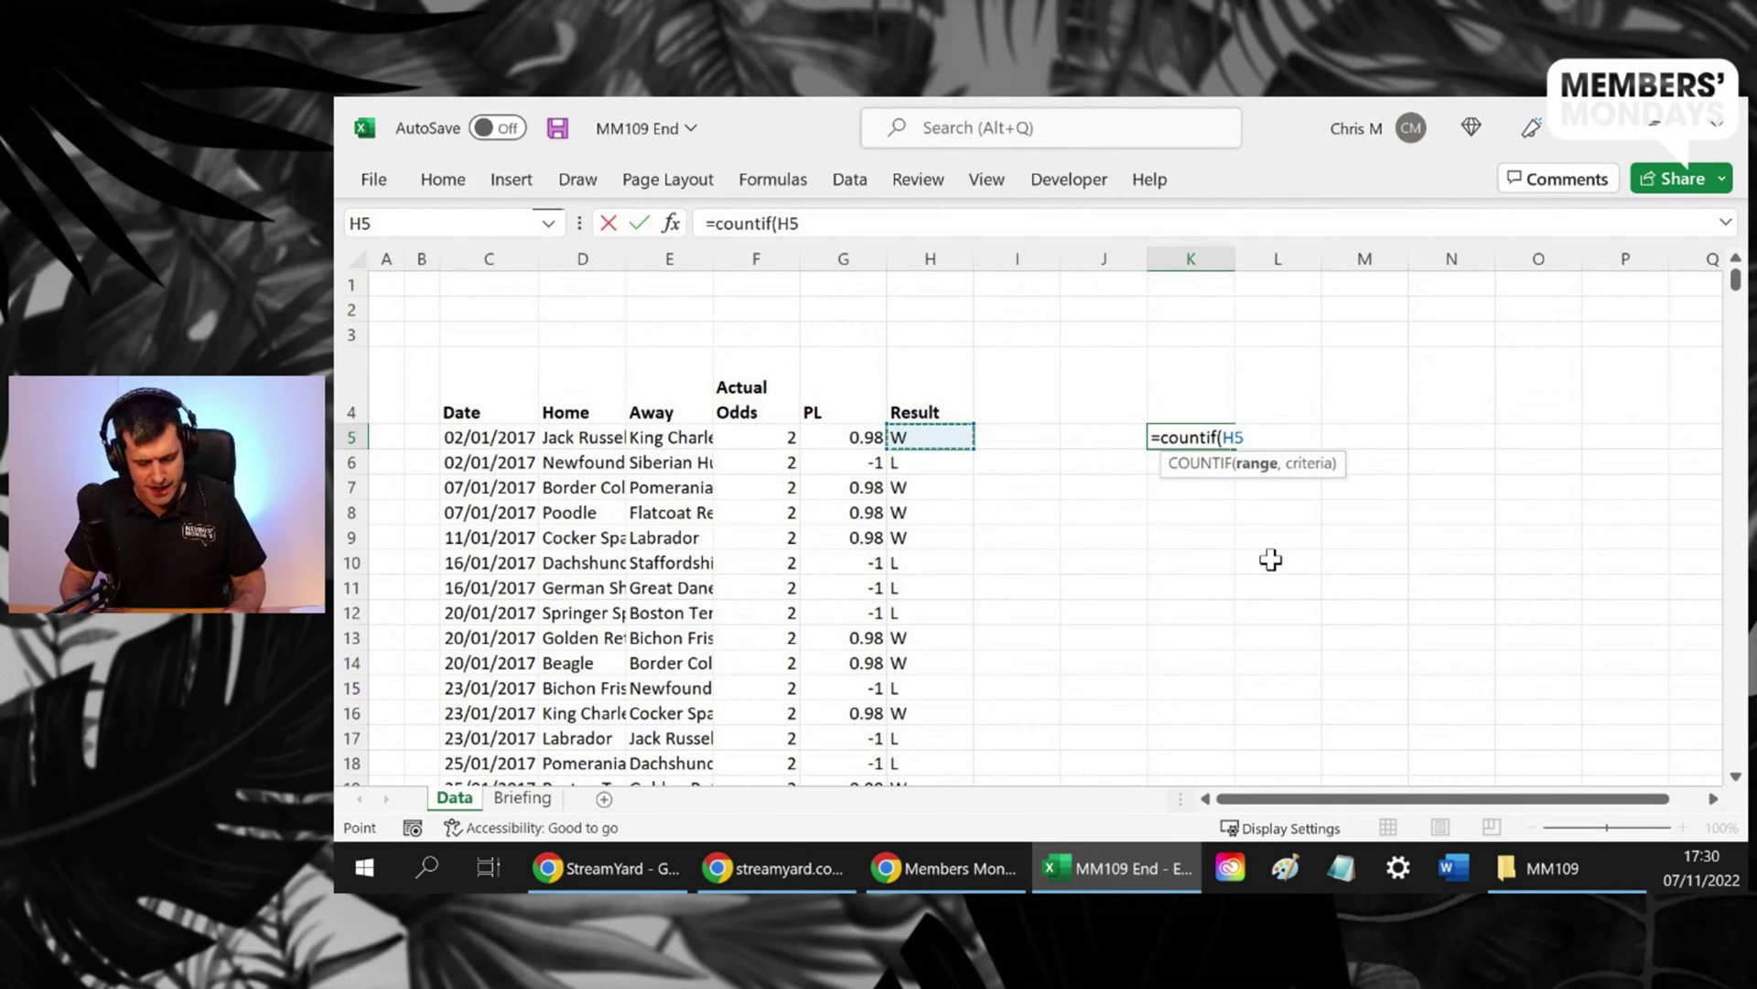
Enter =COUNTIF($H$5:$H$885,"W") in K5 to count 437 wins
key(ctrl+shift+Down)
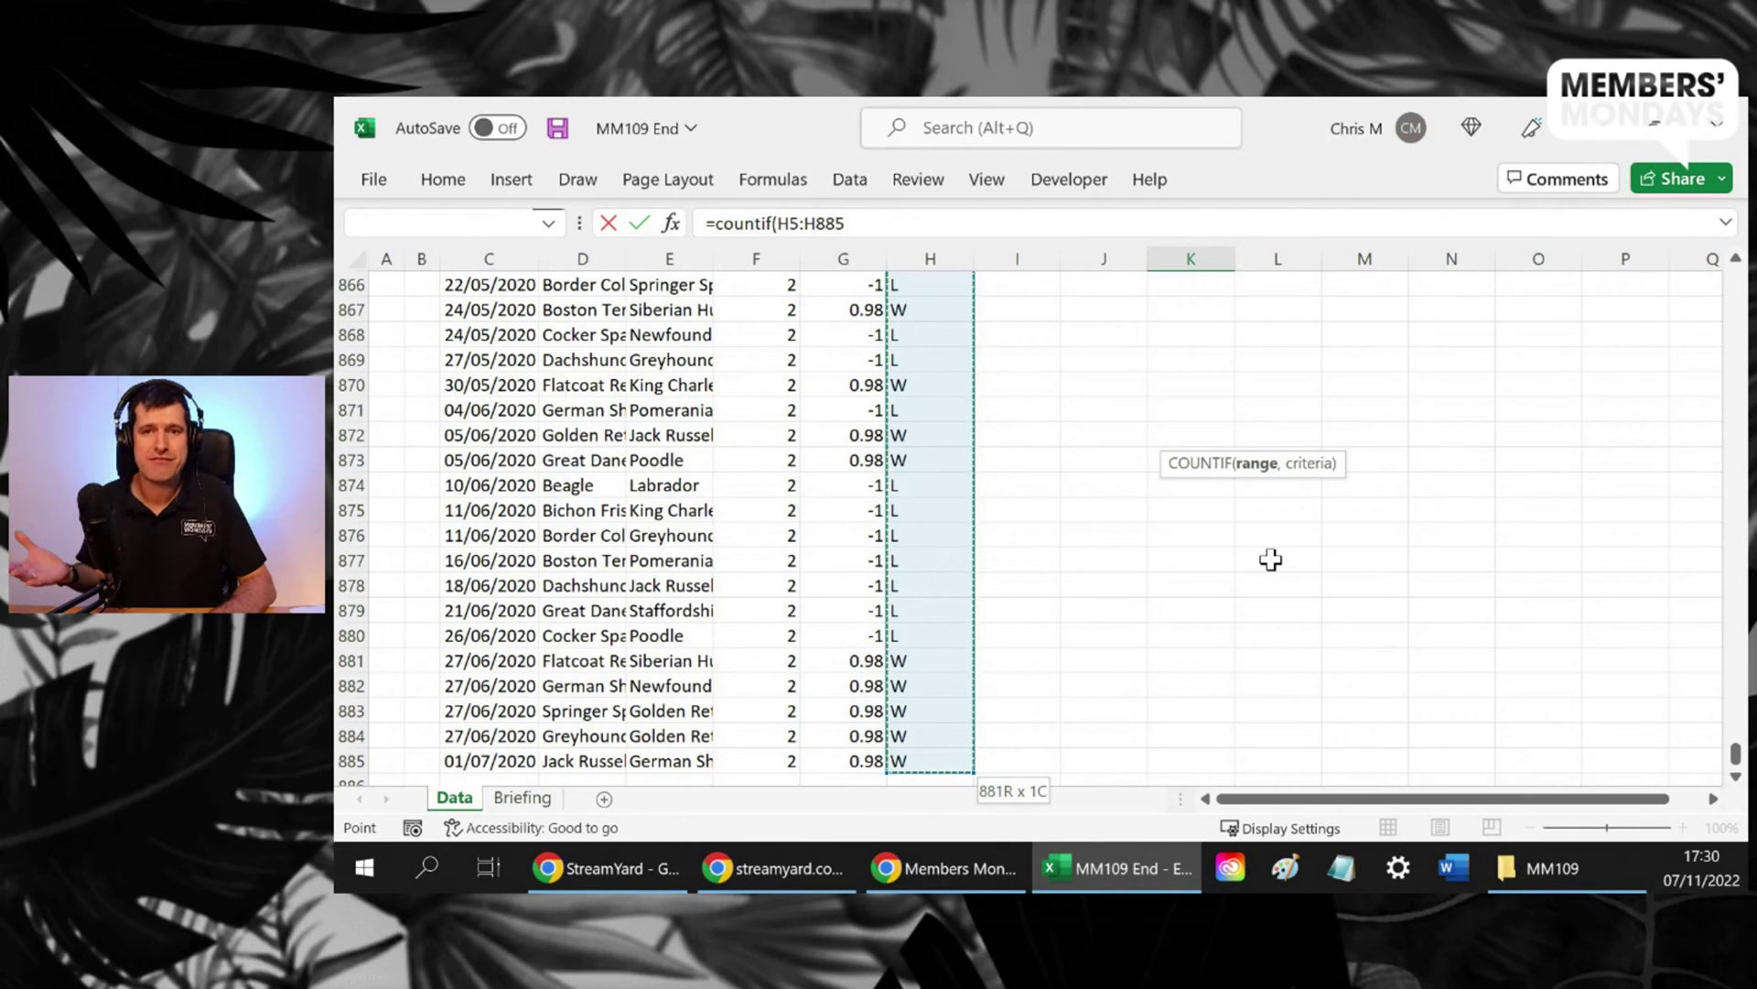
key(F4)
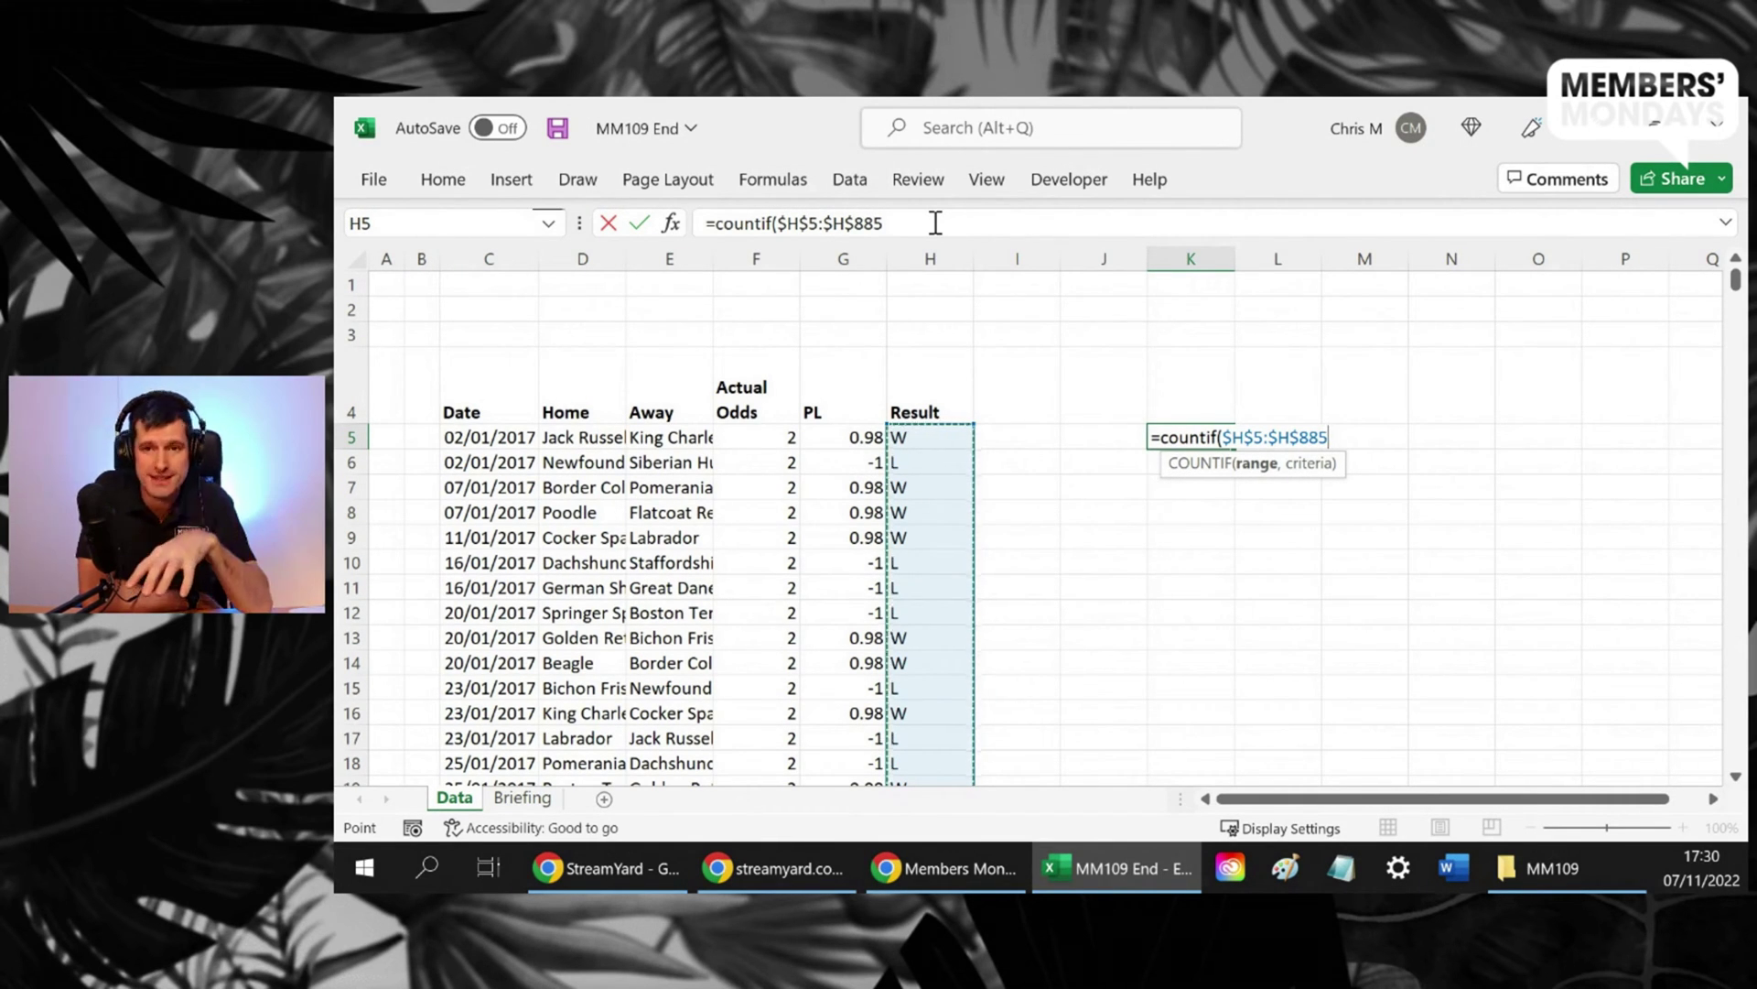
text(,)
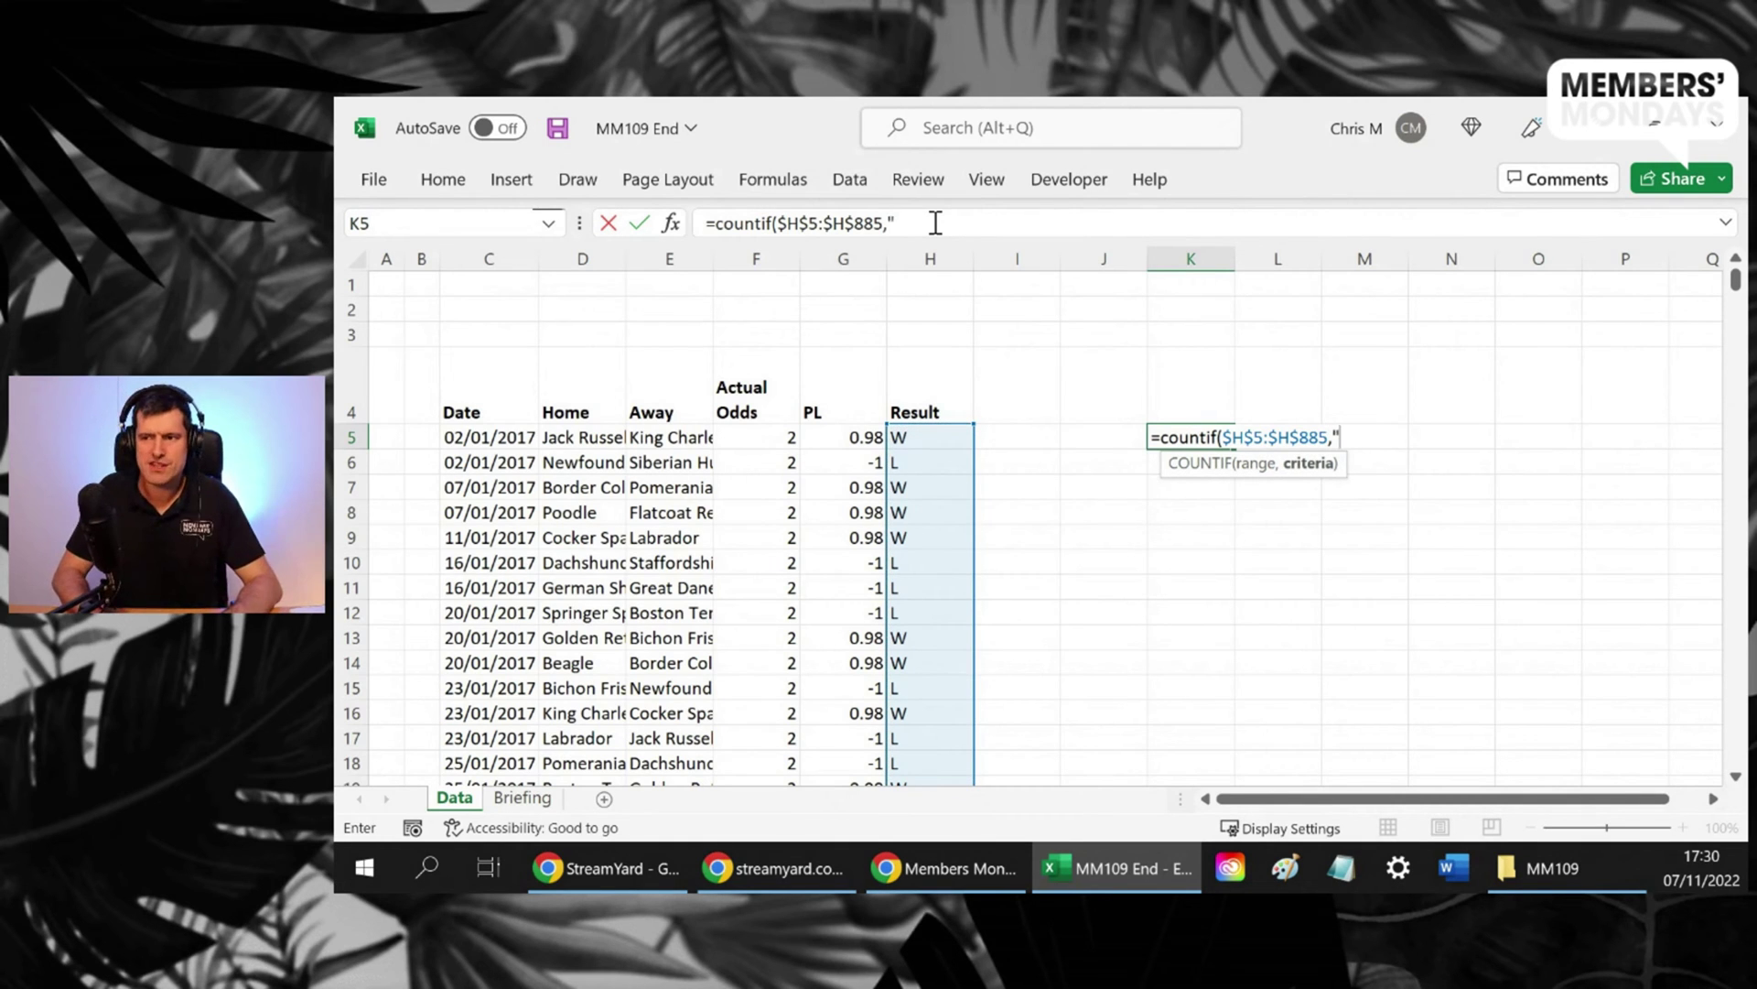
text("W)
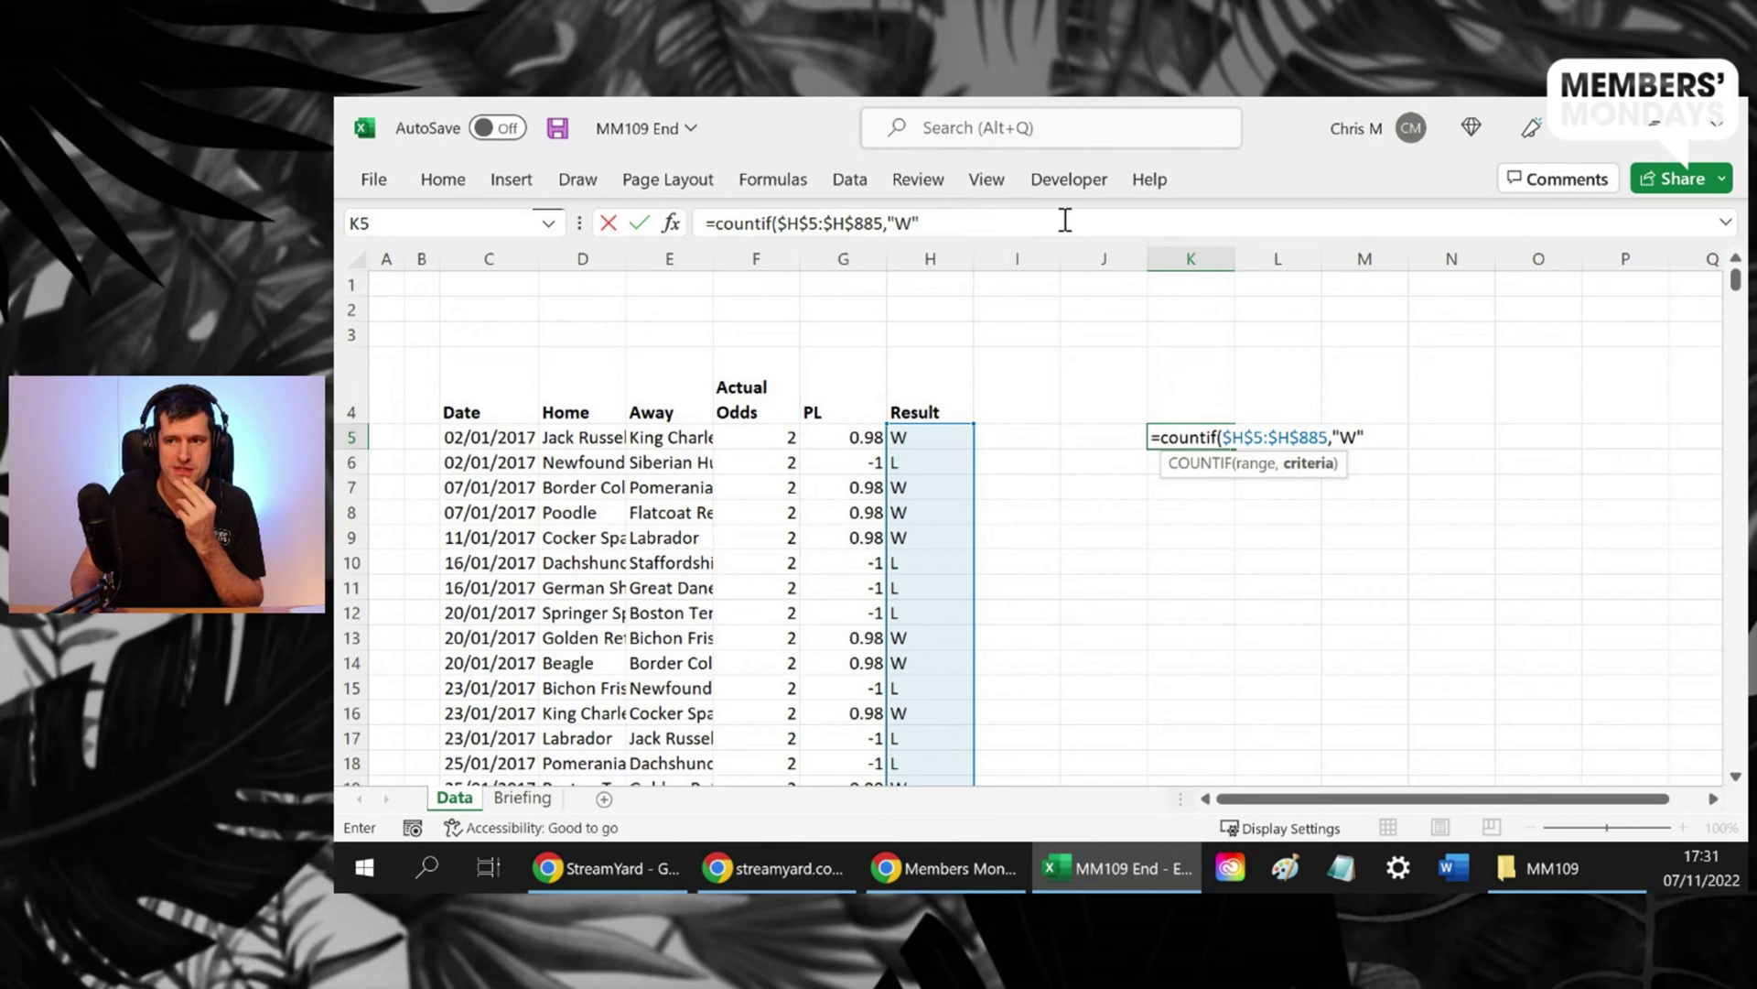
key(ctrl+Return)
key(shift+Down)
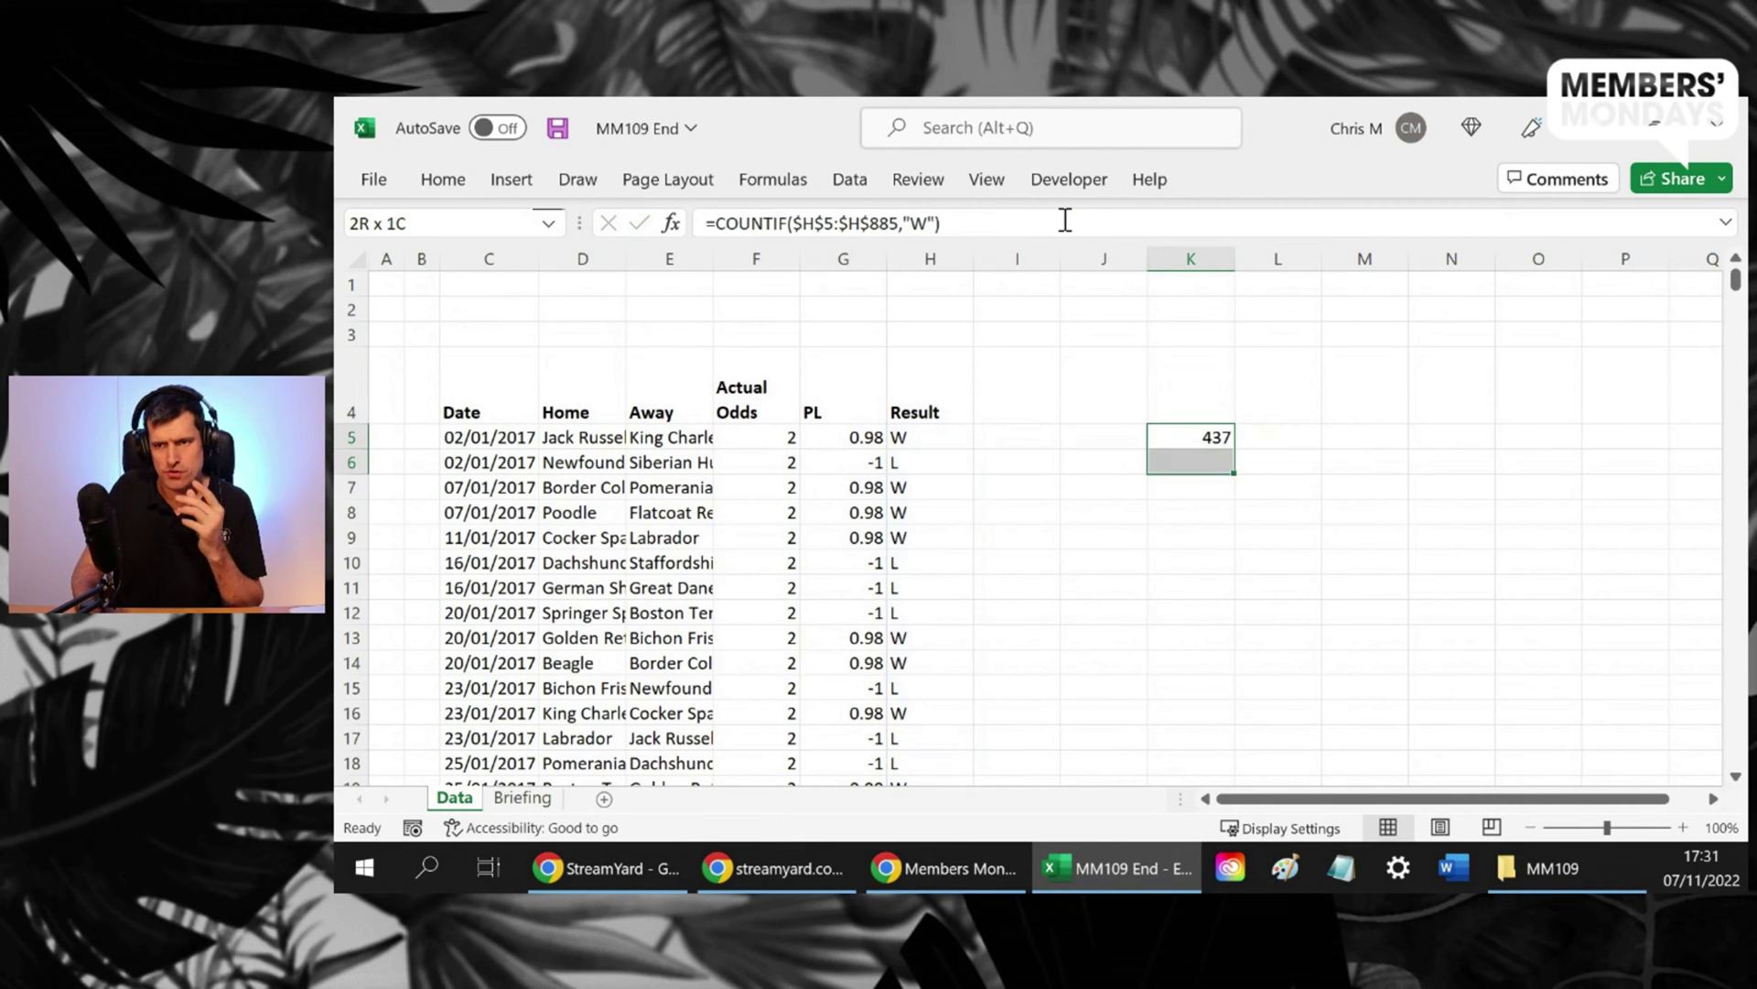
Copy the wins formula into K6 and change its criterion to "L", giving 444 losses
key(ctrl+d)
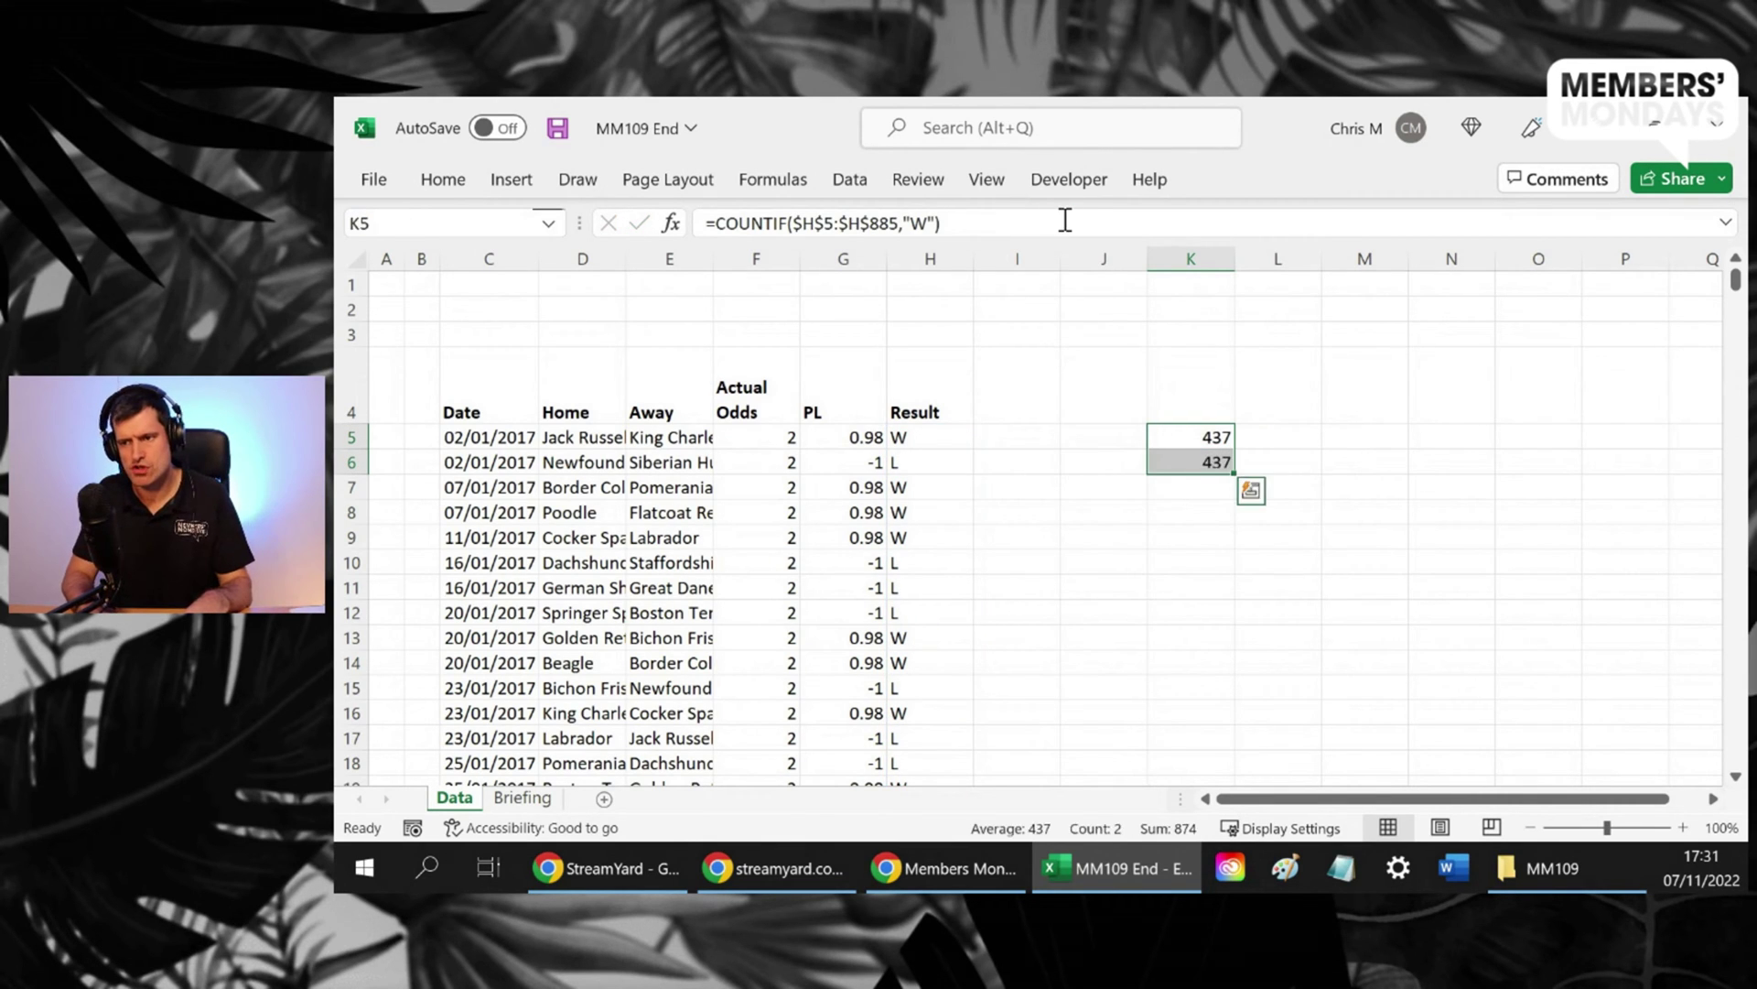
key(Down)
click(926, 220)
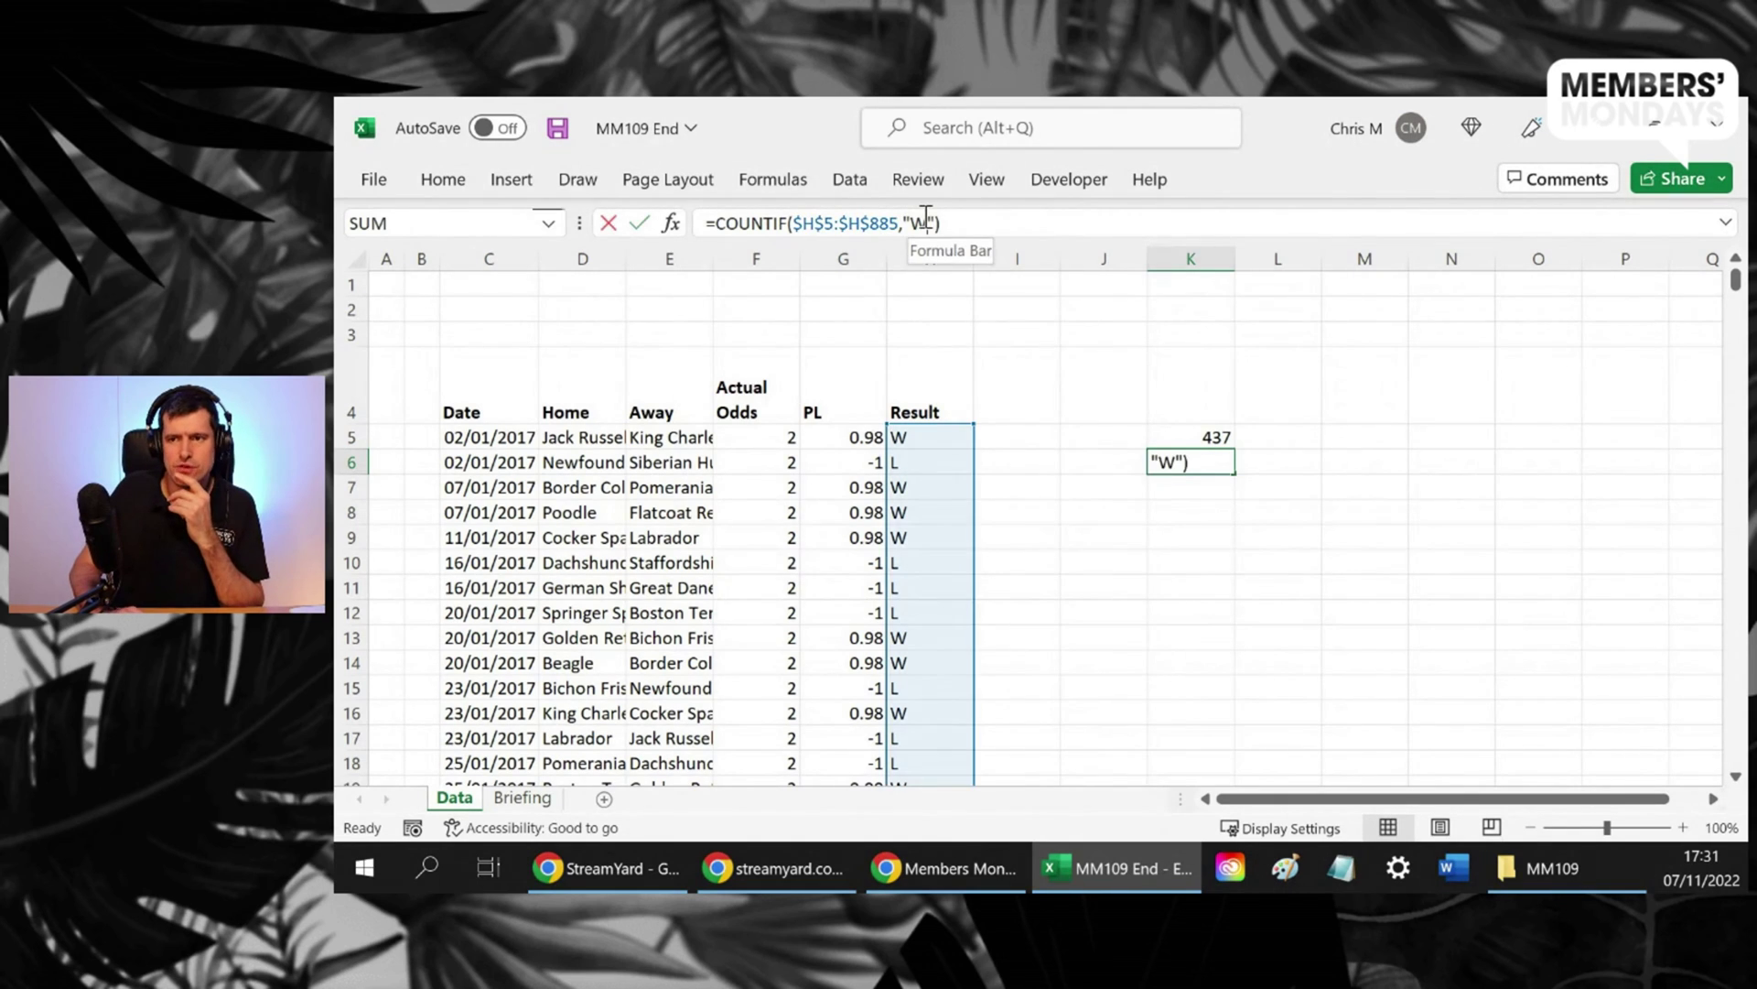
key(BackSpace)
text(L)
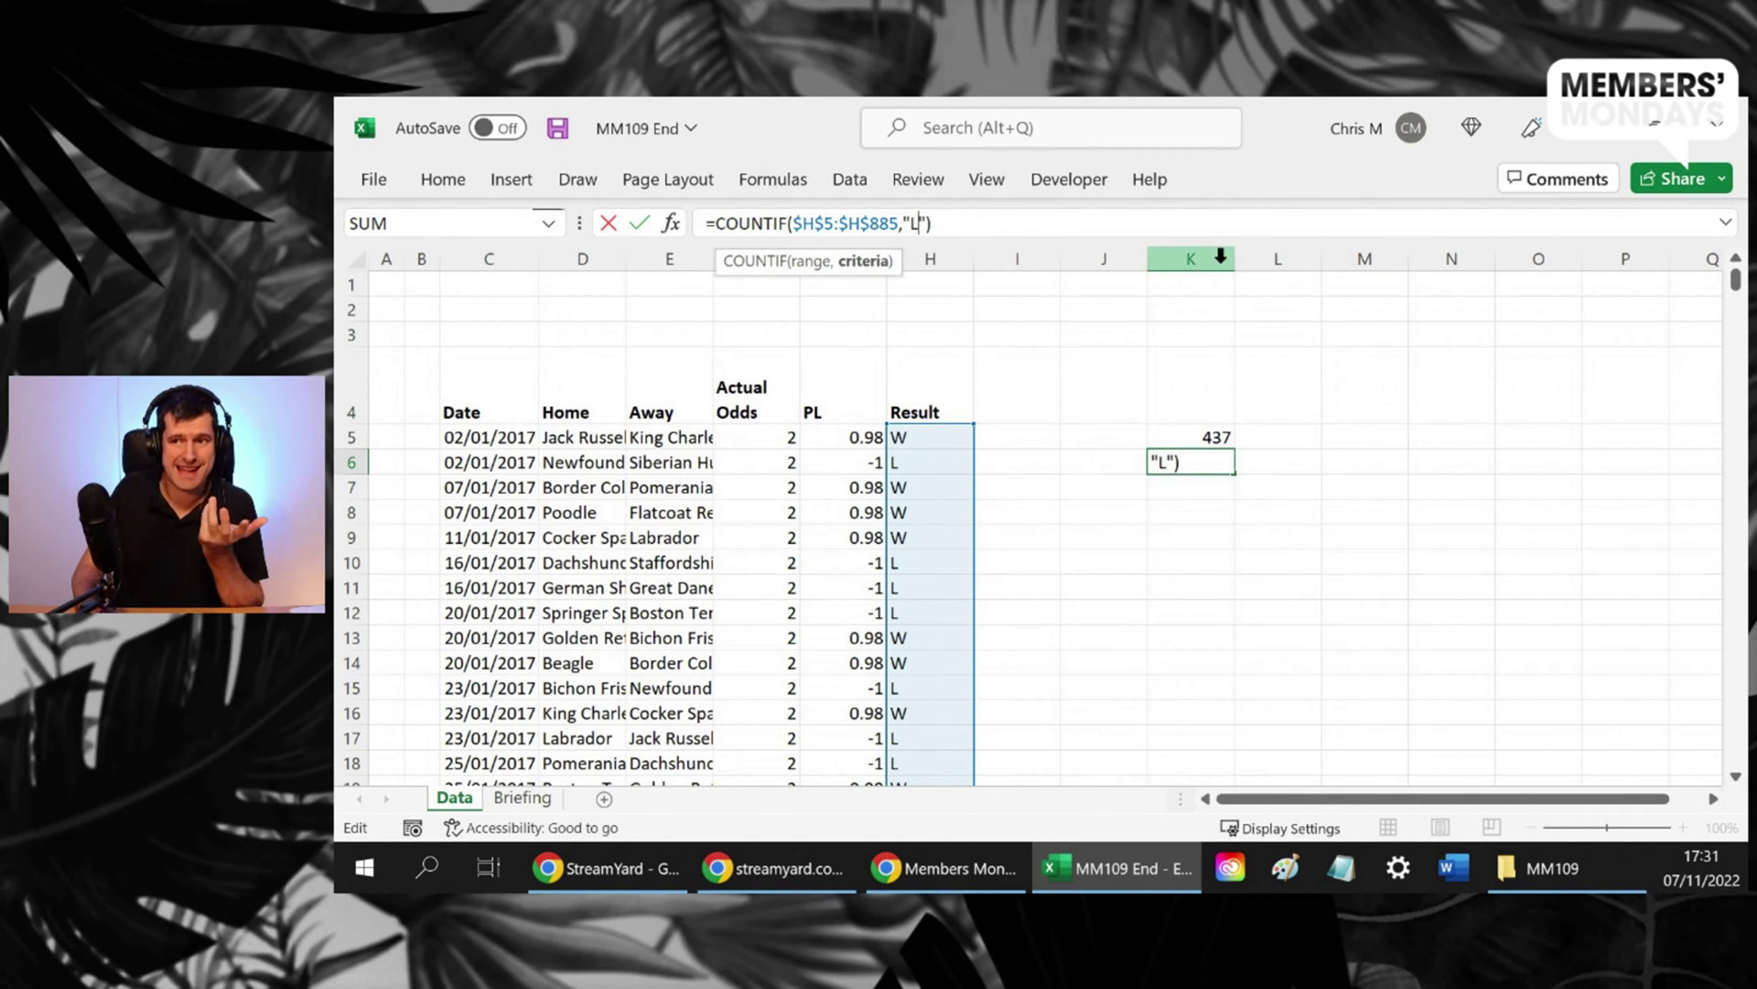
key(Return)
key(Up)
key(Up)
key(Down)
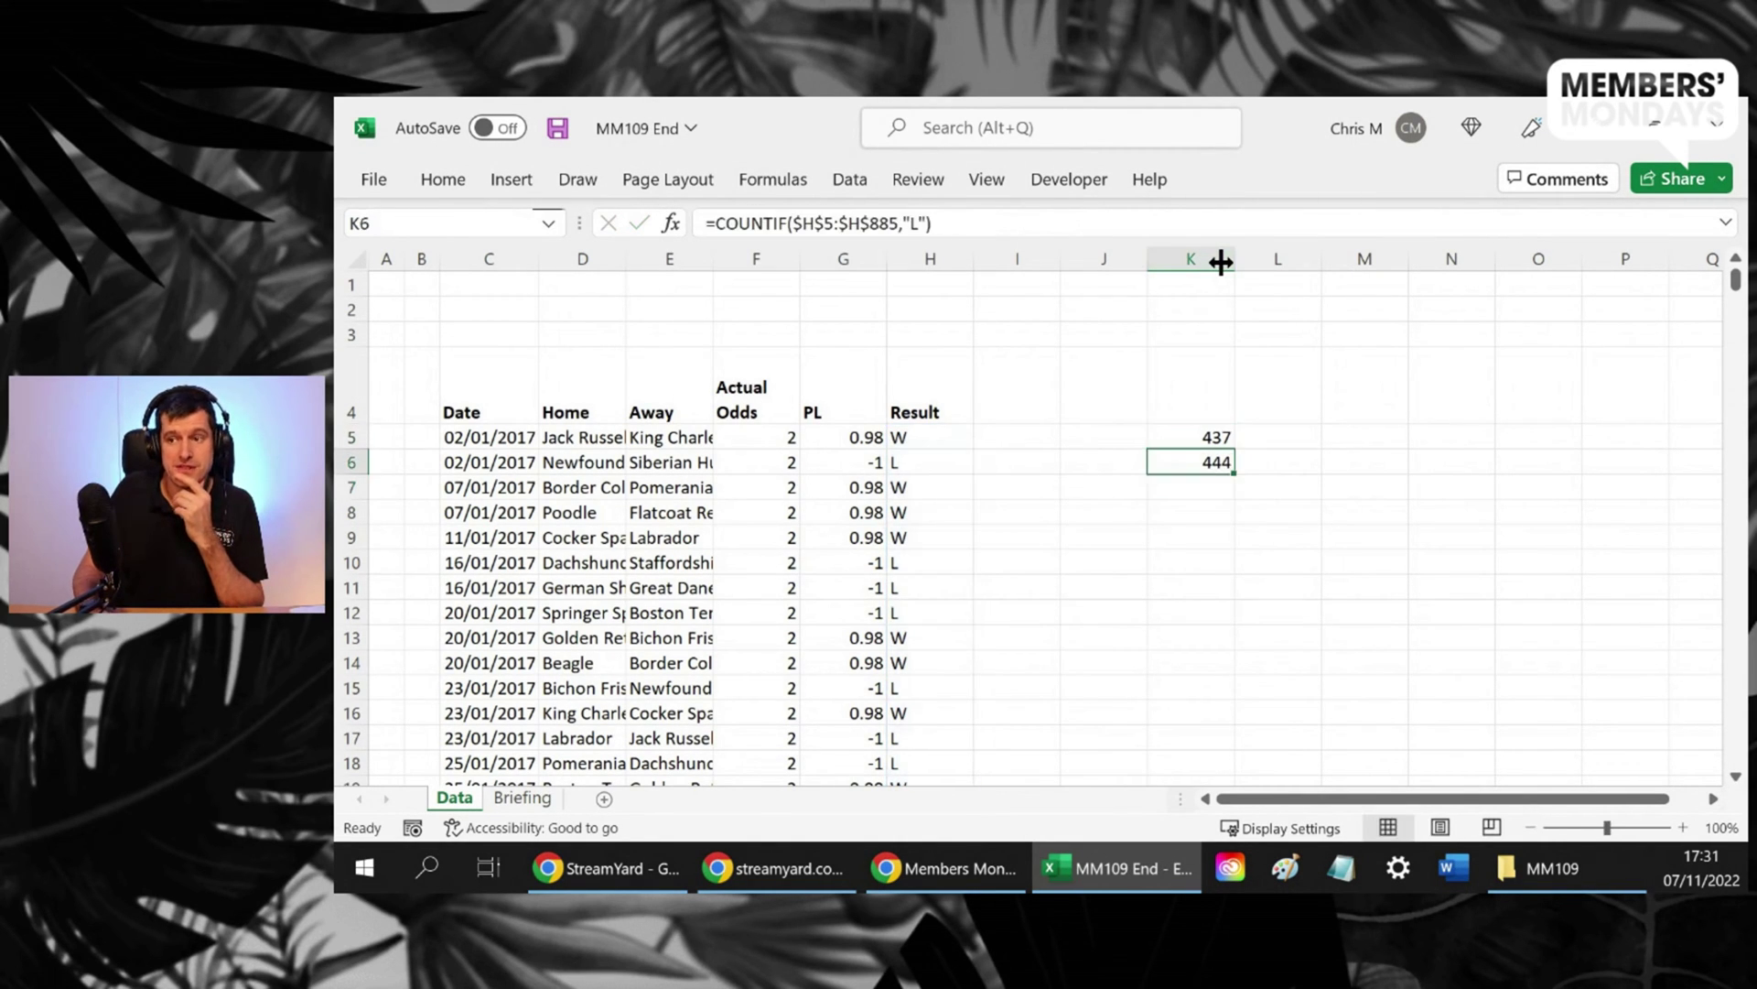
key(Up)
key(Down)
key(Up)
key(Down)
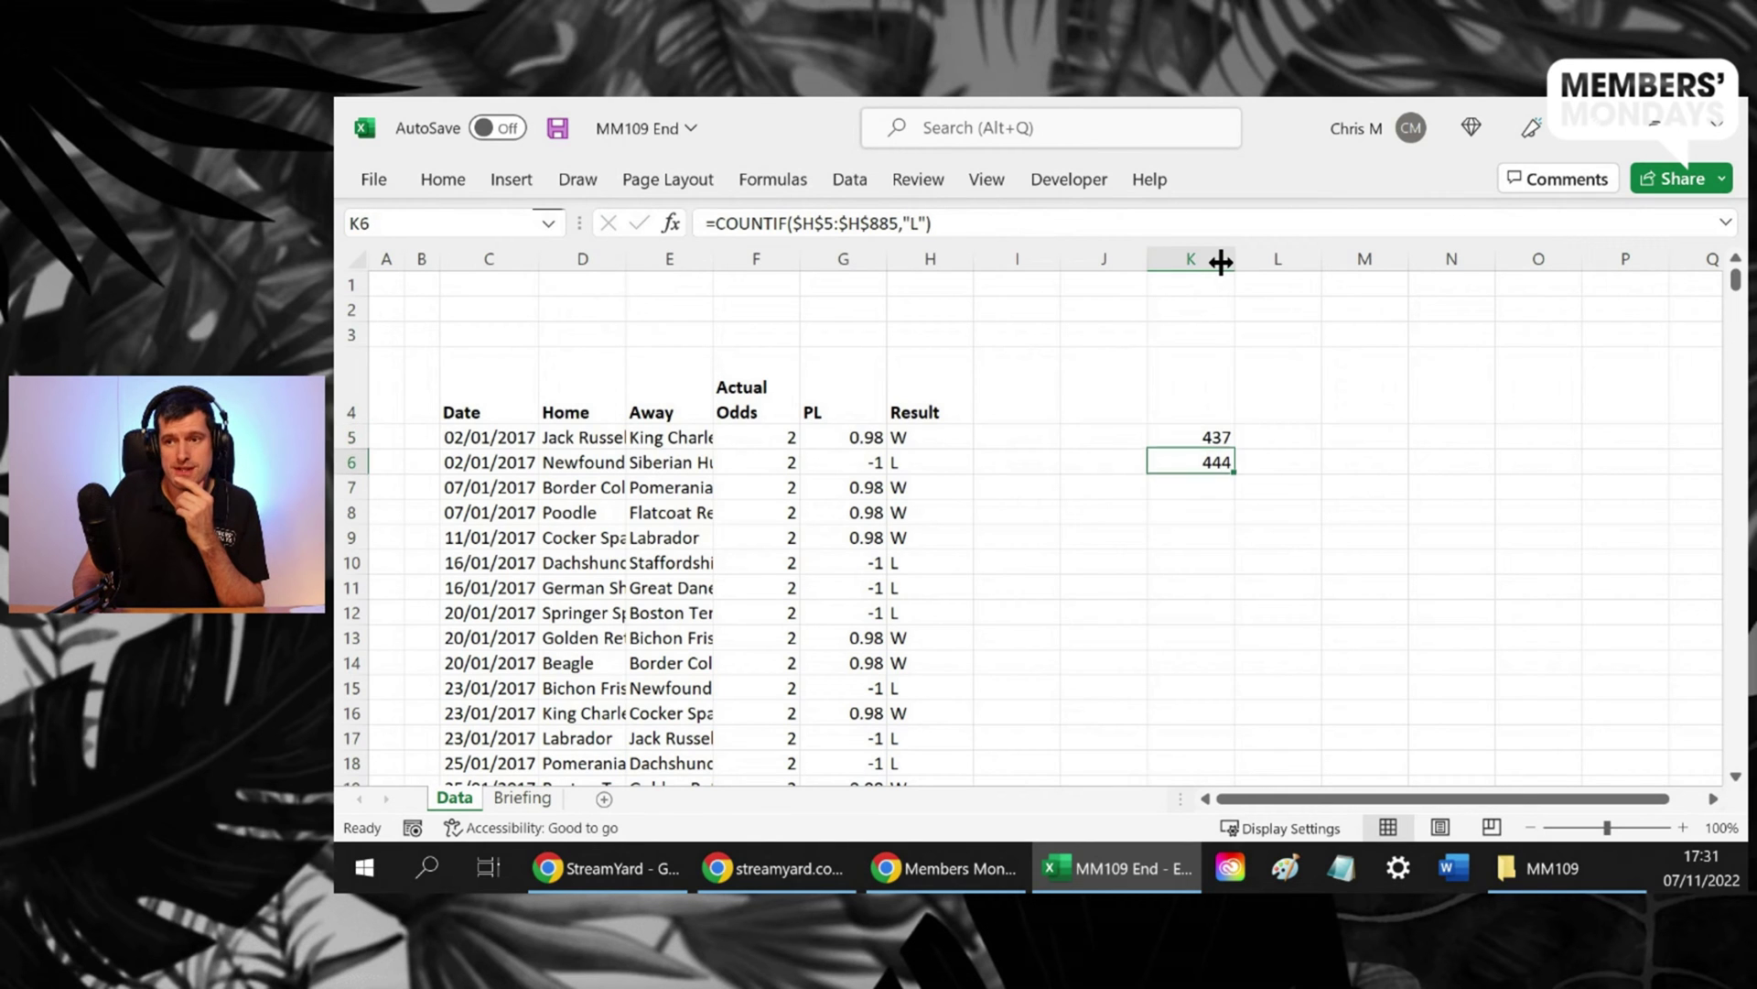
key(Up)
AutoSum K5:K6 in K7 to total the counts as 881
key(Left)
key(Left)
key(Left)
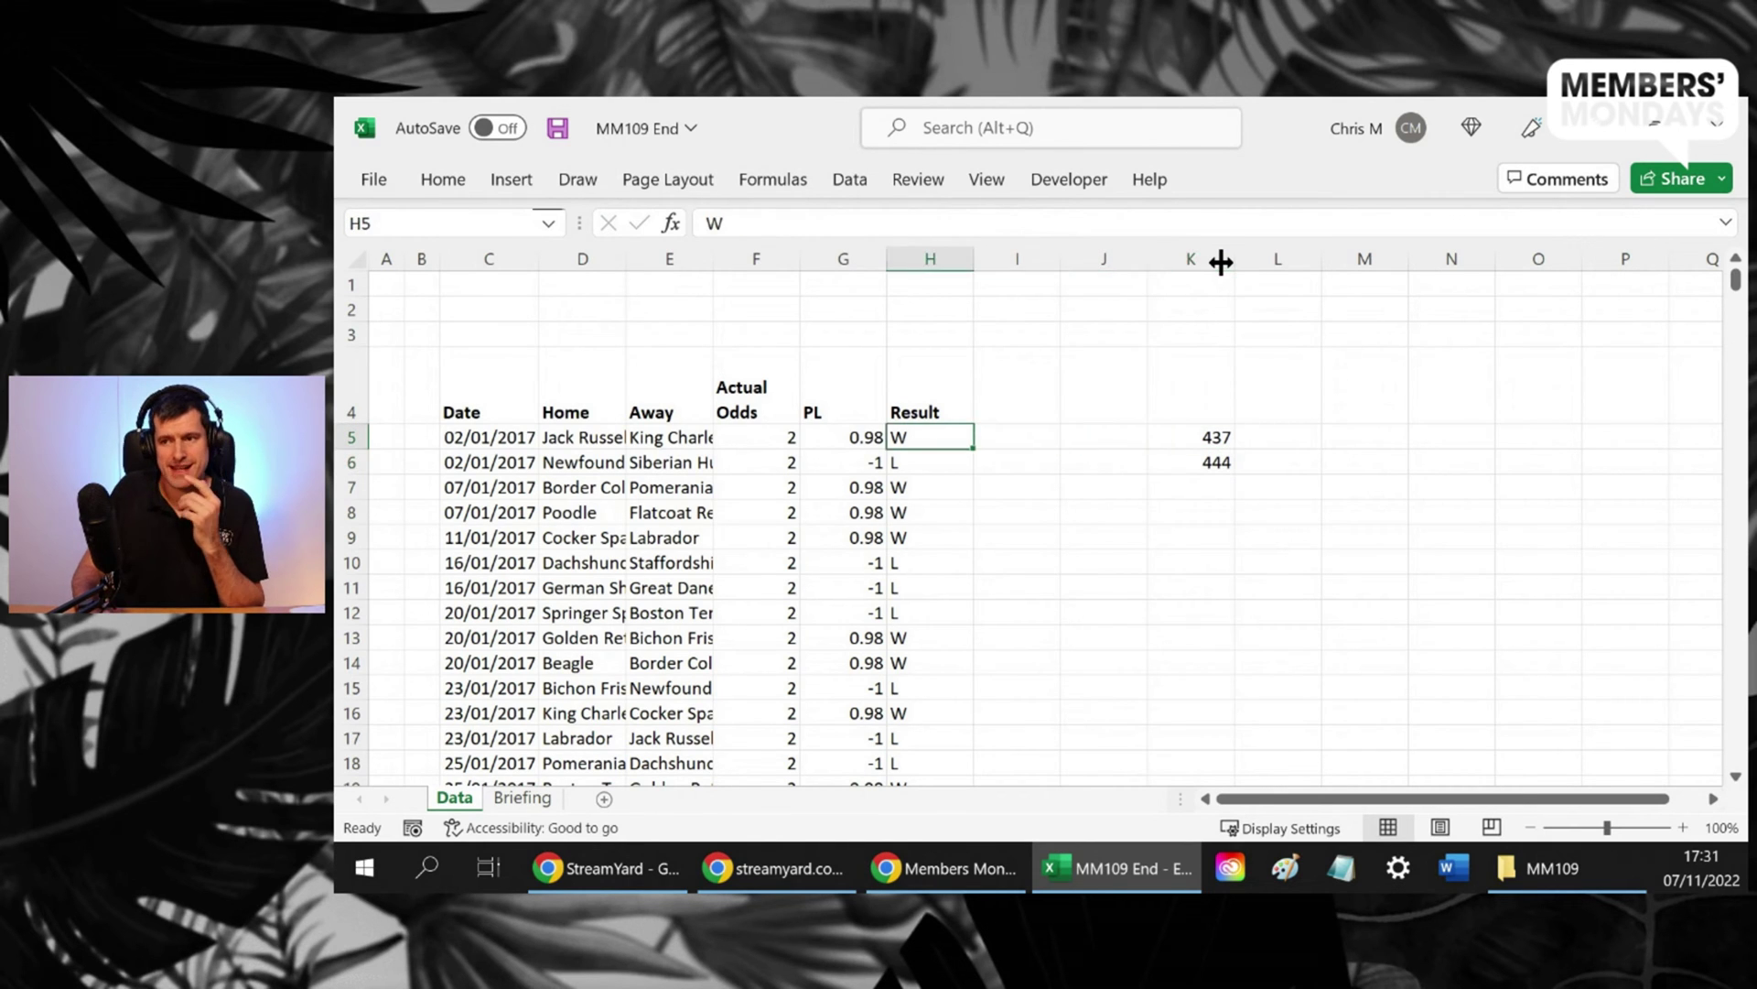
key(Right)
key(Right)
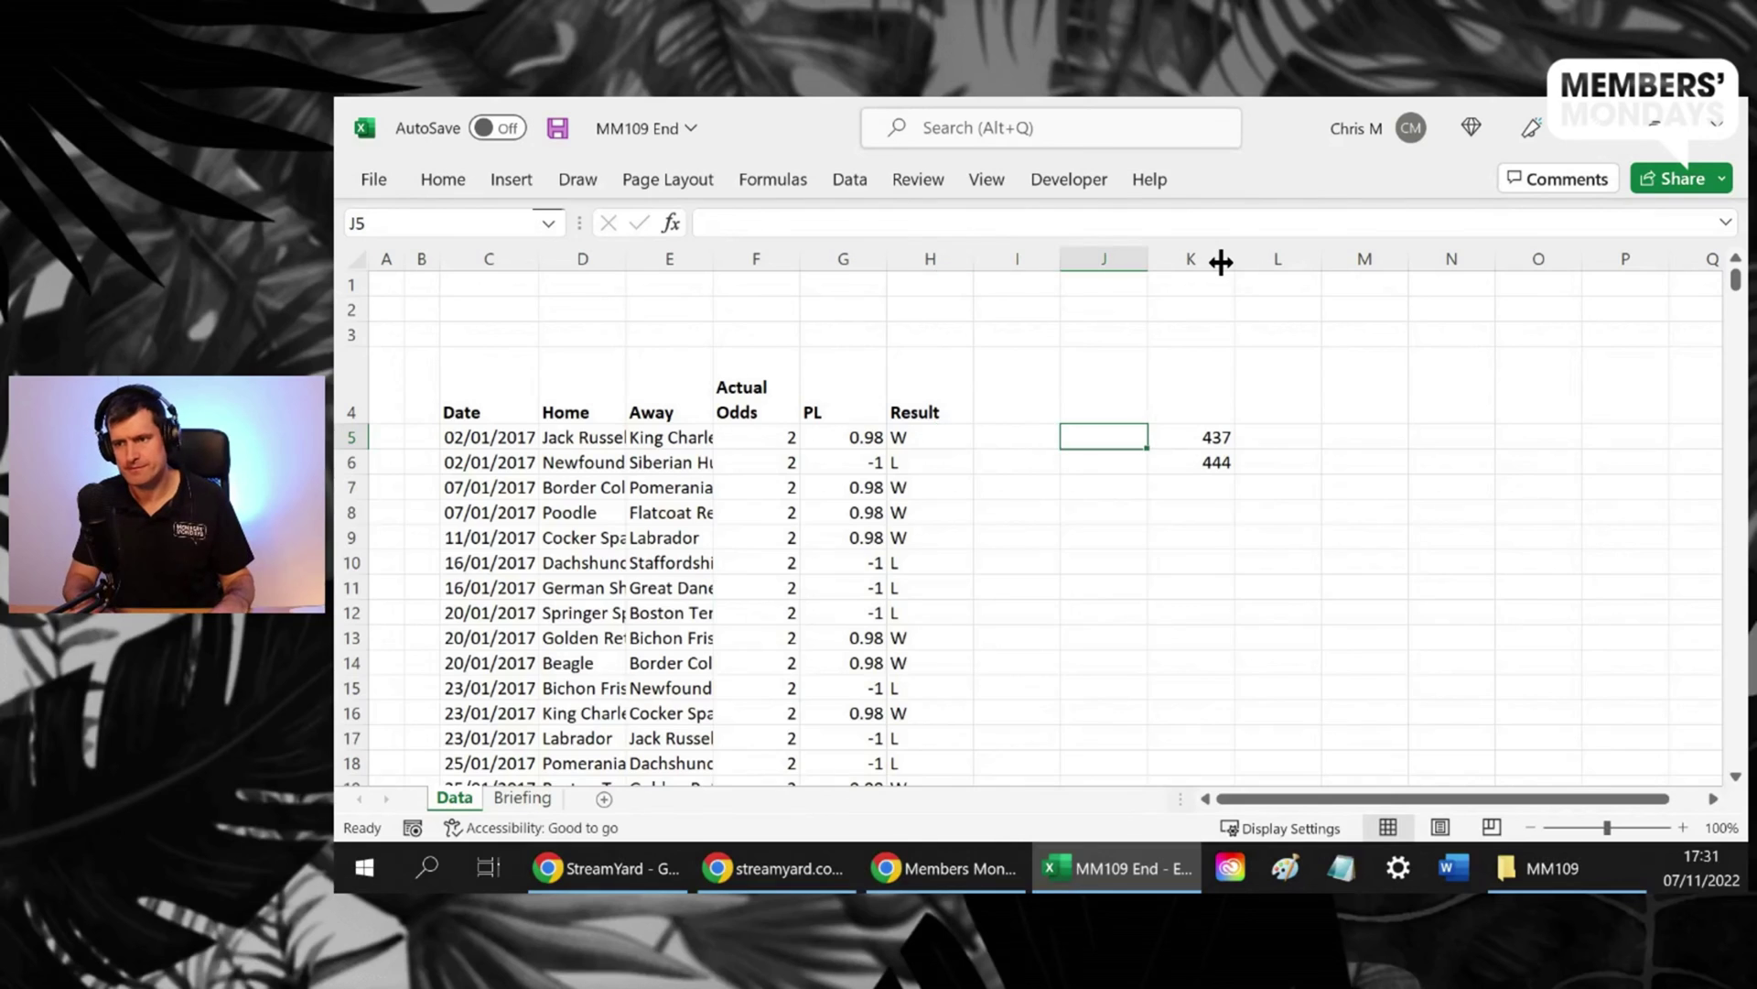
key(Down)
key(Down)
key(Right)
key(alt+equal)
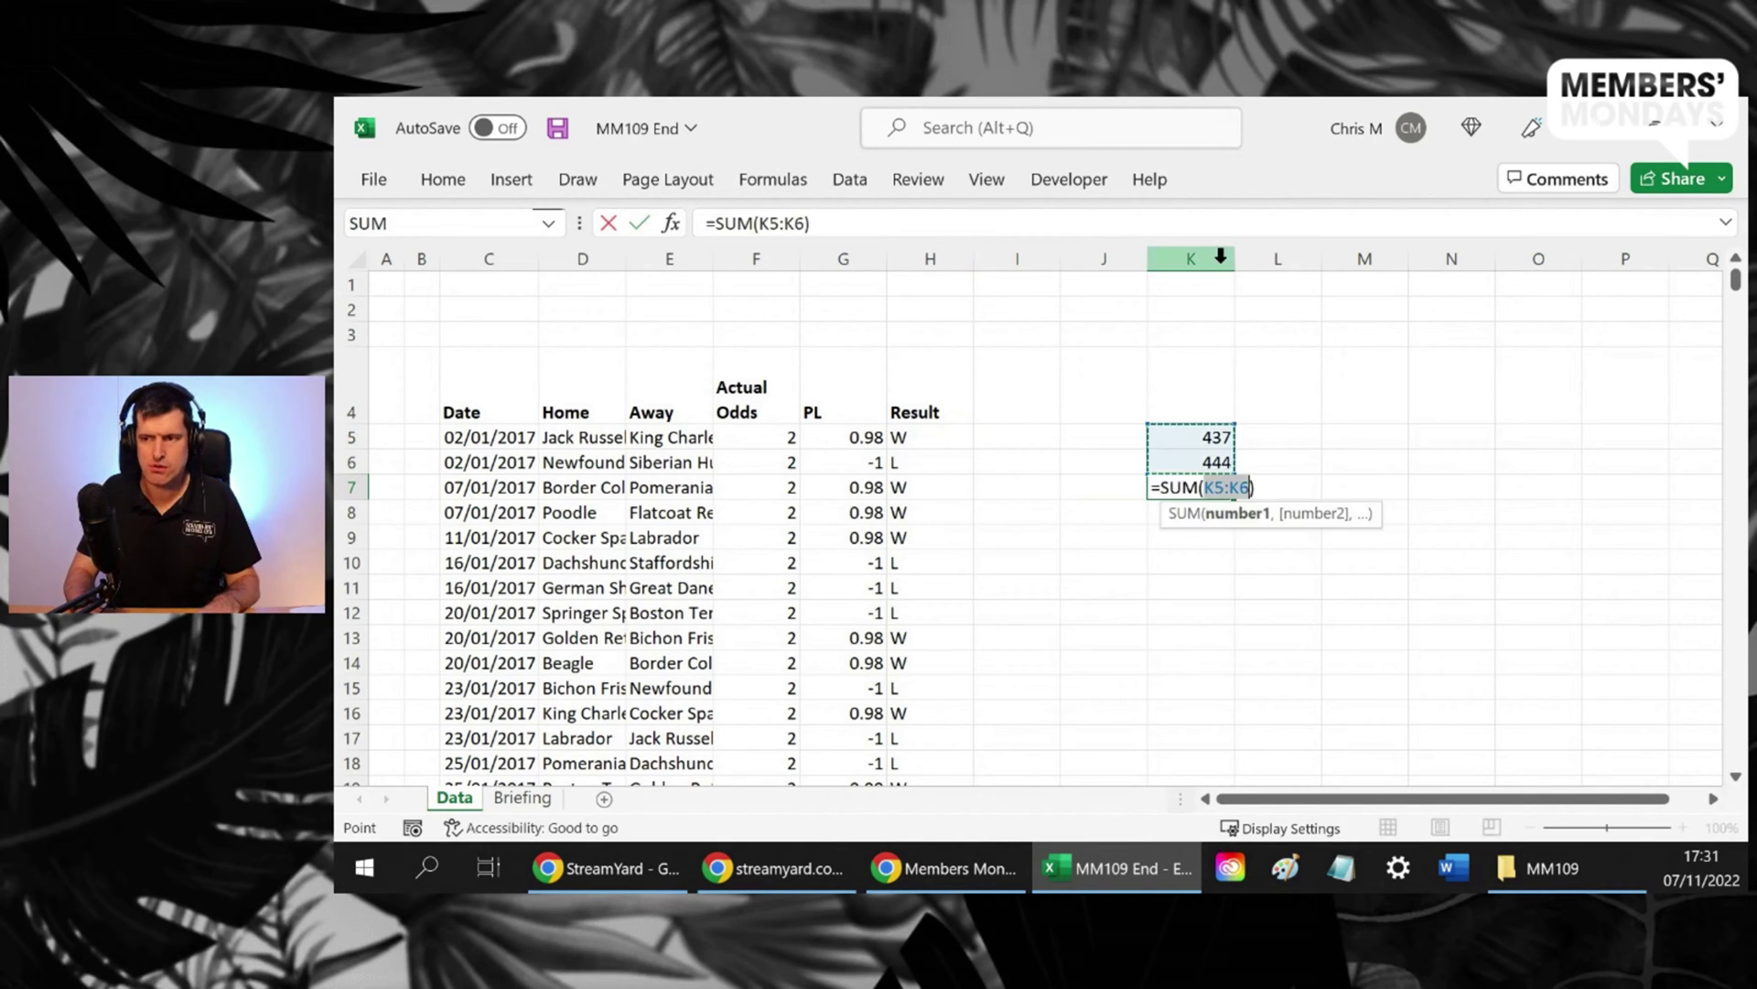
key(Return)
key(Up)
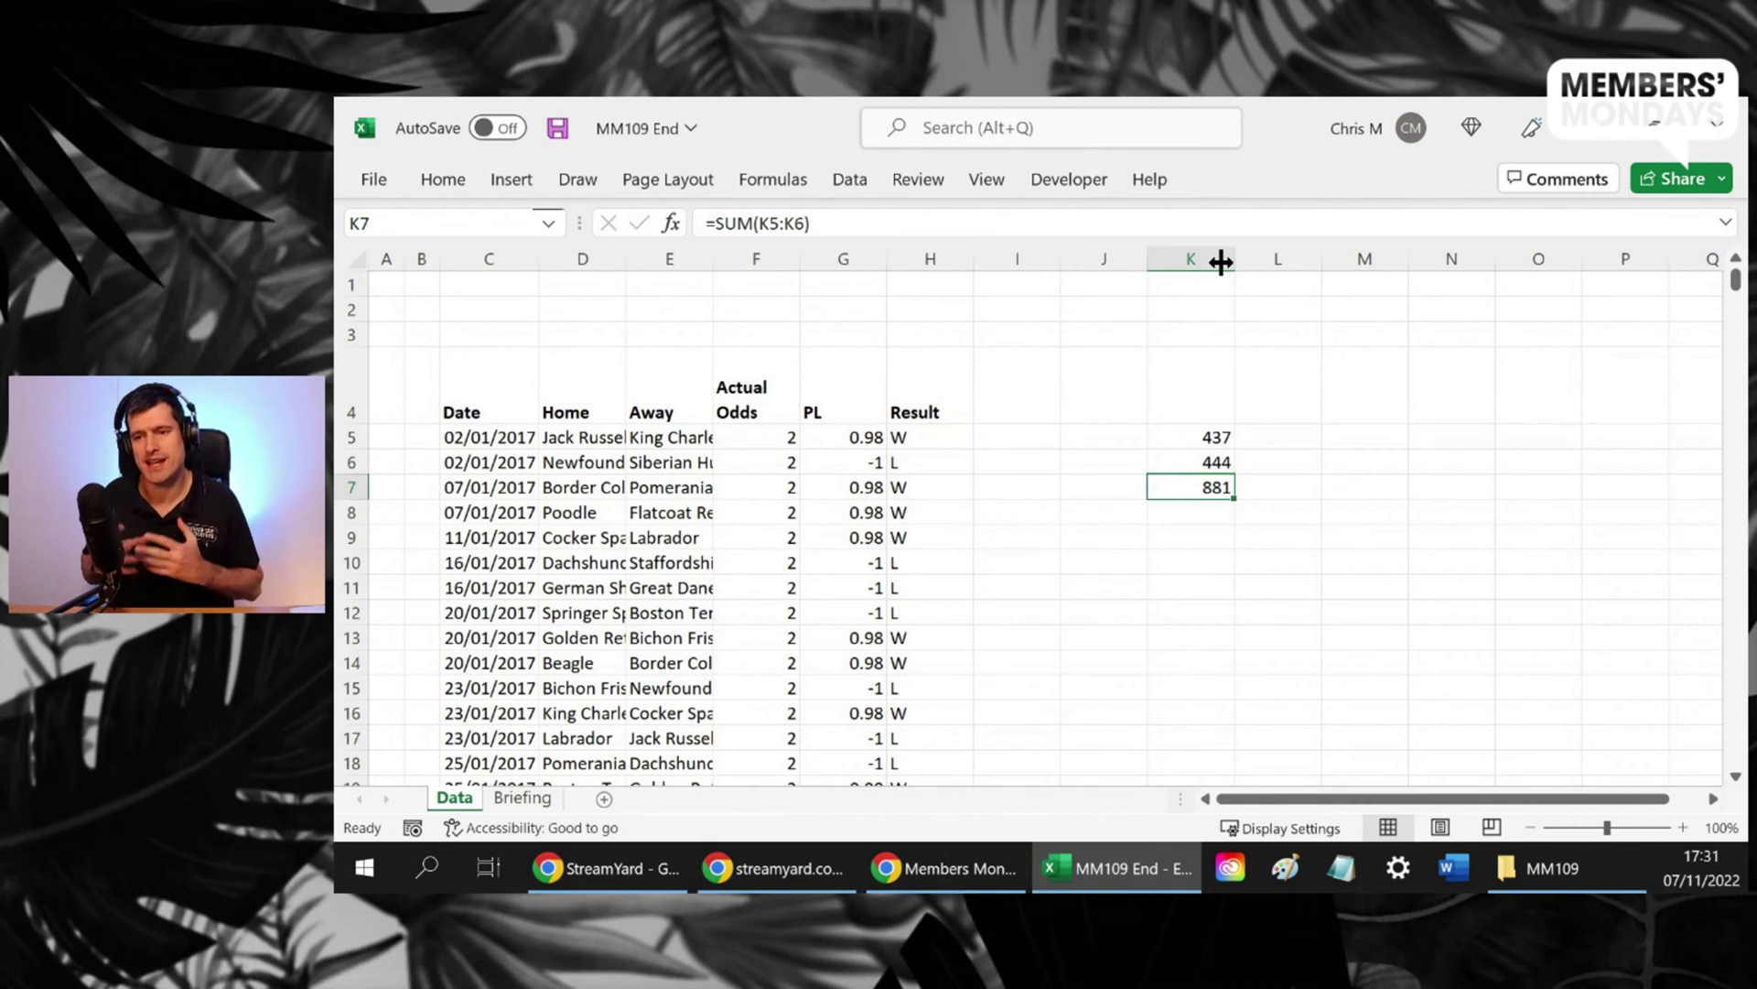
Select the results H5:H885 to confirm there are 881 results
key(Left)
key(Left)
key(Left)
key(Up)
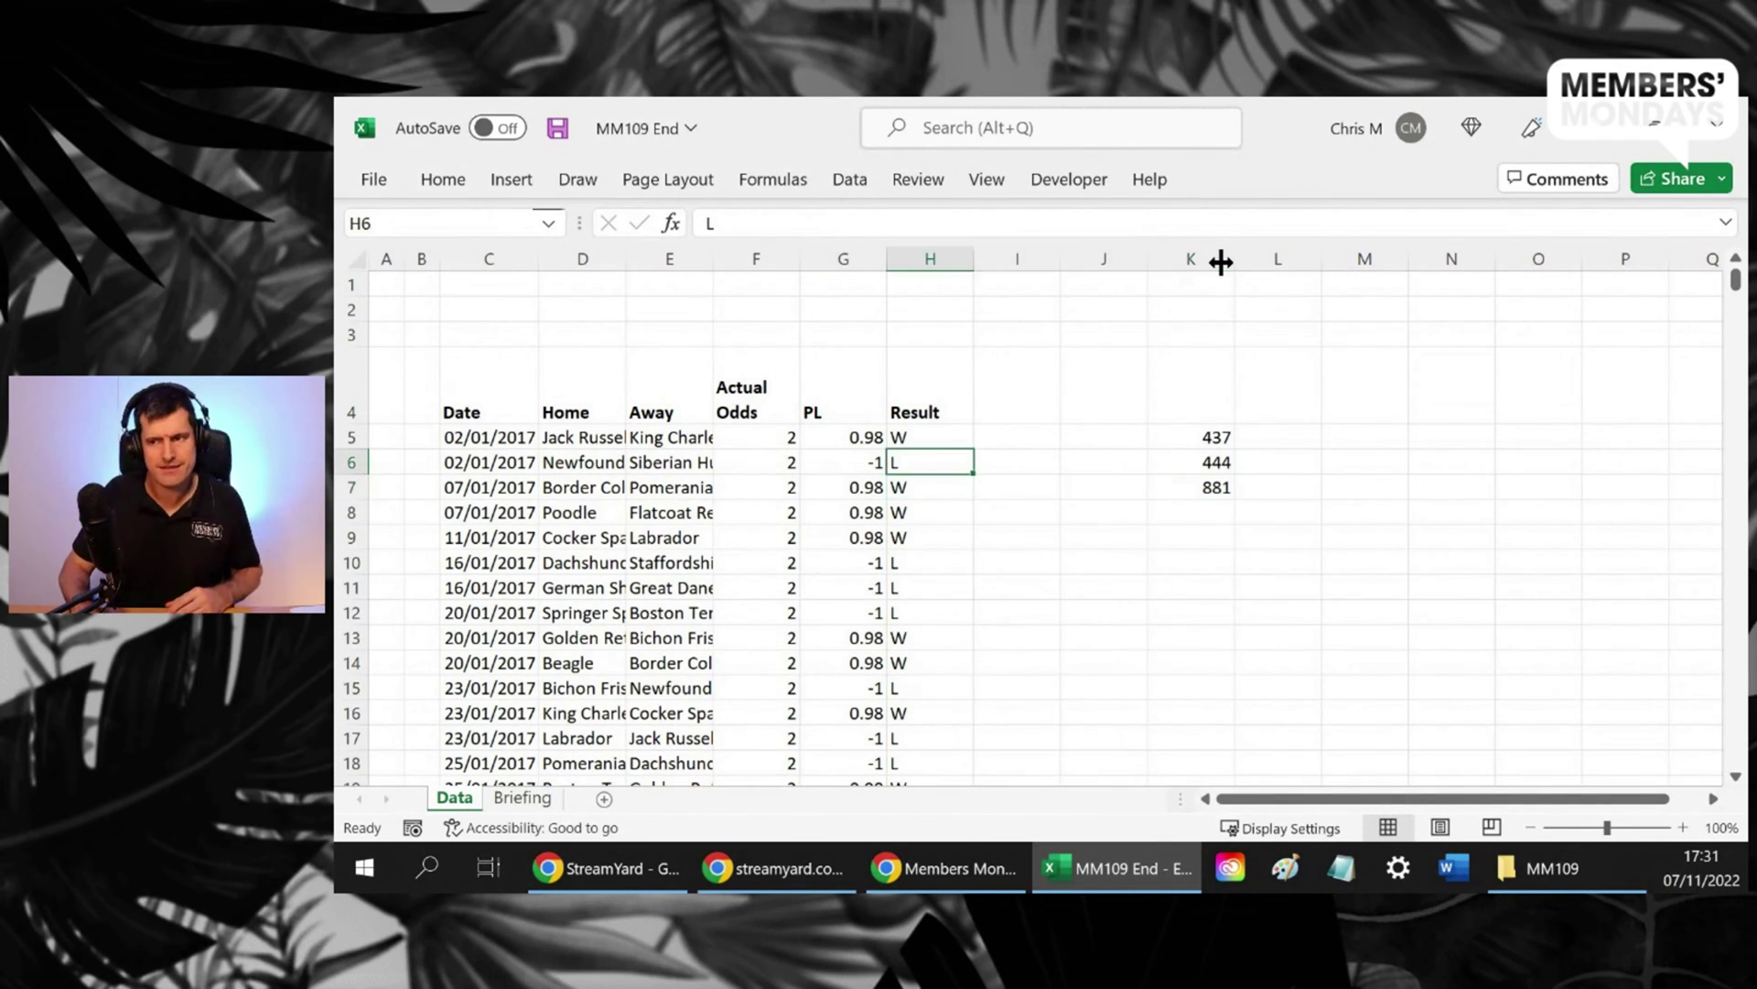
key(Up)
key(ctrl+shift+Down)
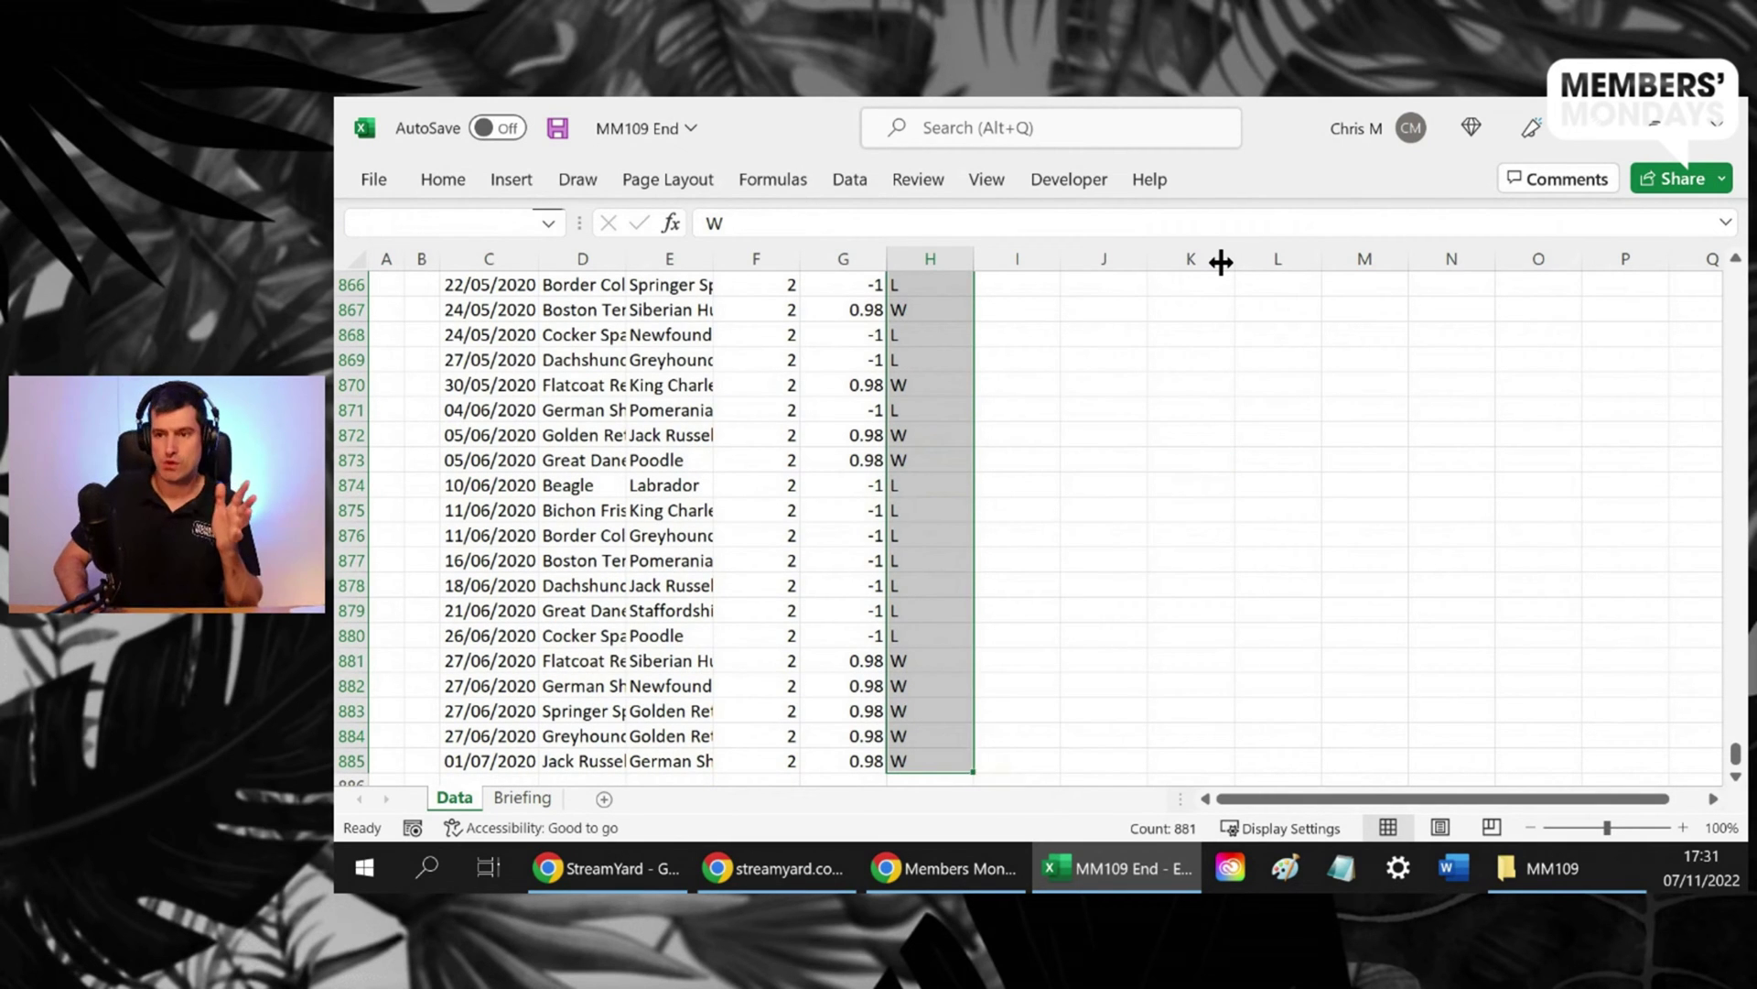
key(Escape)
Clear the test counts 437, 444 and 881 from K5:K7
key(Delete)
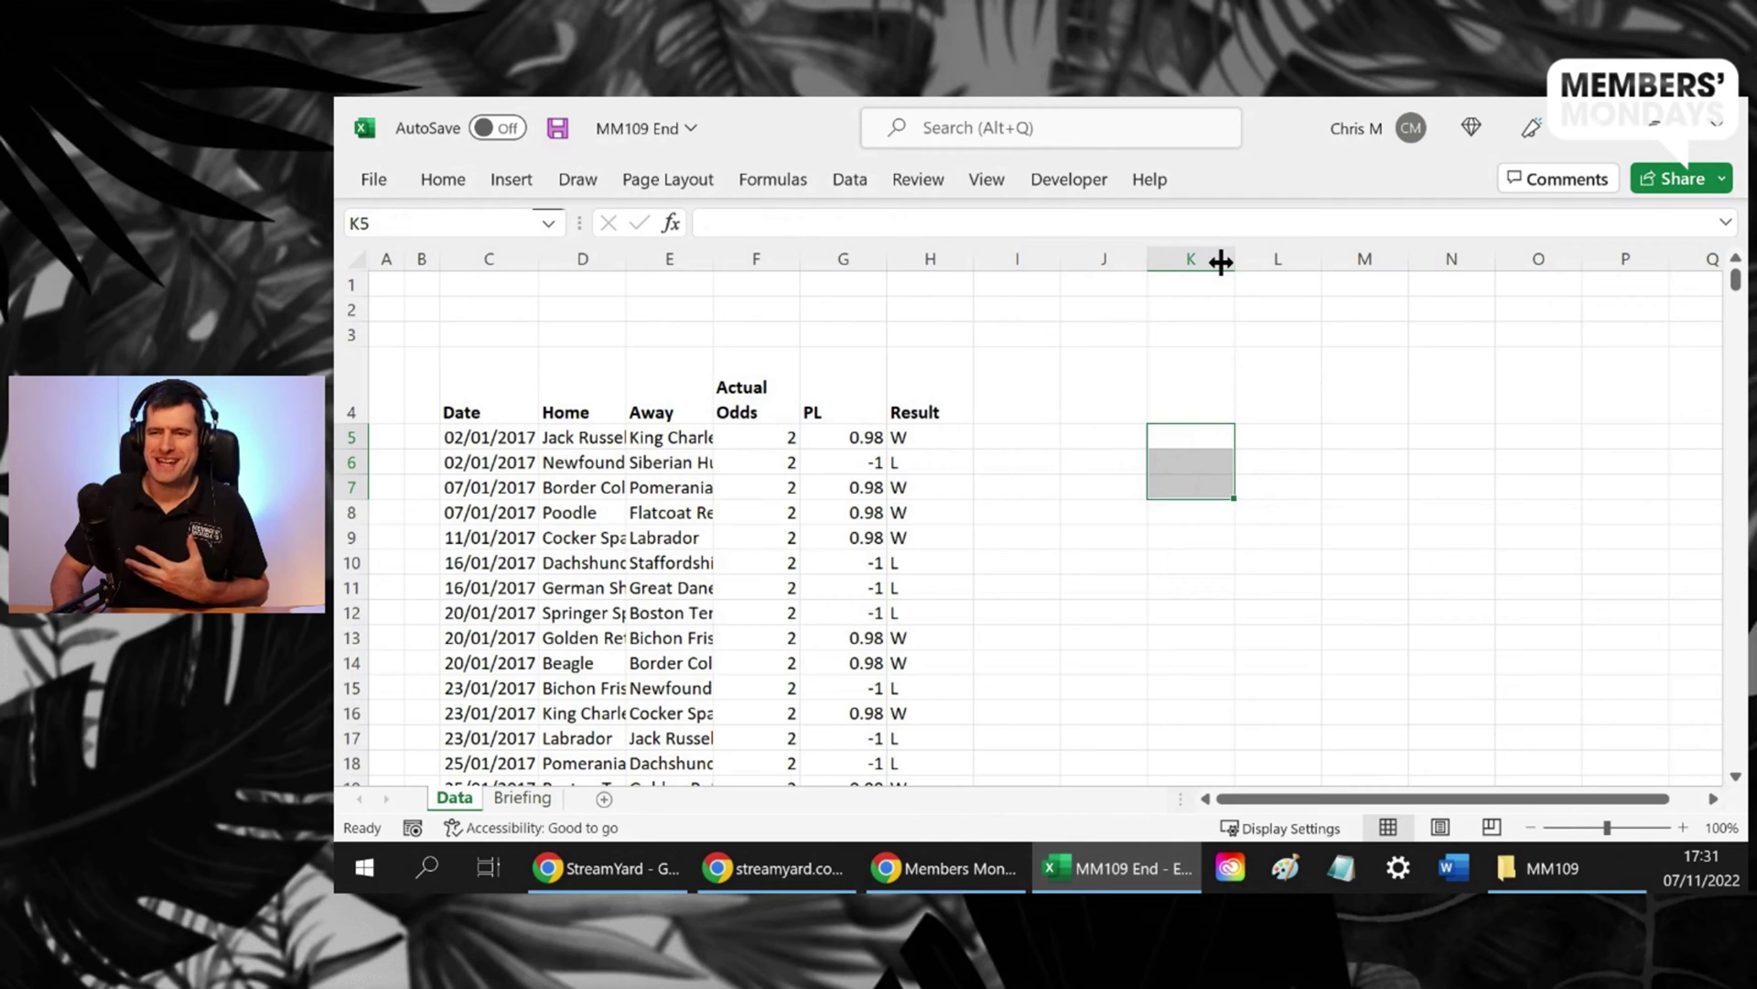
key(Left)
Highlight the first three results beside I5 and pick the first Wins So Far cell
key(Left)
key(shift+Down)
key(shift+Down)
key(shift+Down)
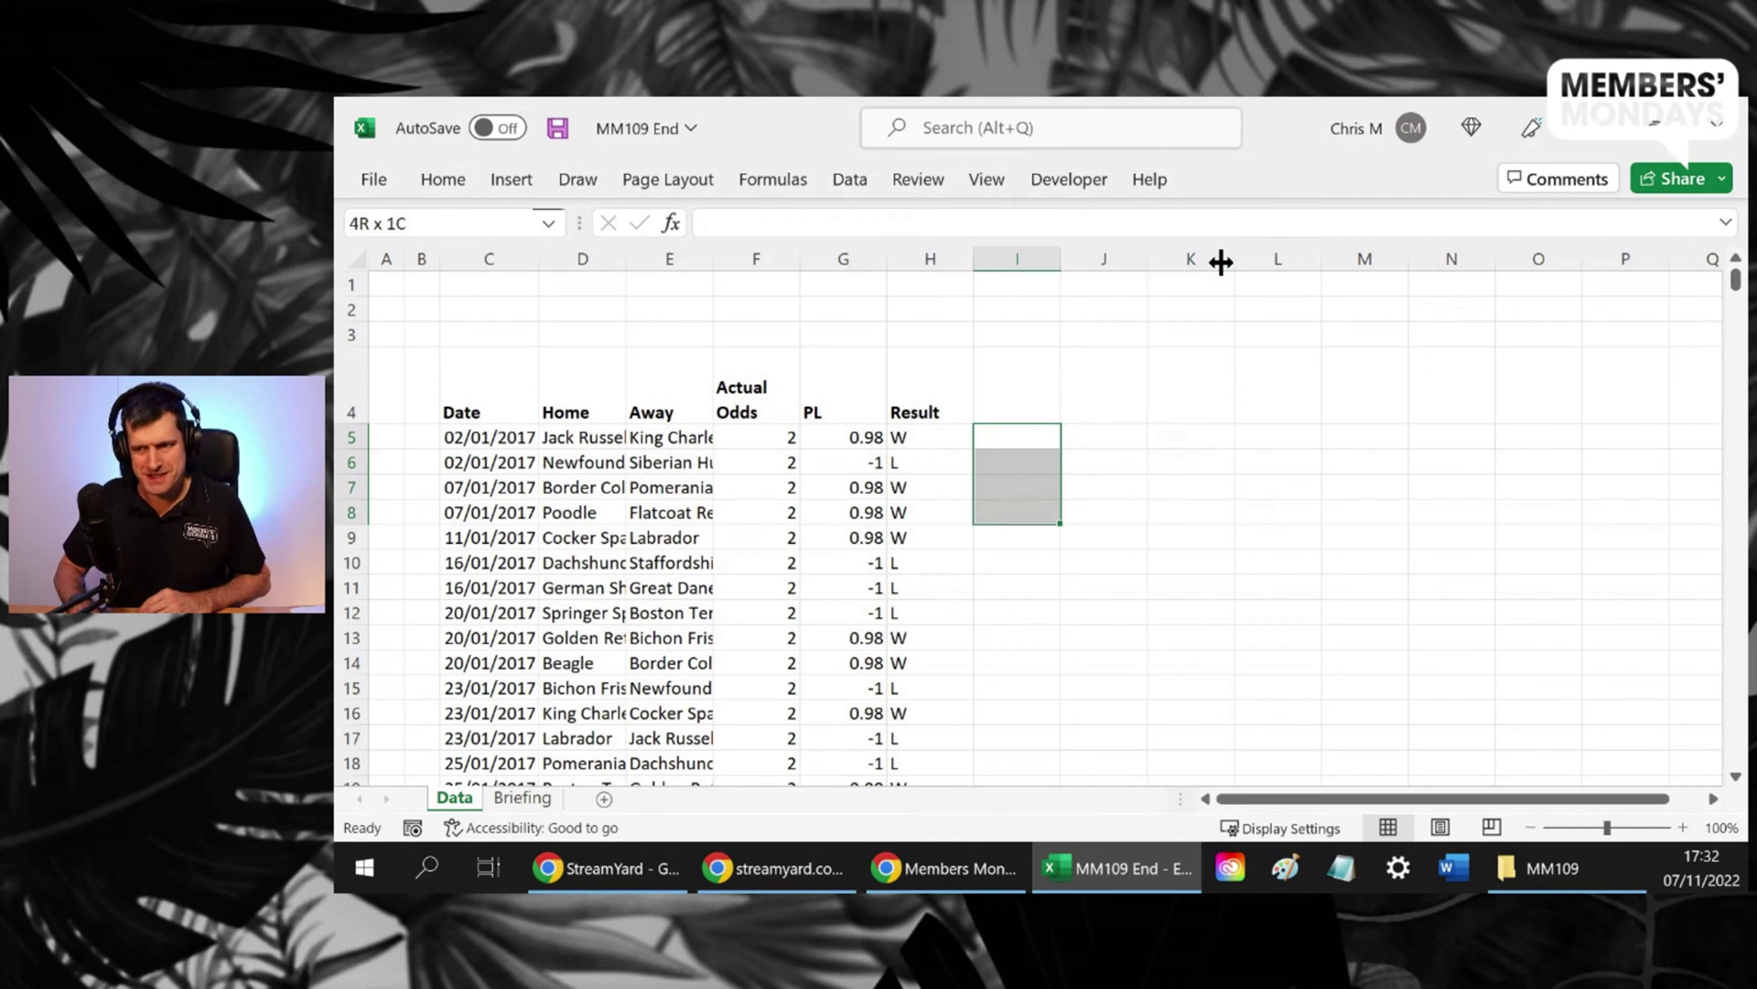
key(shift+Up)
key(shift+Up)
key(shift+Up)
key(shift+Down)
key(Left)
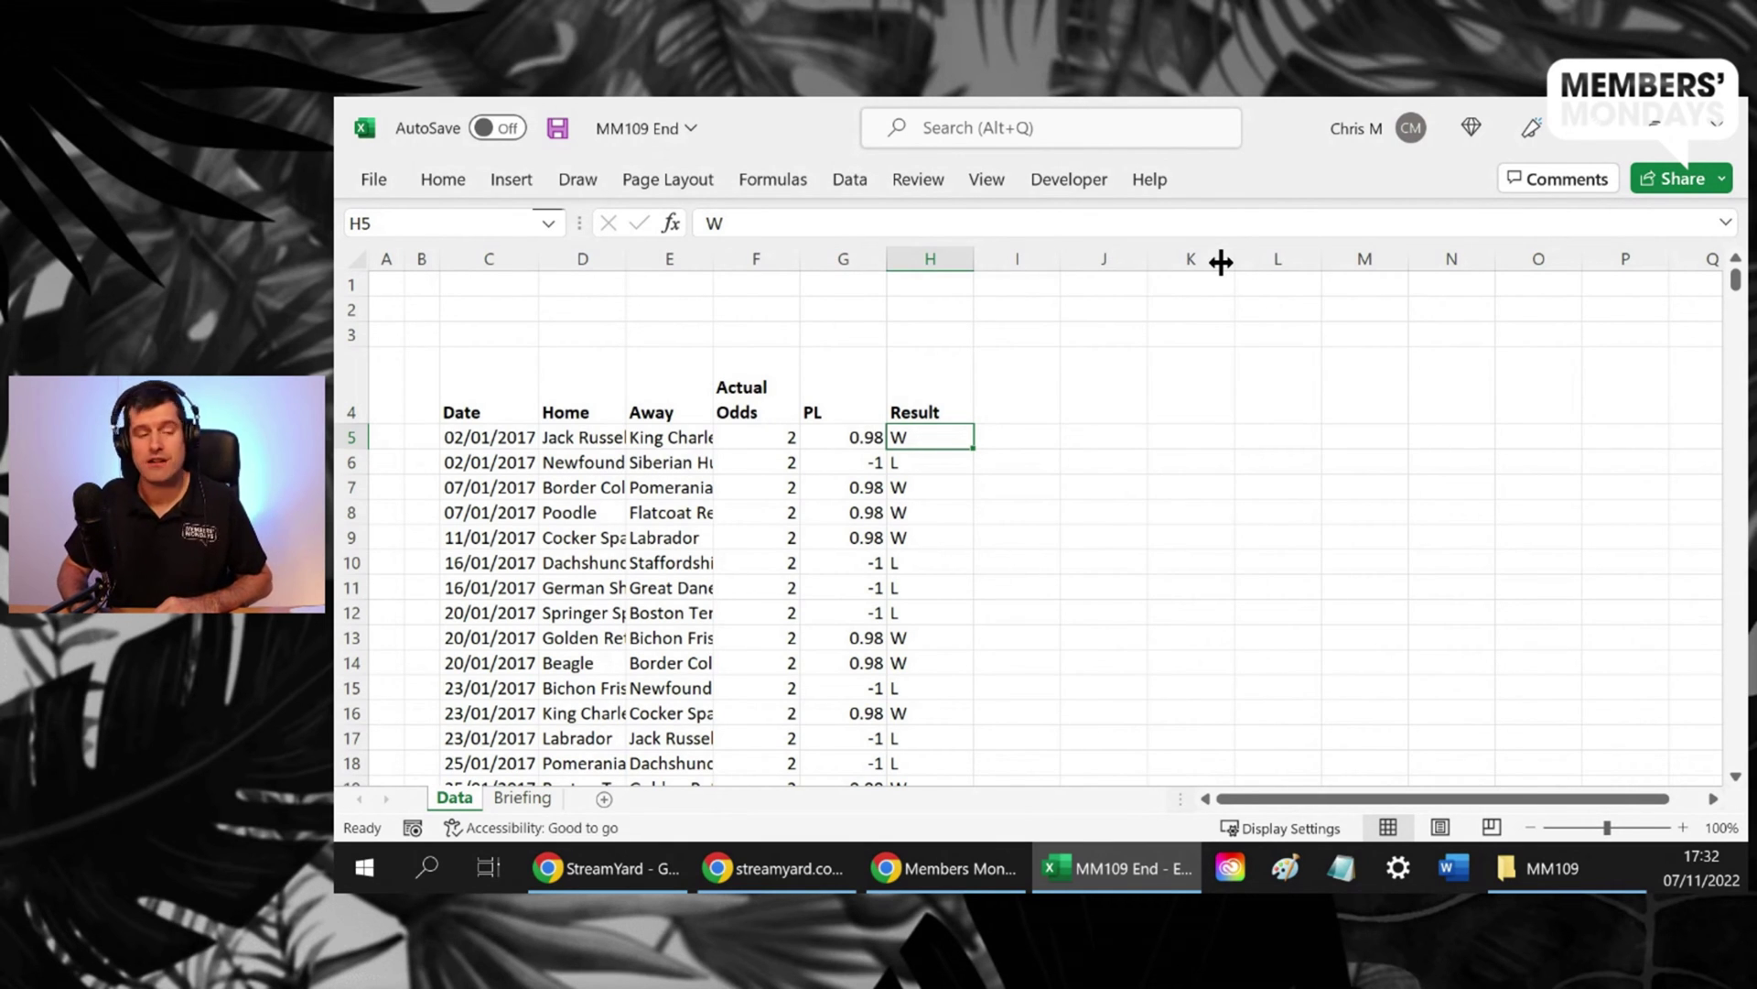
key(shift+Down)
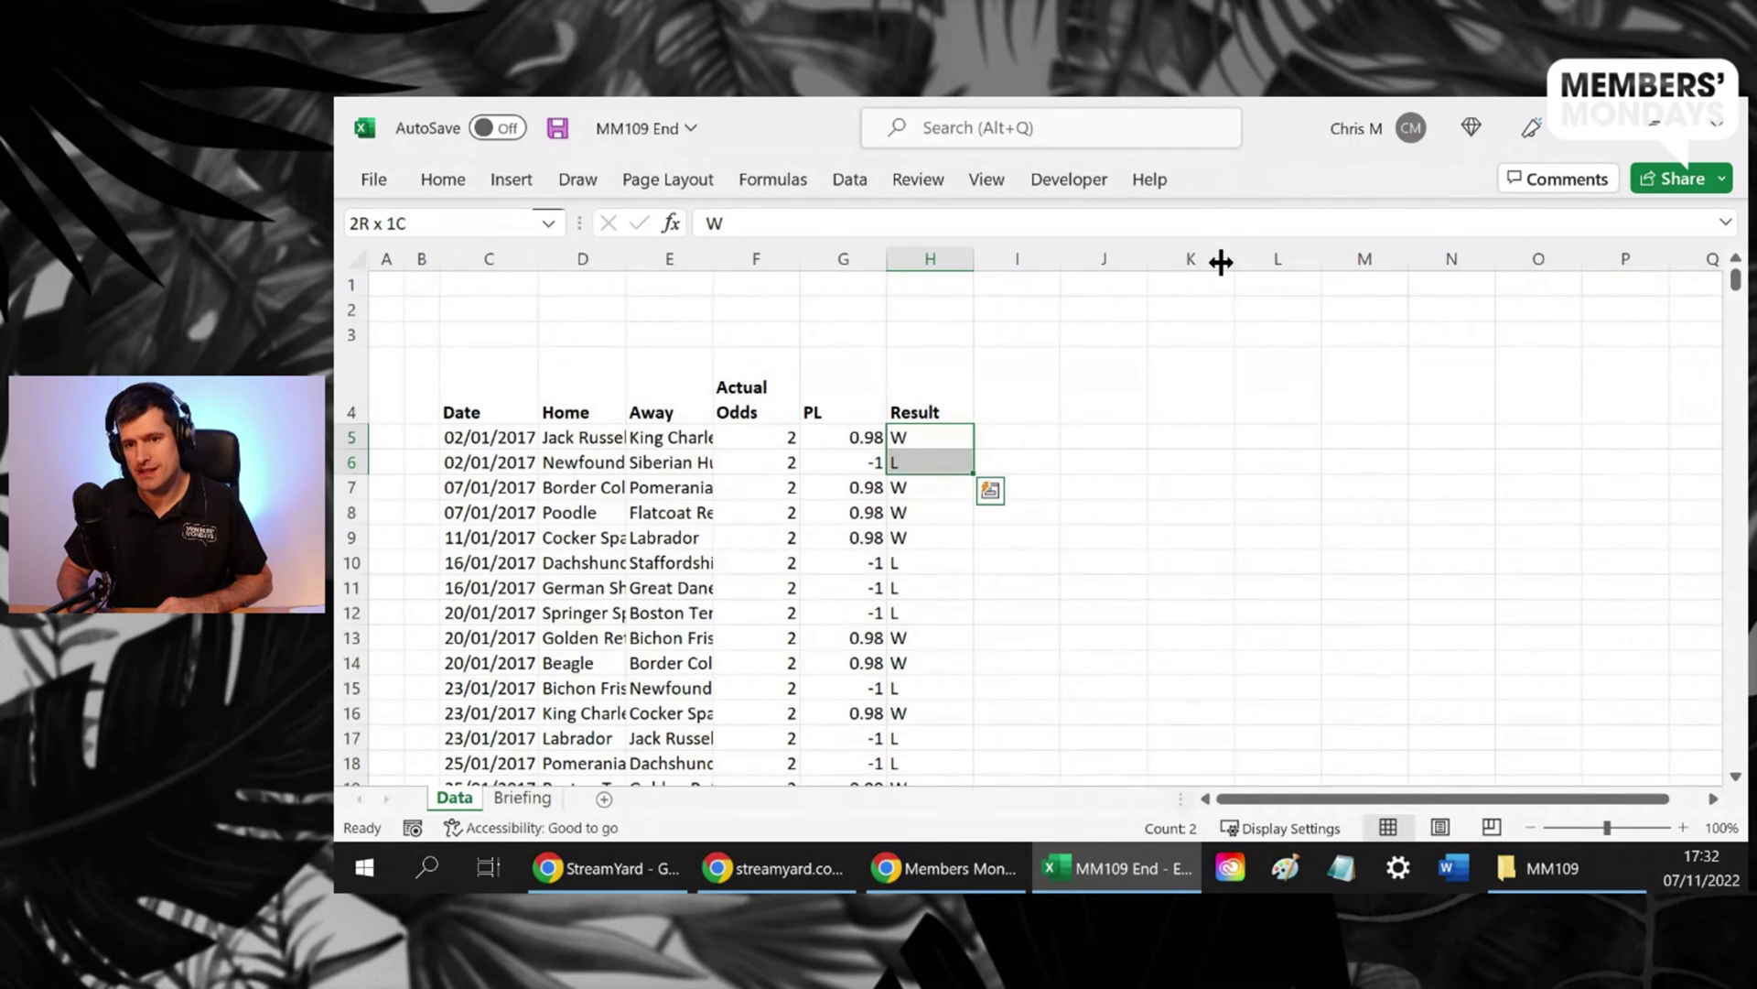
key(shift+Down)
key(shift+Down)
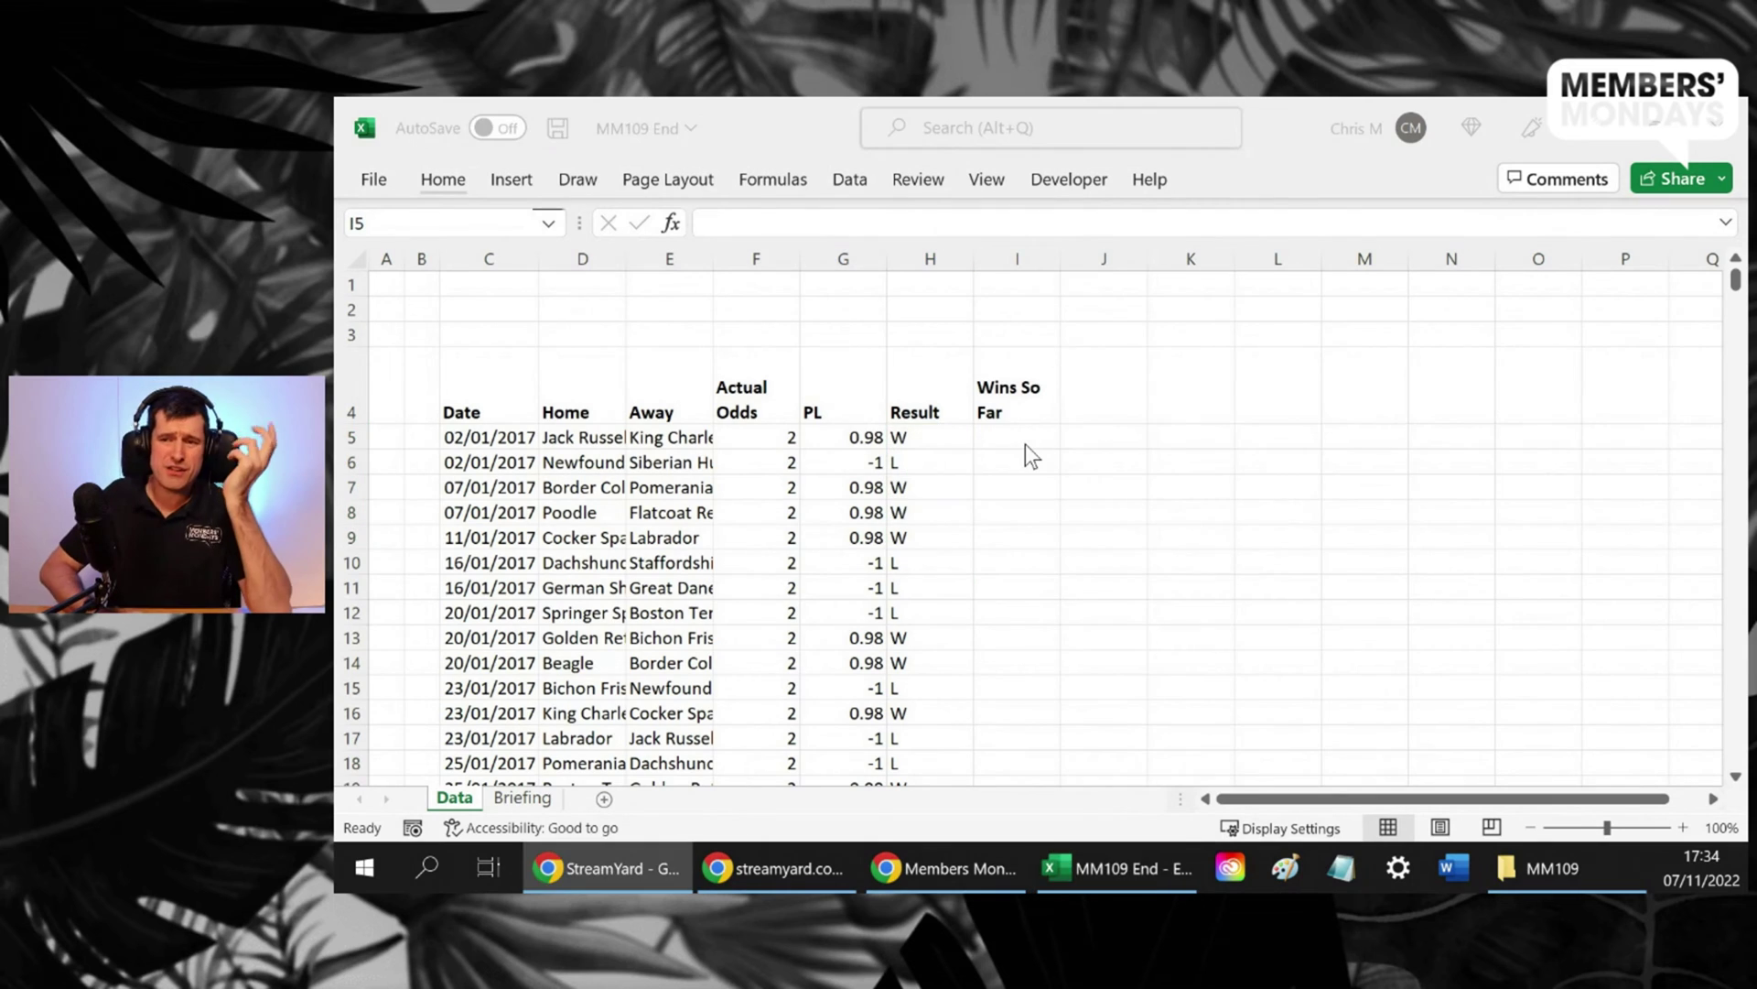
click(1025, 443)
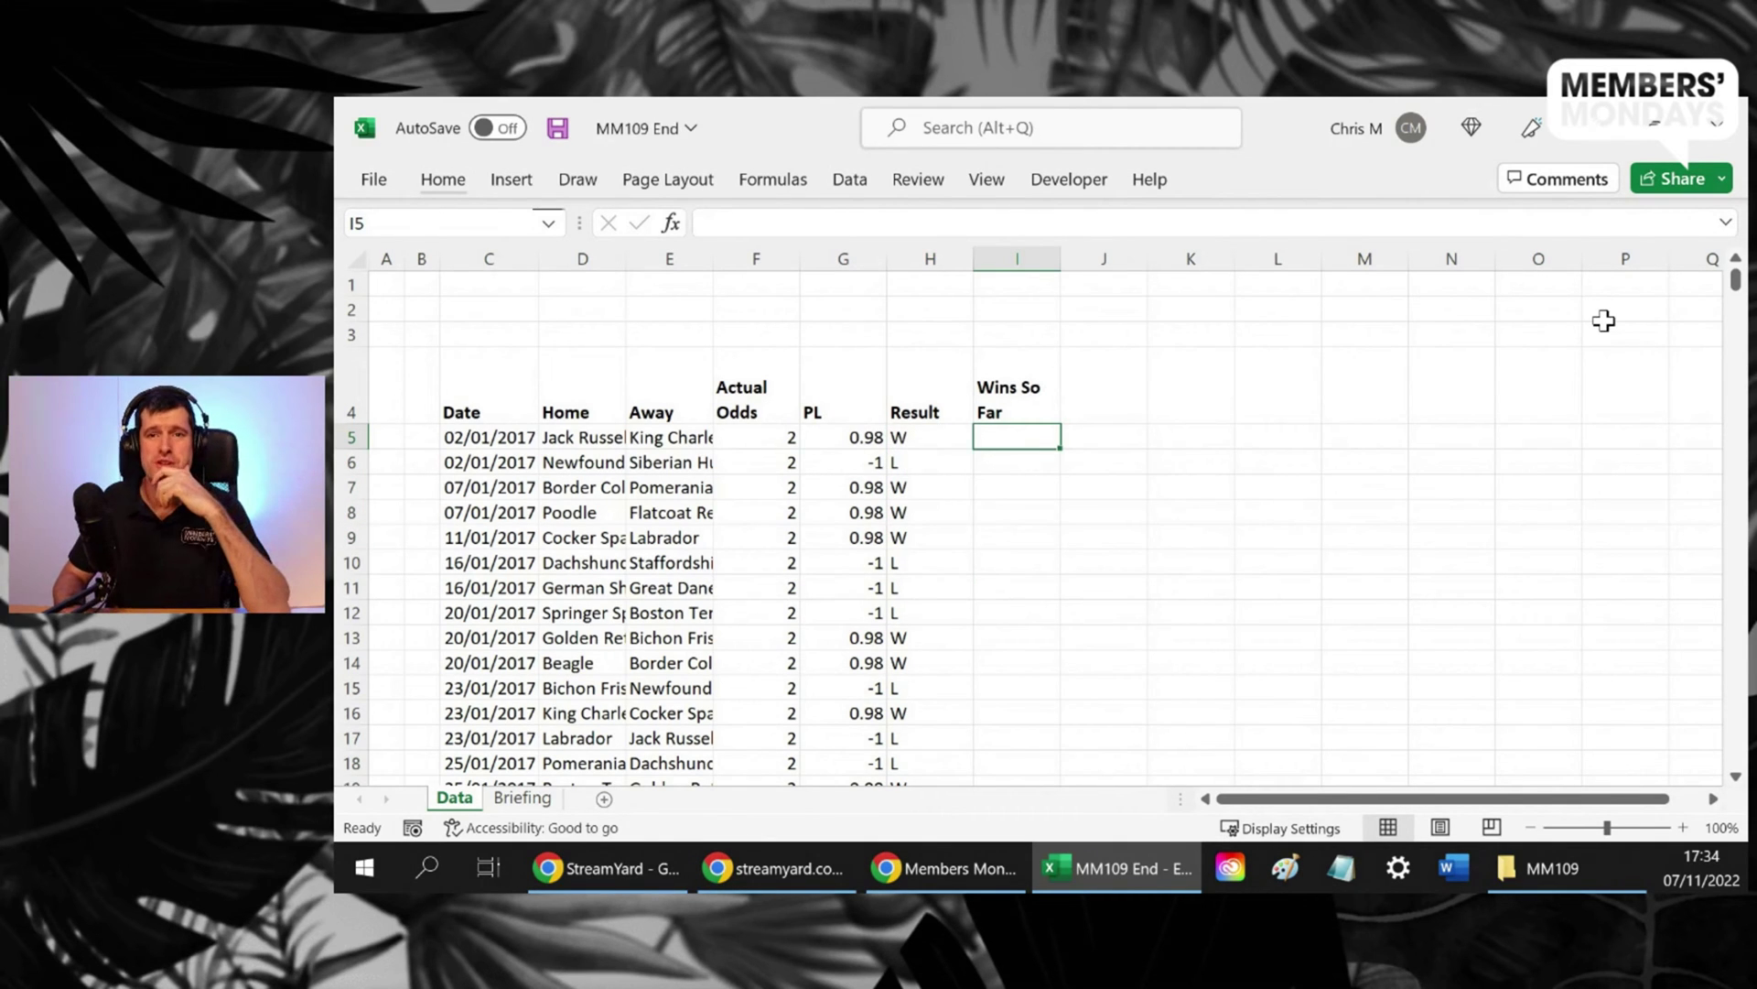
Enter =COUNTIF(H5:H13,"W") in I13 to count wins in the first nine results
key(Down)
key(Down)
key(Down)
key(Down)
key(Down)
key(Down)
key(Down)
key(Down)
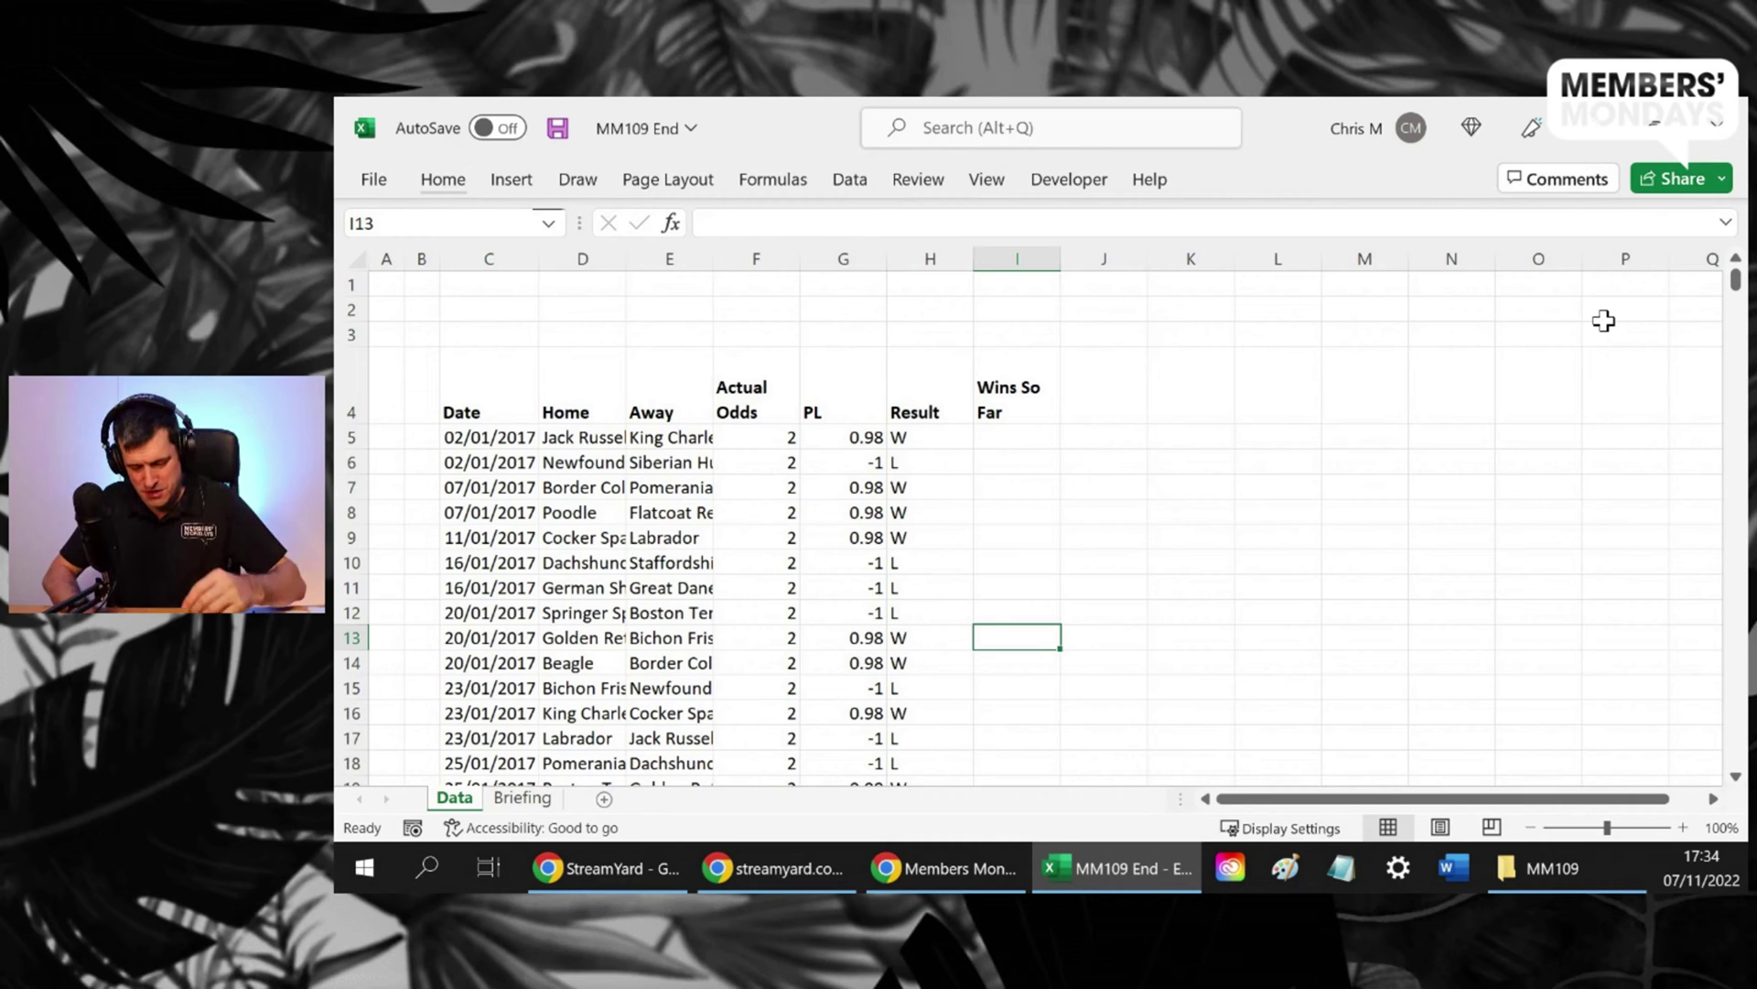
text(=counitf)
key(BackSpace)
key(BackSpace)
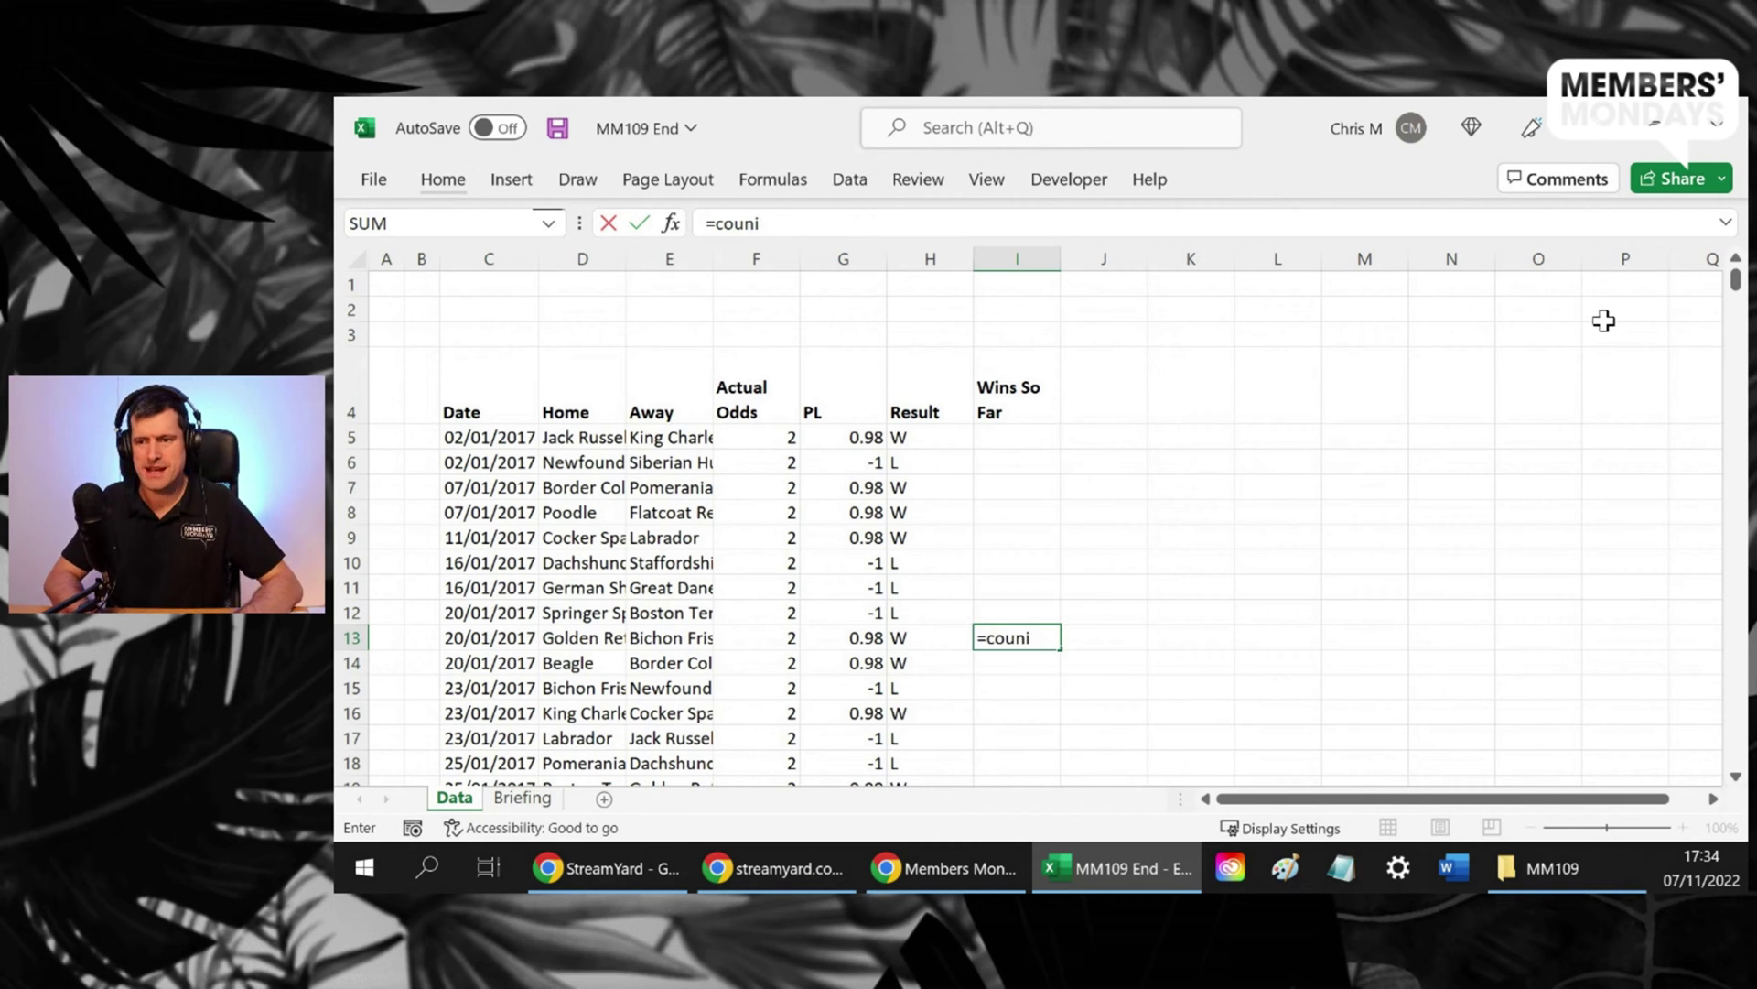
text(tif()
key(Left)
key(shift+Up)
key(shift+Up)
key(shift+Up)
key(shift+Up)
key(shift+Up)
key(shift+Up)
key(shift+Up)
key(shift+Up)
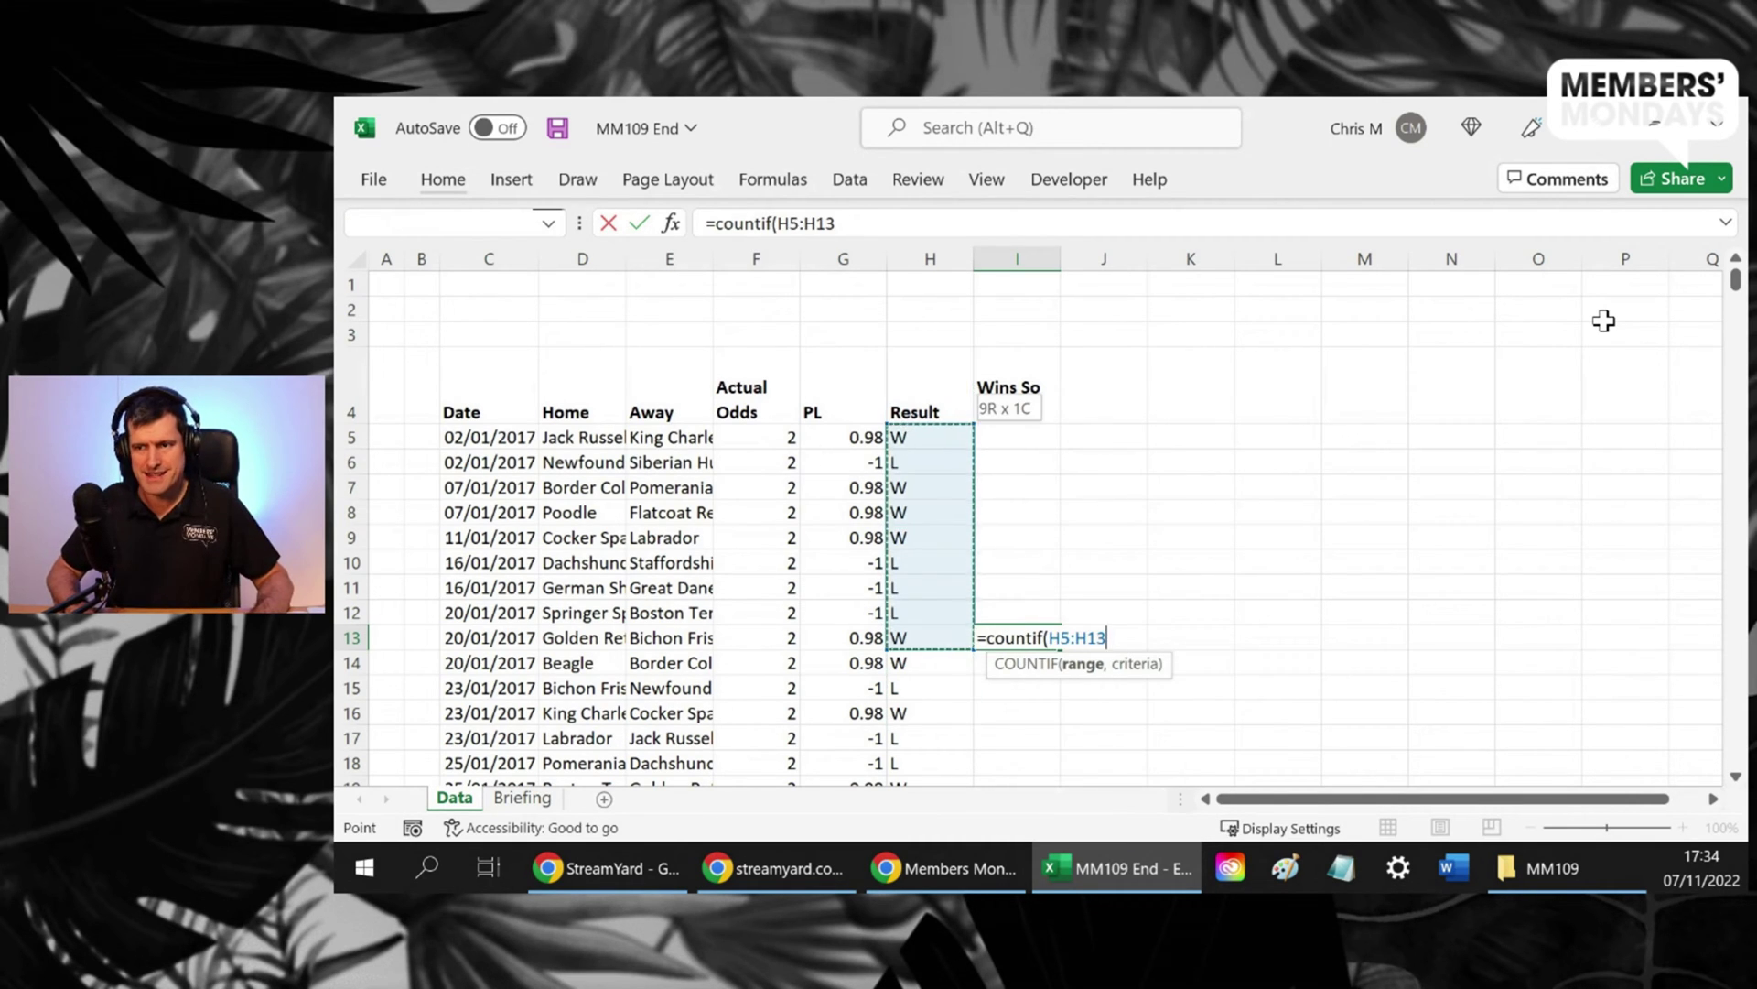
text(,"W")
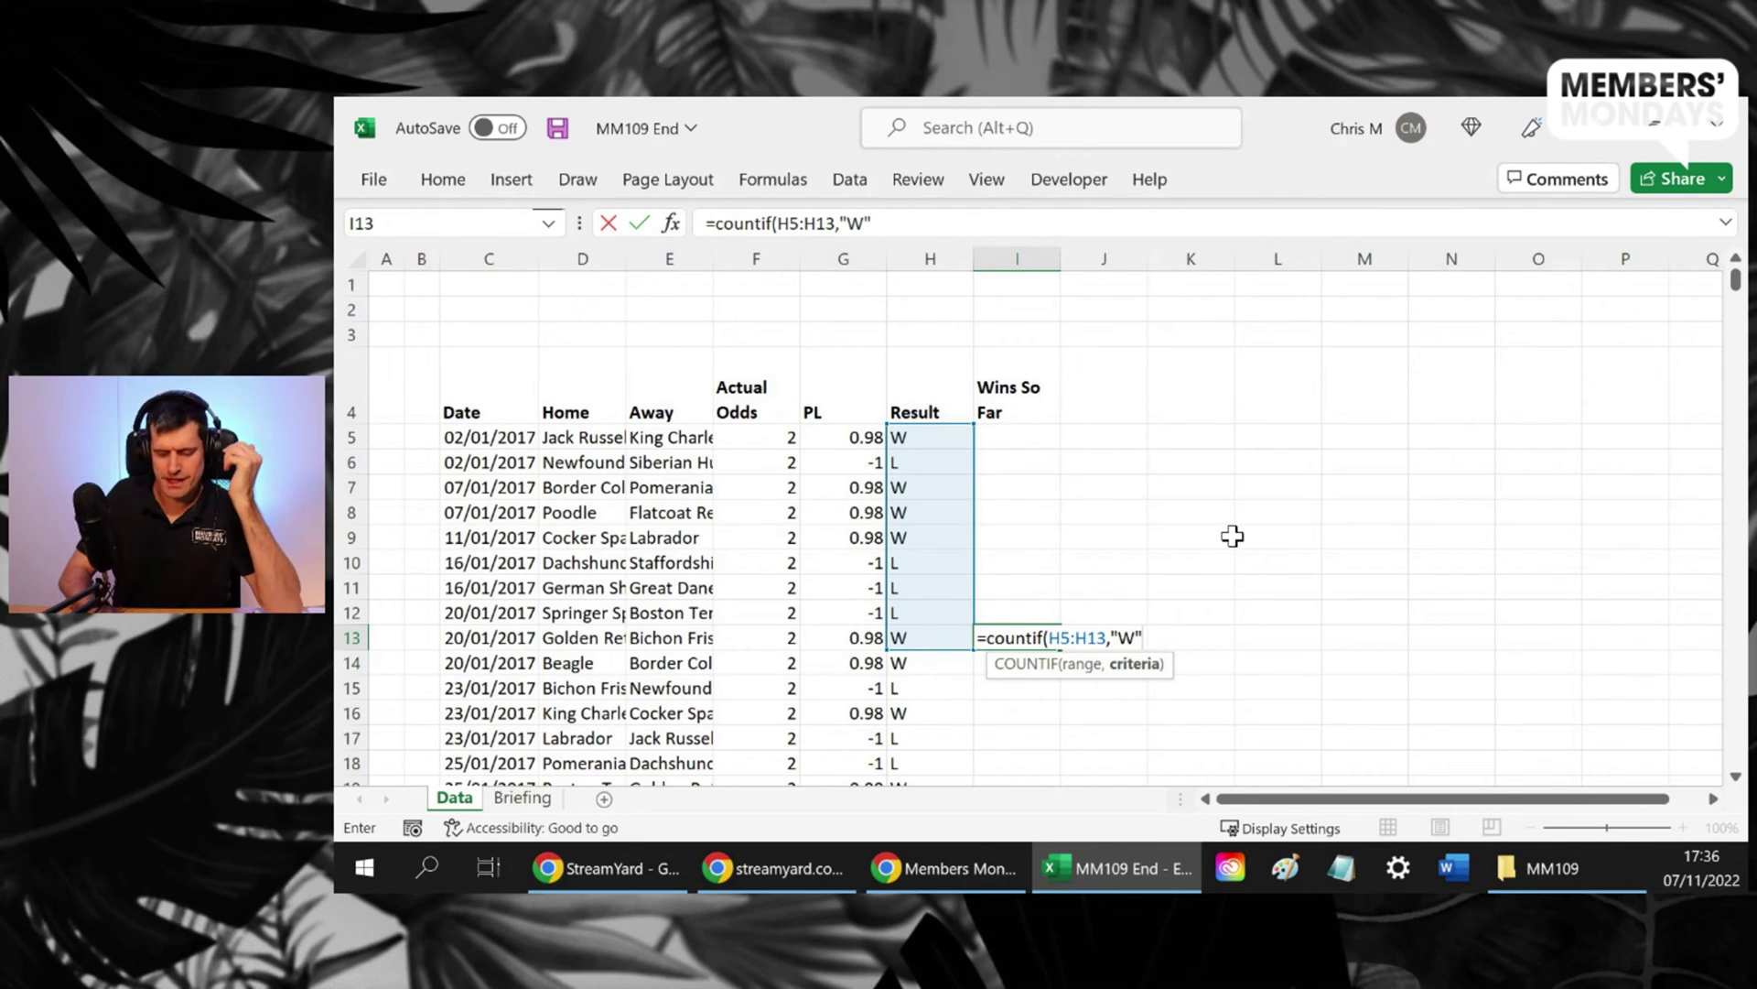
text())
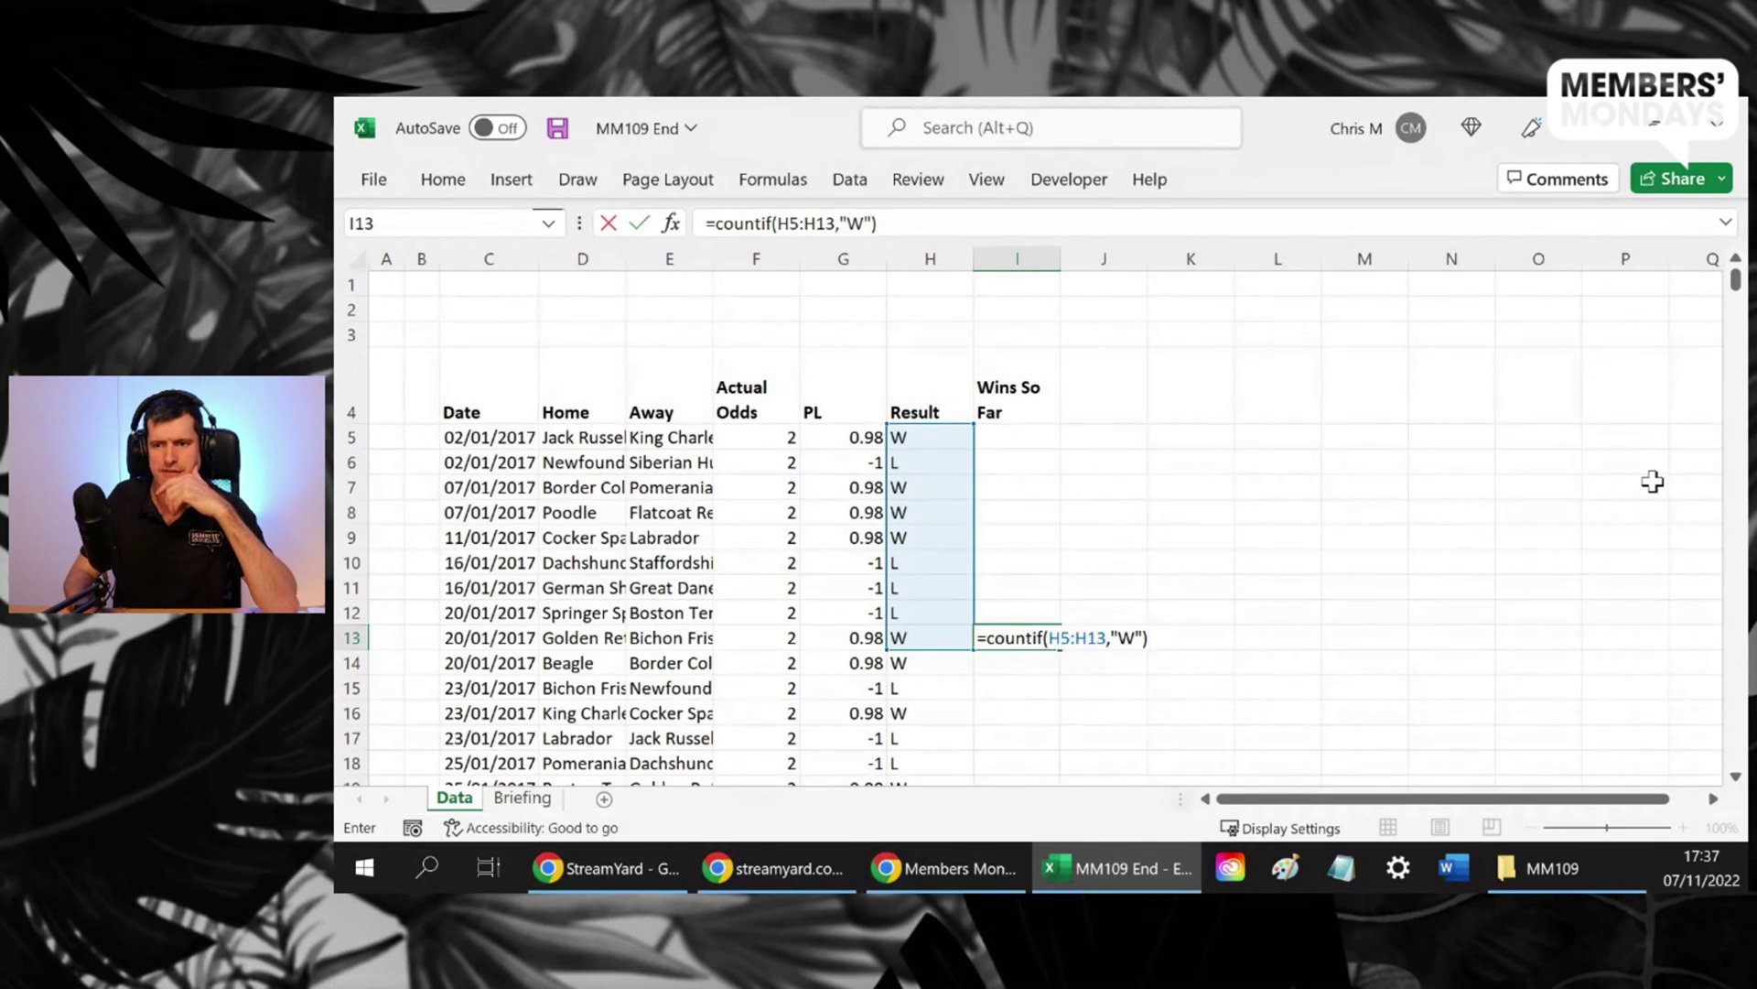
key(Return)
Fill the I13 formula down and inspect how its relative range shifts in lower rows
double_click(1057, 651)
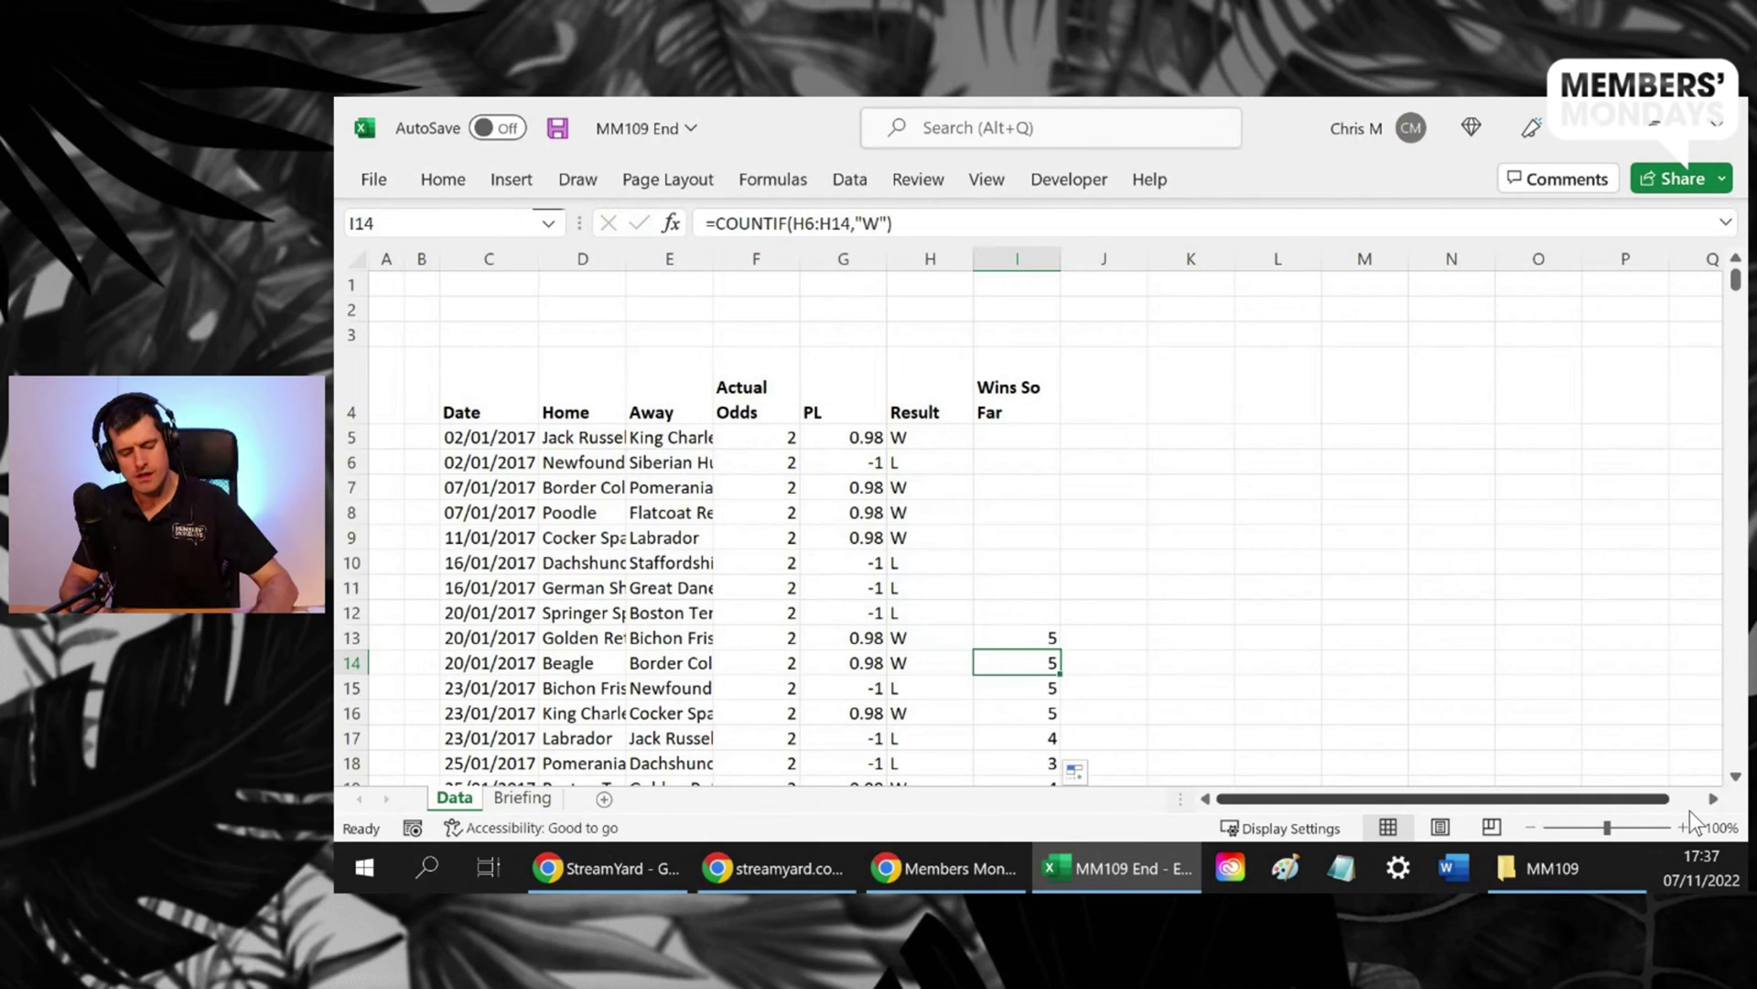
key(F2)
key(Return)
key(Down)
key(Down)
key(Down)
key(Down)
key(Down)
key(Down)
key(Down)
key(Down)
key(Down)
key(Down)
key(Down)
key(Down)
key(Down)
key(Down)
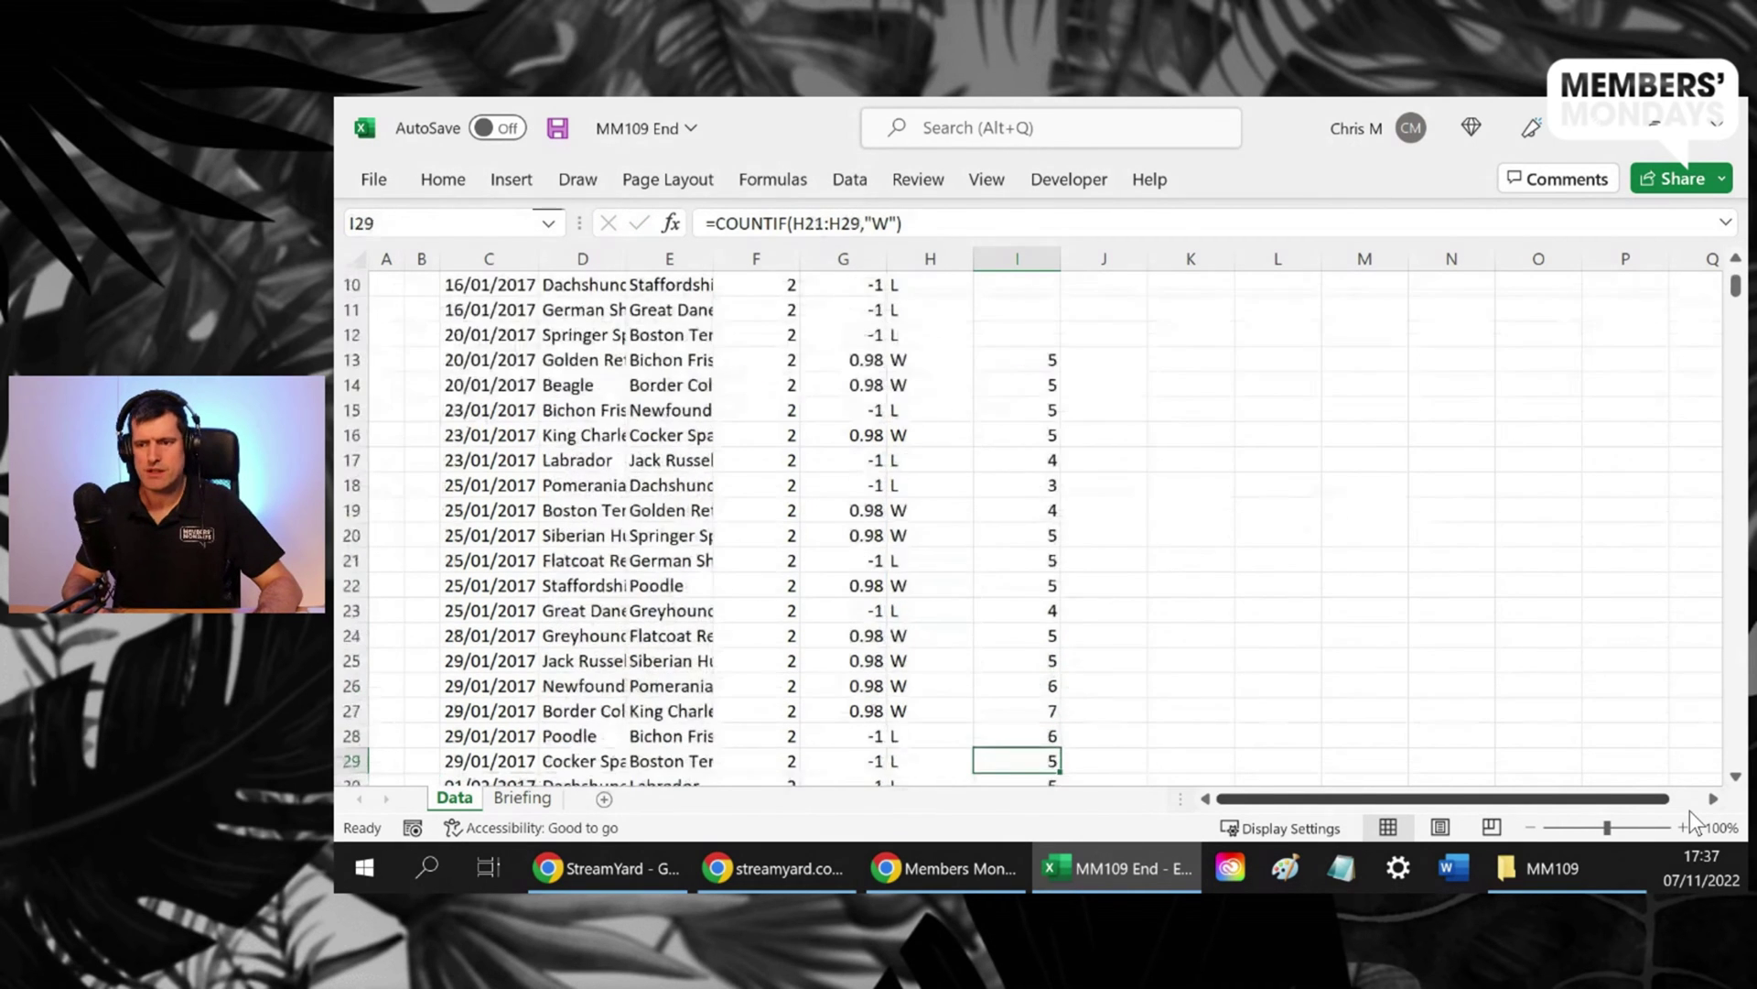
key(F2)
key(Return)
key(Down)
key(Down)
key(Down)
key(Down)
key(Down)
key(Down)
key(Down)
key(Down)
key(Down)
key(Down)
key(Down)
key(Down)
key(Down)
key(Down)
key(Down)
key(Down)
key(F2)
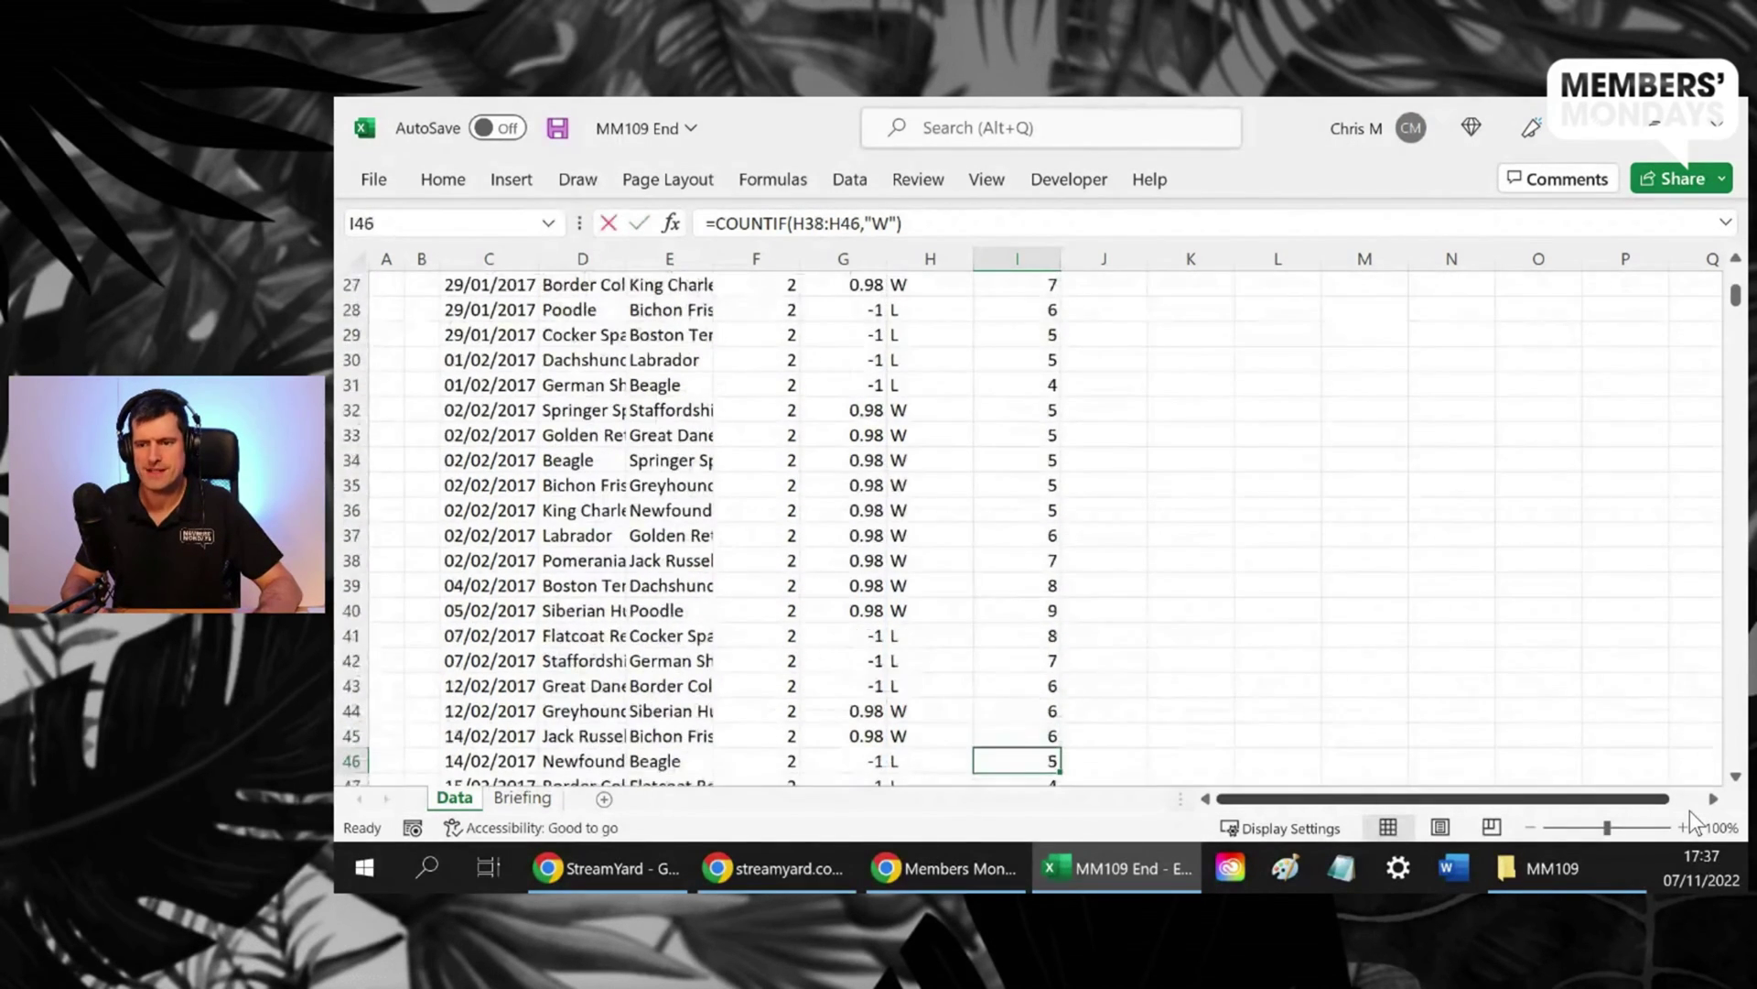
key(Return)
key(F2)
key(Escape)
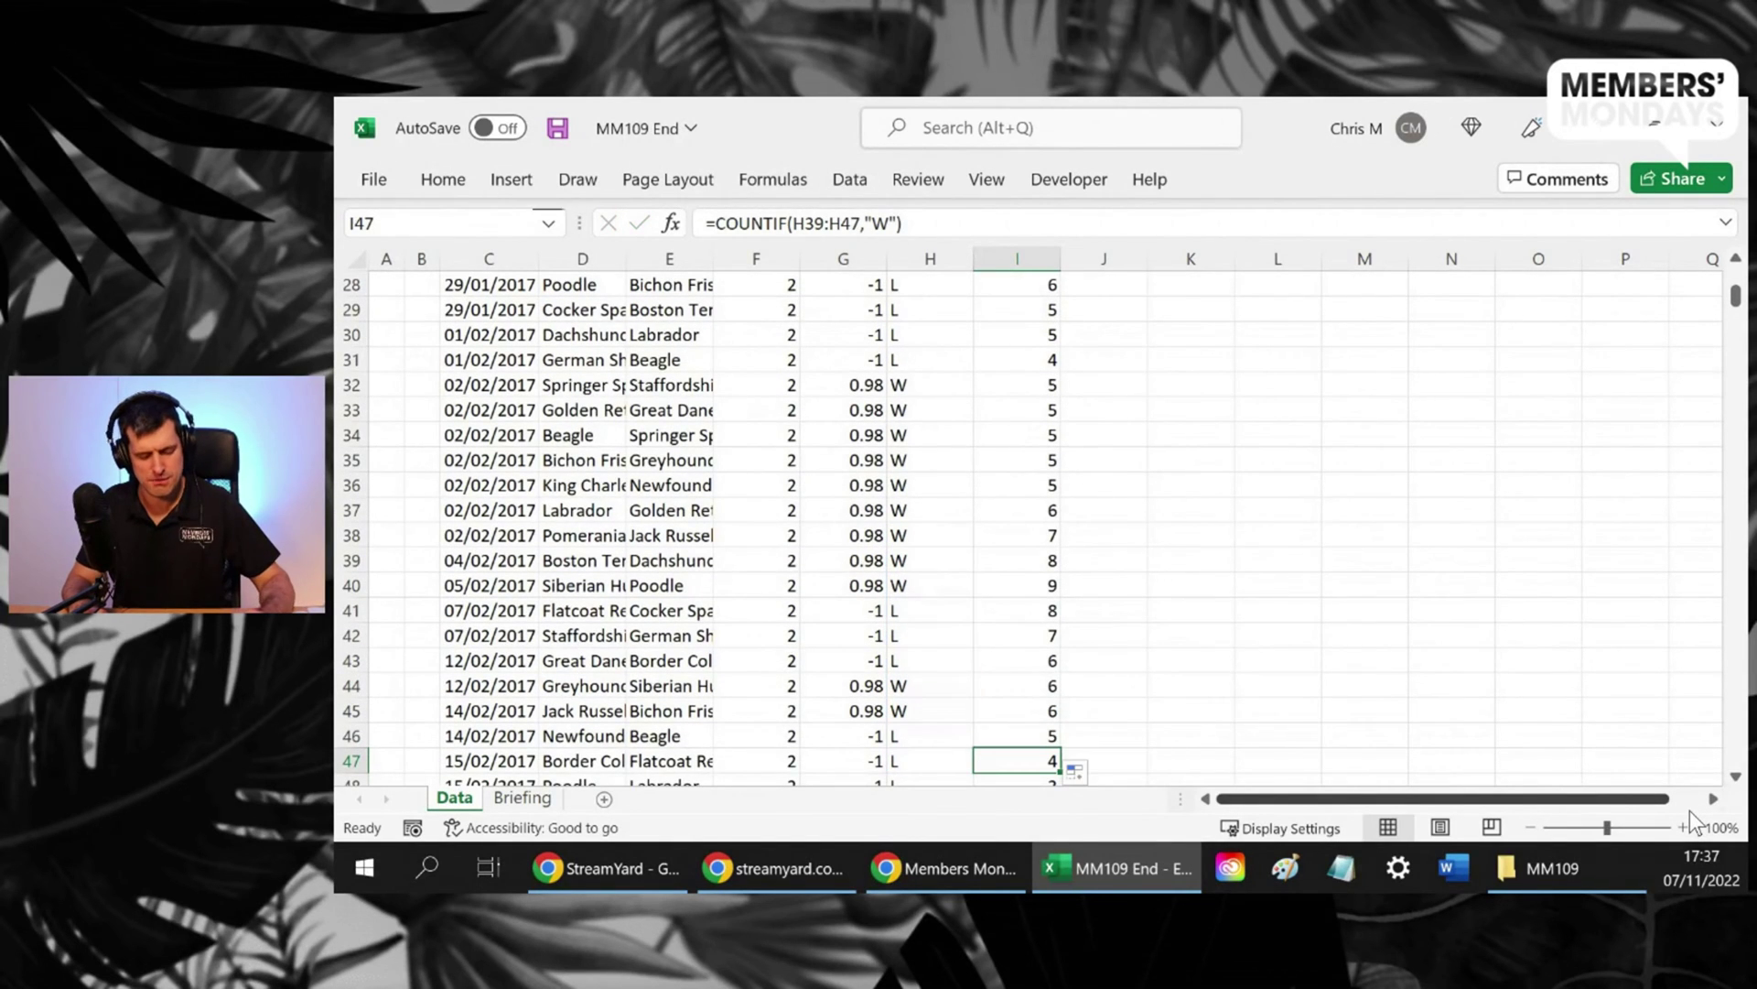
key(Up)
key(Up)
key(Up)
key(Up)
key(Up)
key(Up)
key(Up)
key(Up)
key(Up)
key(Up)
key(Up)
key(Up)
key(Up)
key(Up)
key(Up)
key(Up)
key(Up)
key(Up)
key(Up)
key(Up)
key(Down)
key(Down)
key(Down)
key(Down)
key(Down)
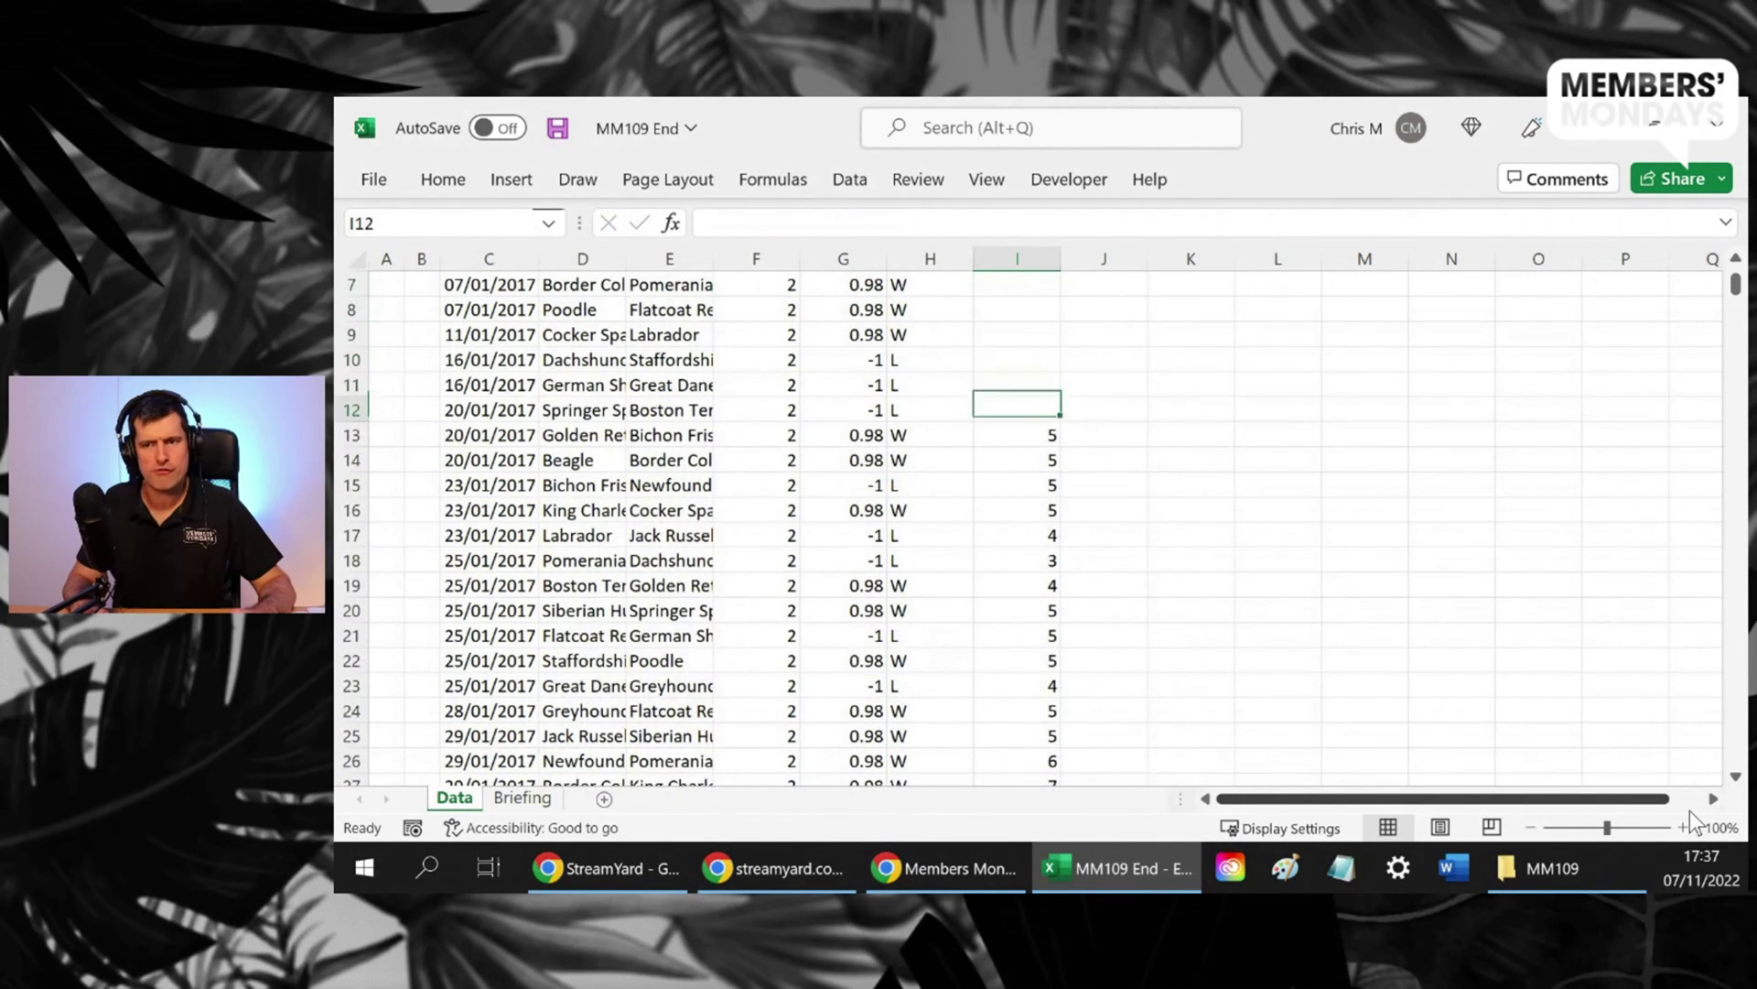
Change I13 to =COUNTIF($H$5:$H$13,"W") with both range ends absolute
key(Down)
double_click(810, 223)
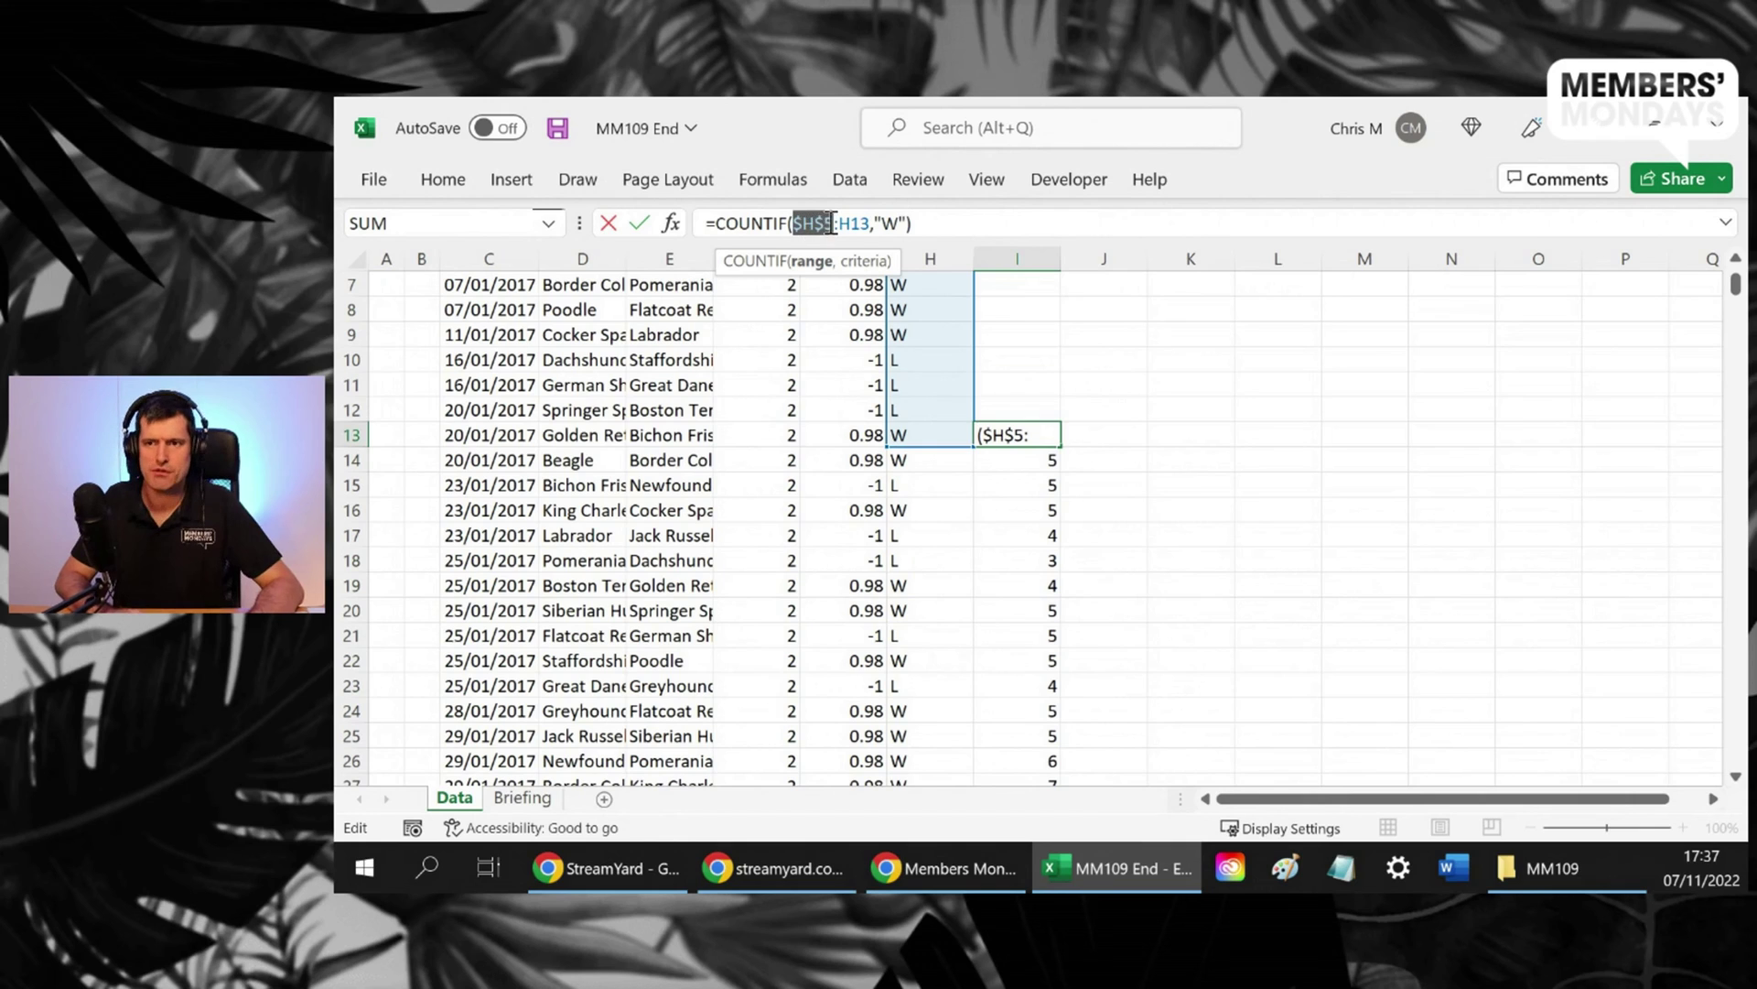
click(851, 223)
key(F4)
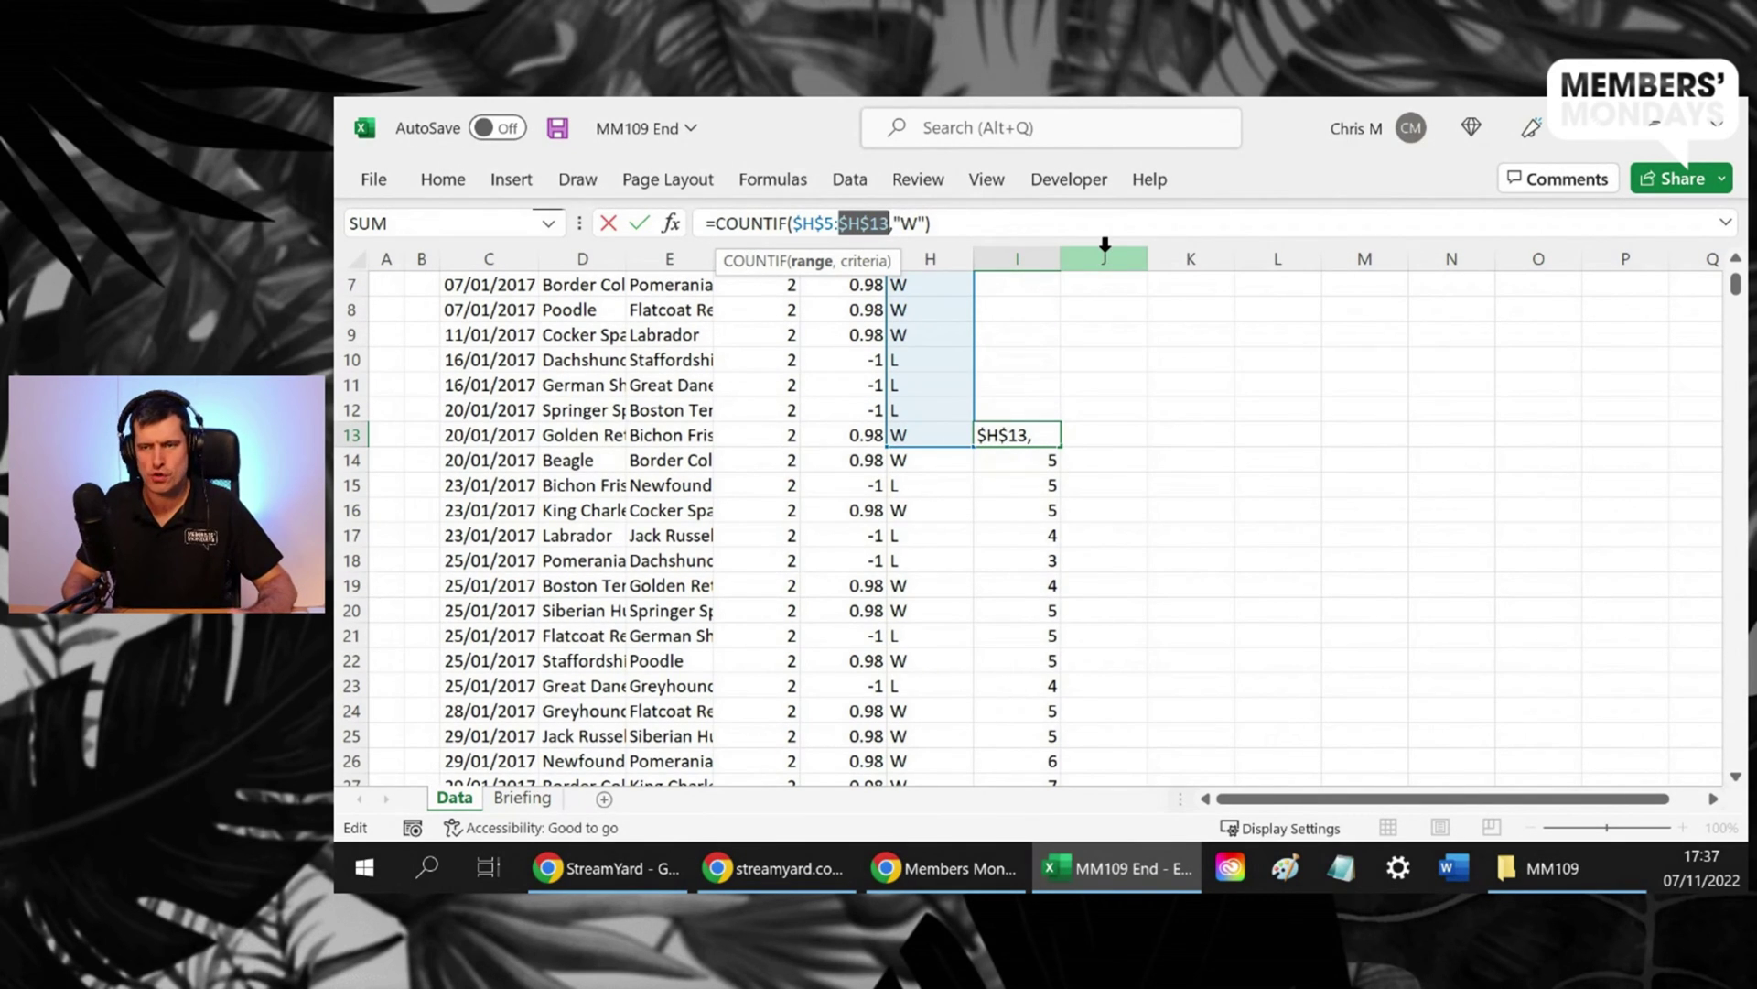
key(Return)
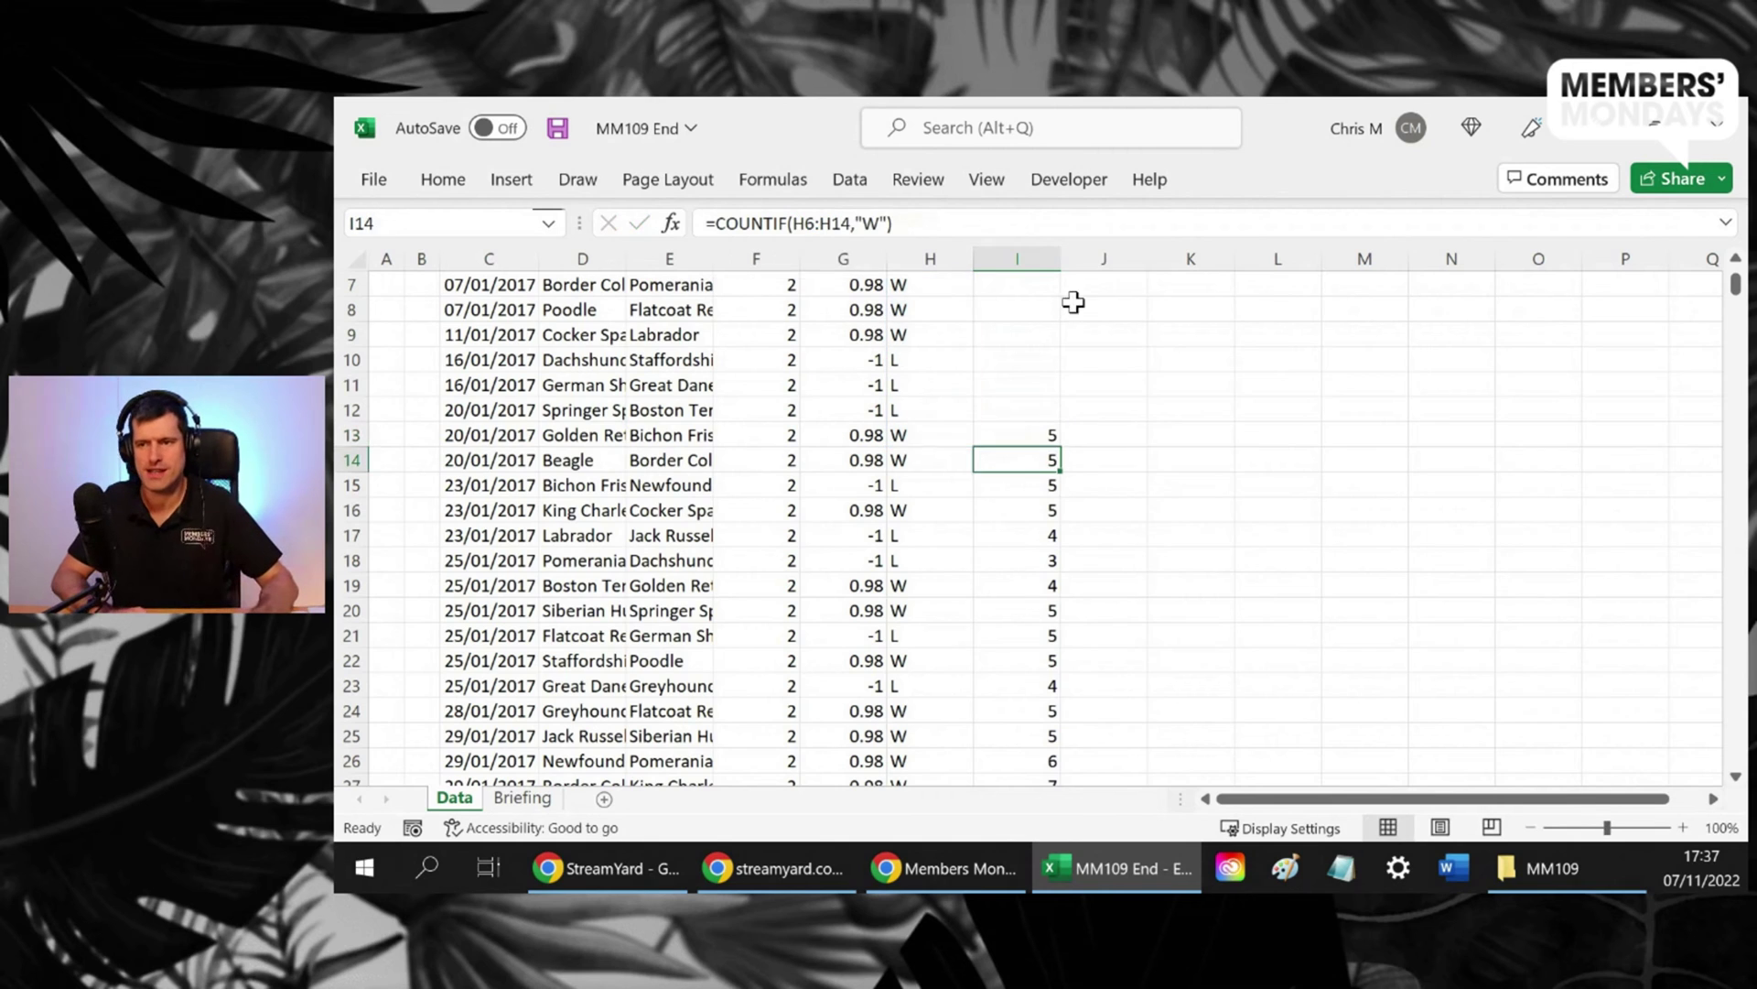
Fill the locked formula down column I and confirm every row shows 5
click(1016, 435)
double_click(1062, 447)
click(1010, 465)
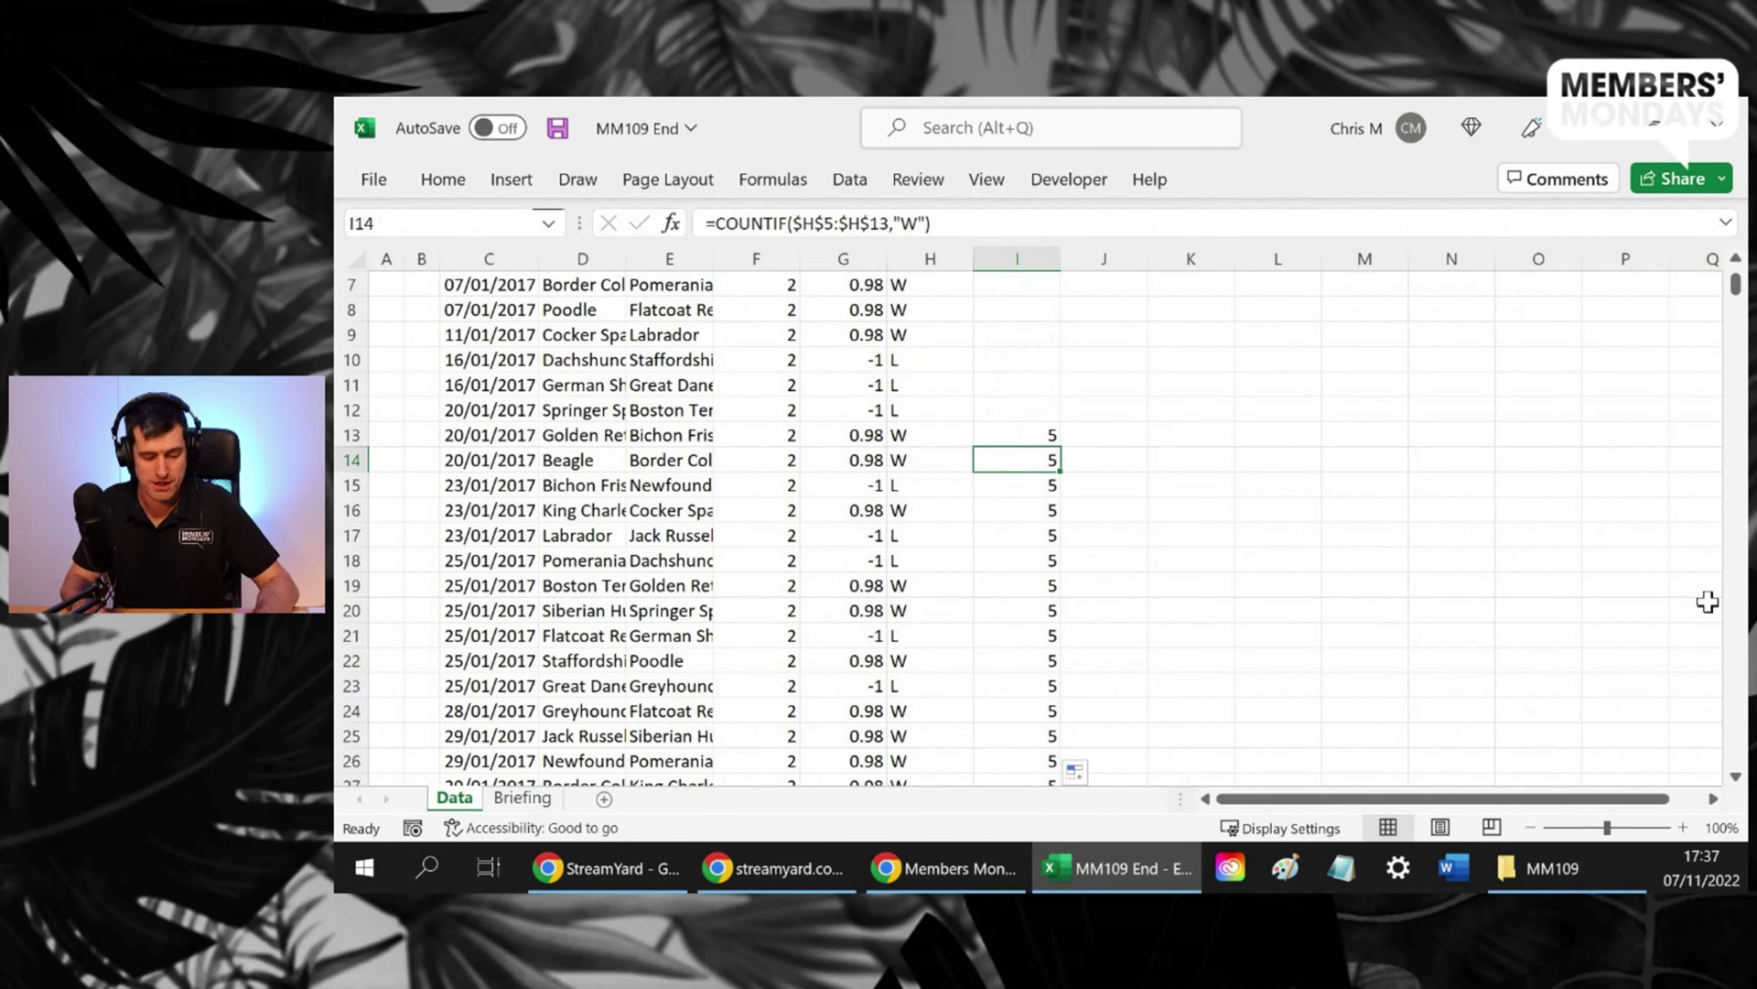
key(Down)
key(F2)
key(Return)
key(Down)
key(F2)
key(Escape)
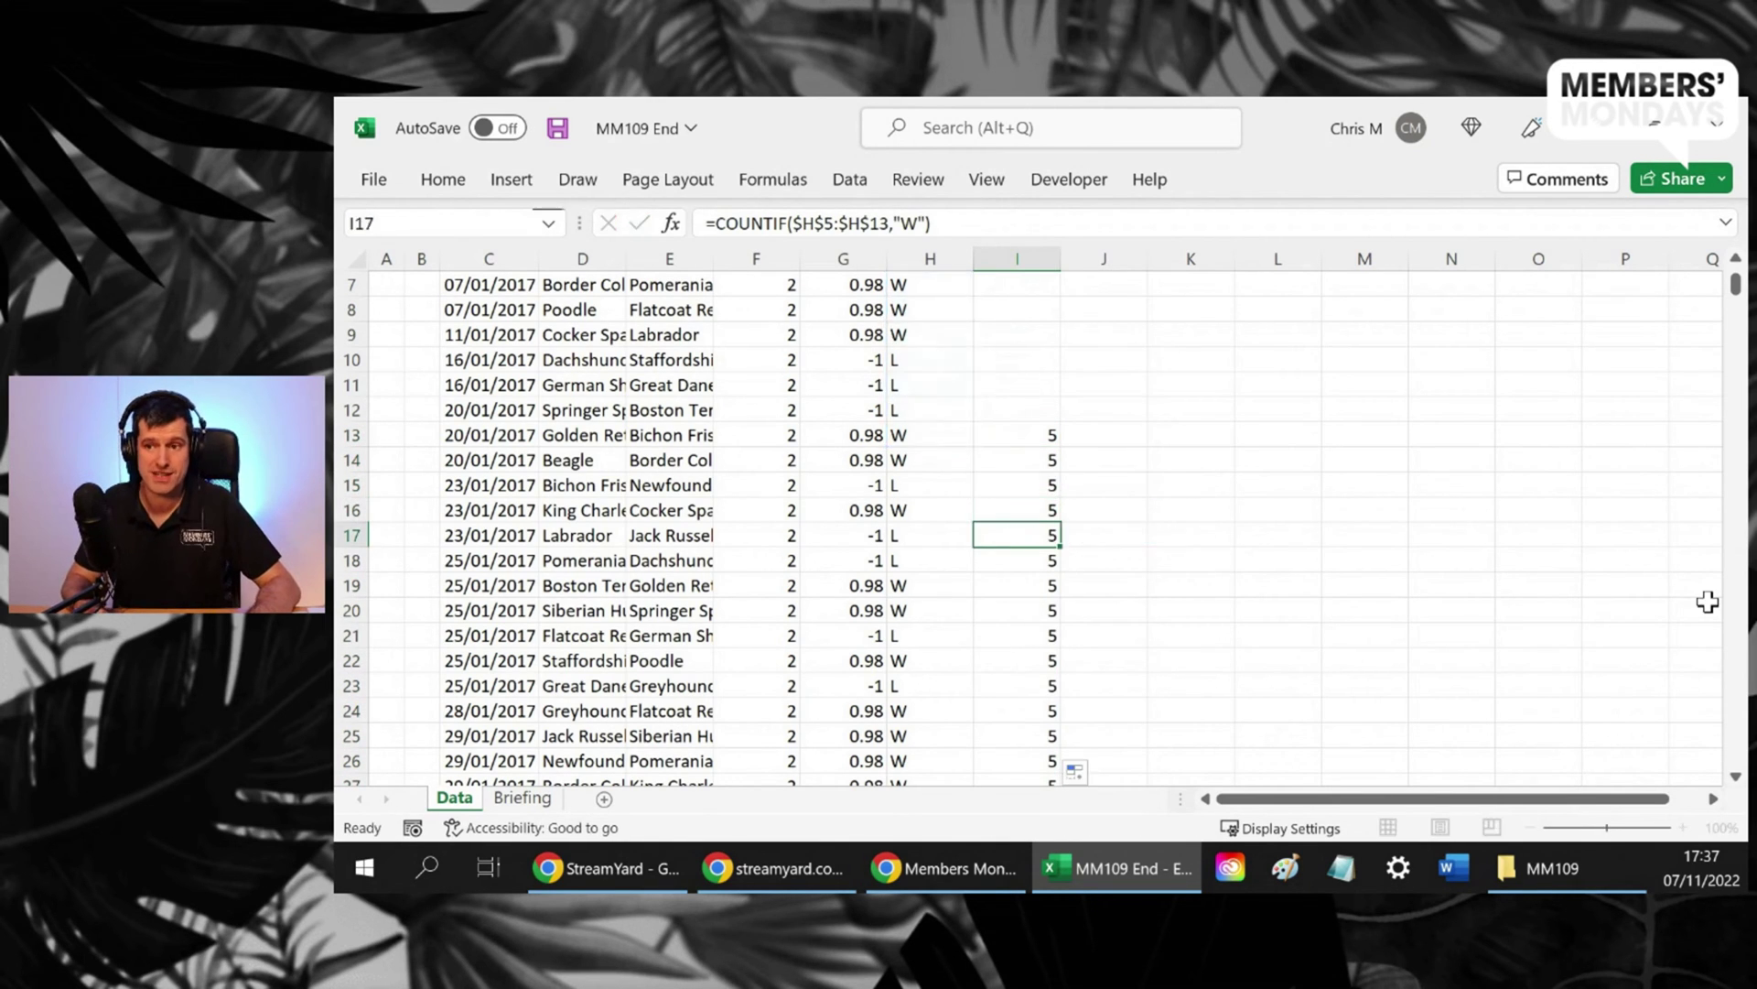
key(Down)
key(F2)
key(Escape)
key(Down)
key(Up)
key(F2)
key(Escape)
key(Up)
key(Up)
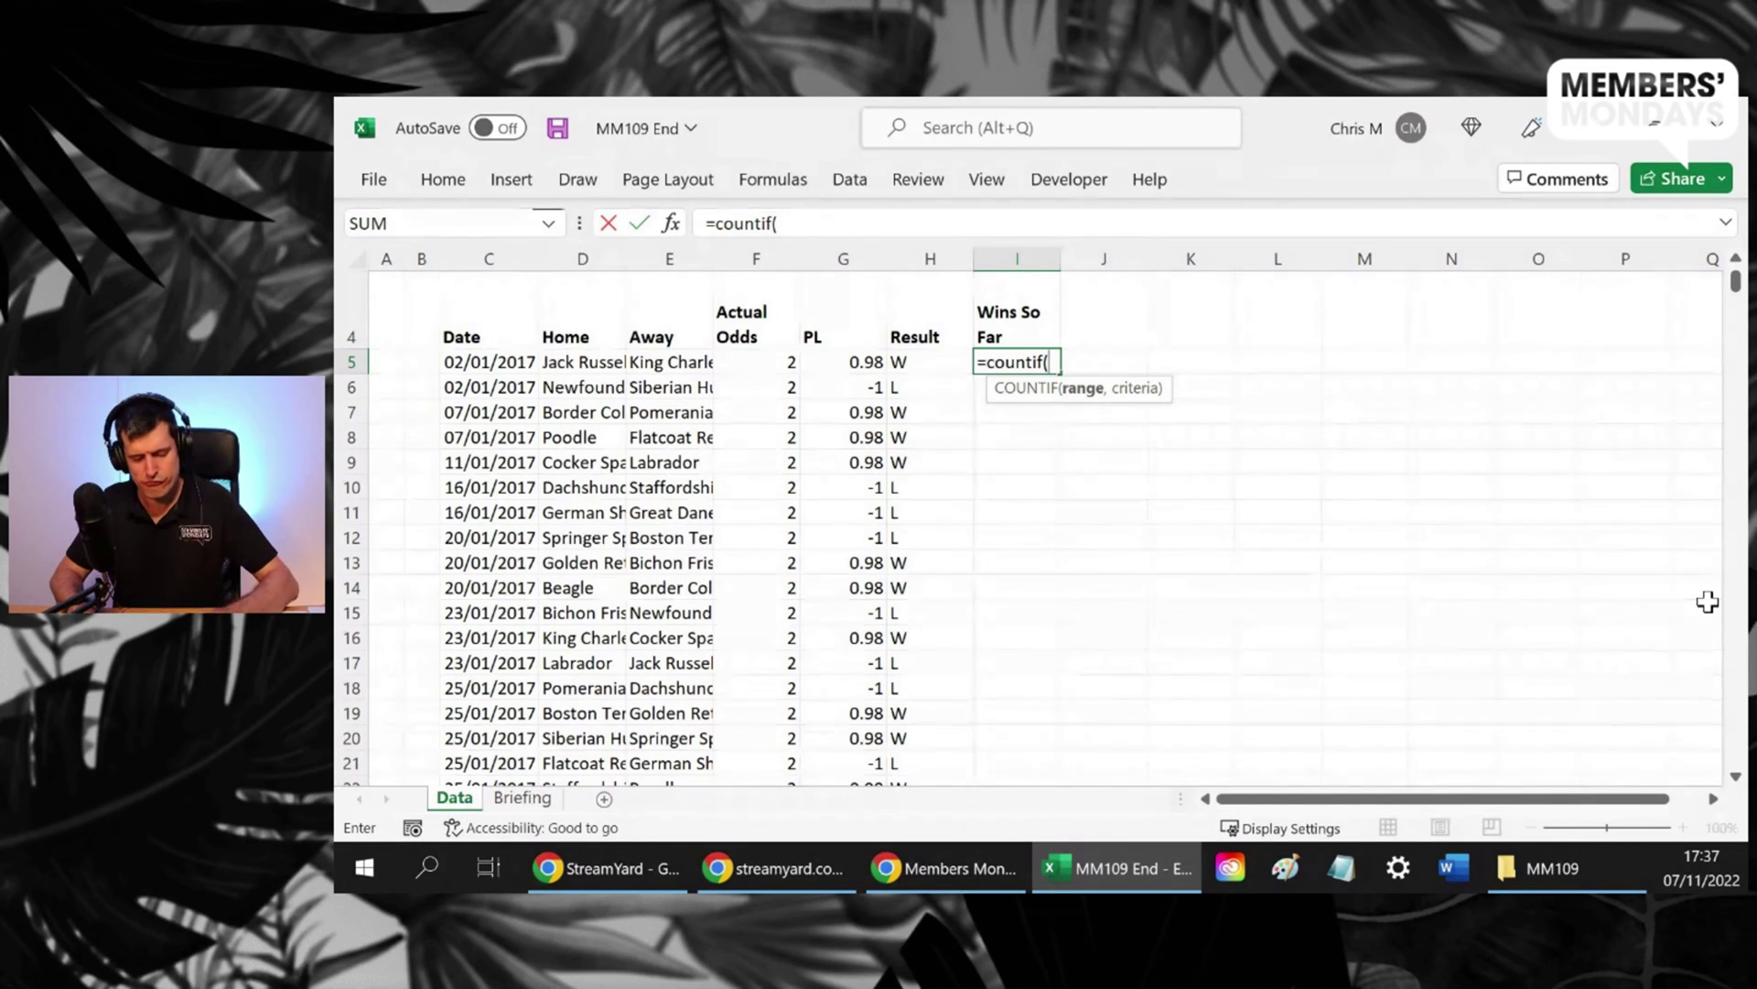
Enter =COUNTIF($H$5:H5,"W") in I5 with only the range start anchored
key(Left)
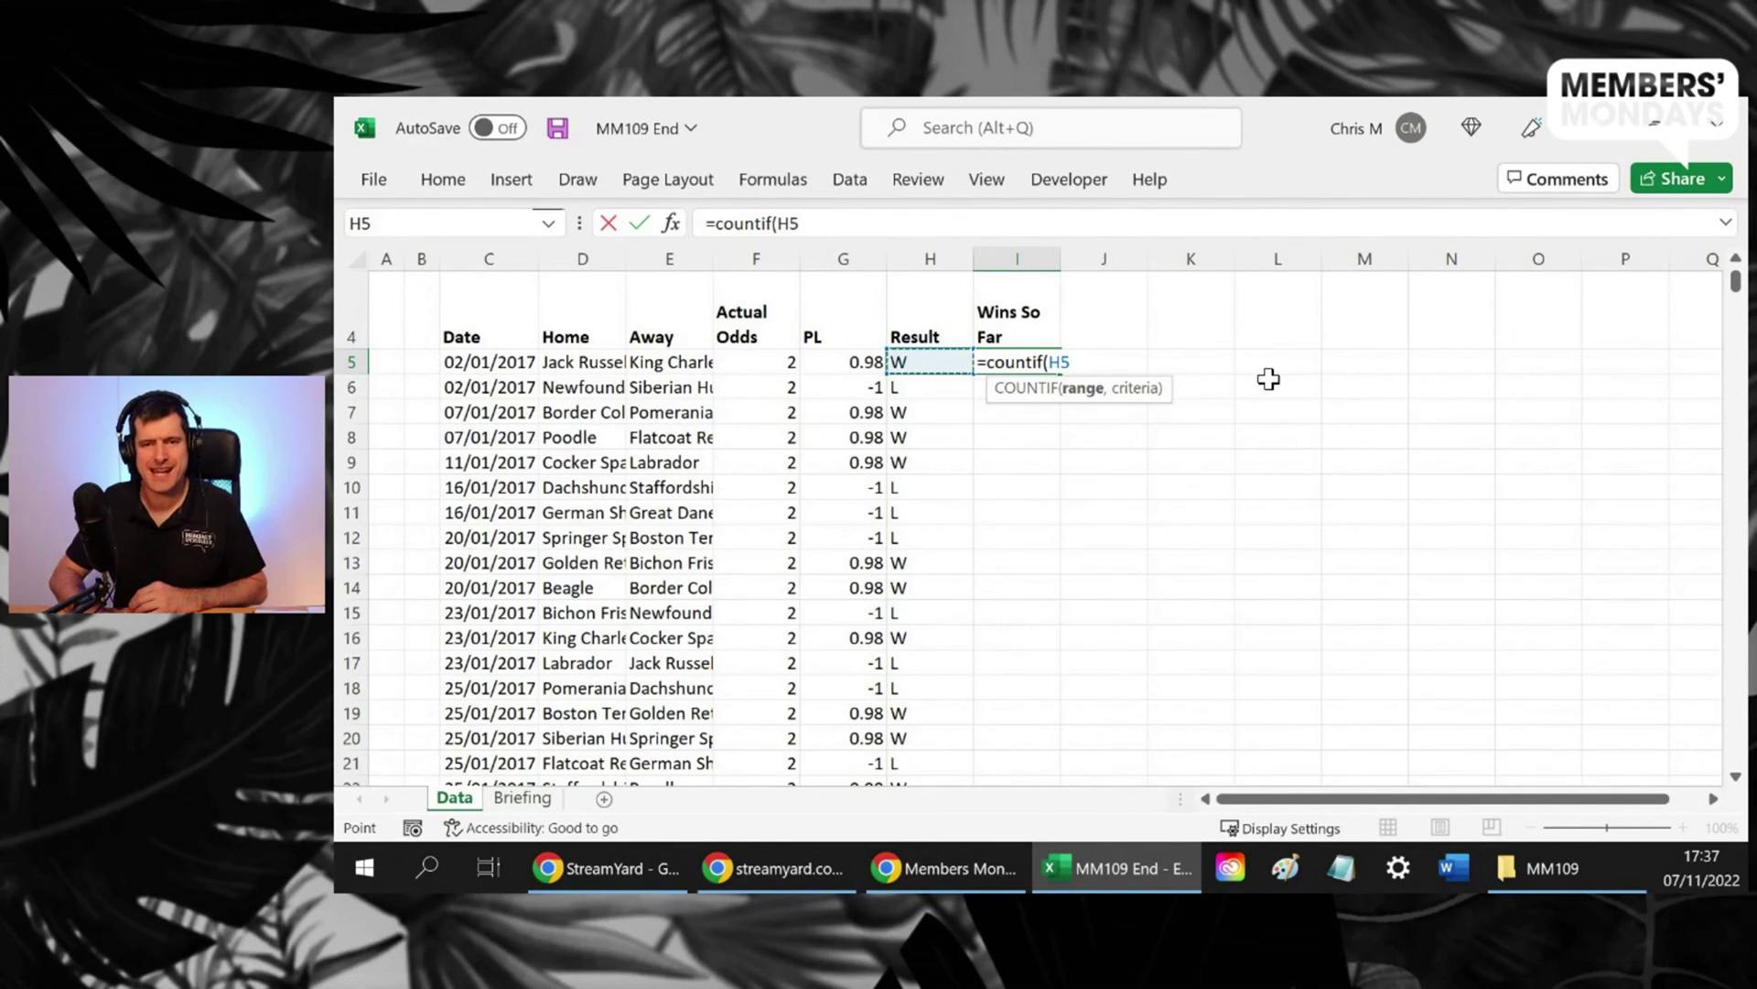
key(F4)
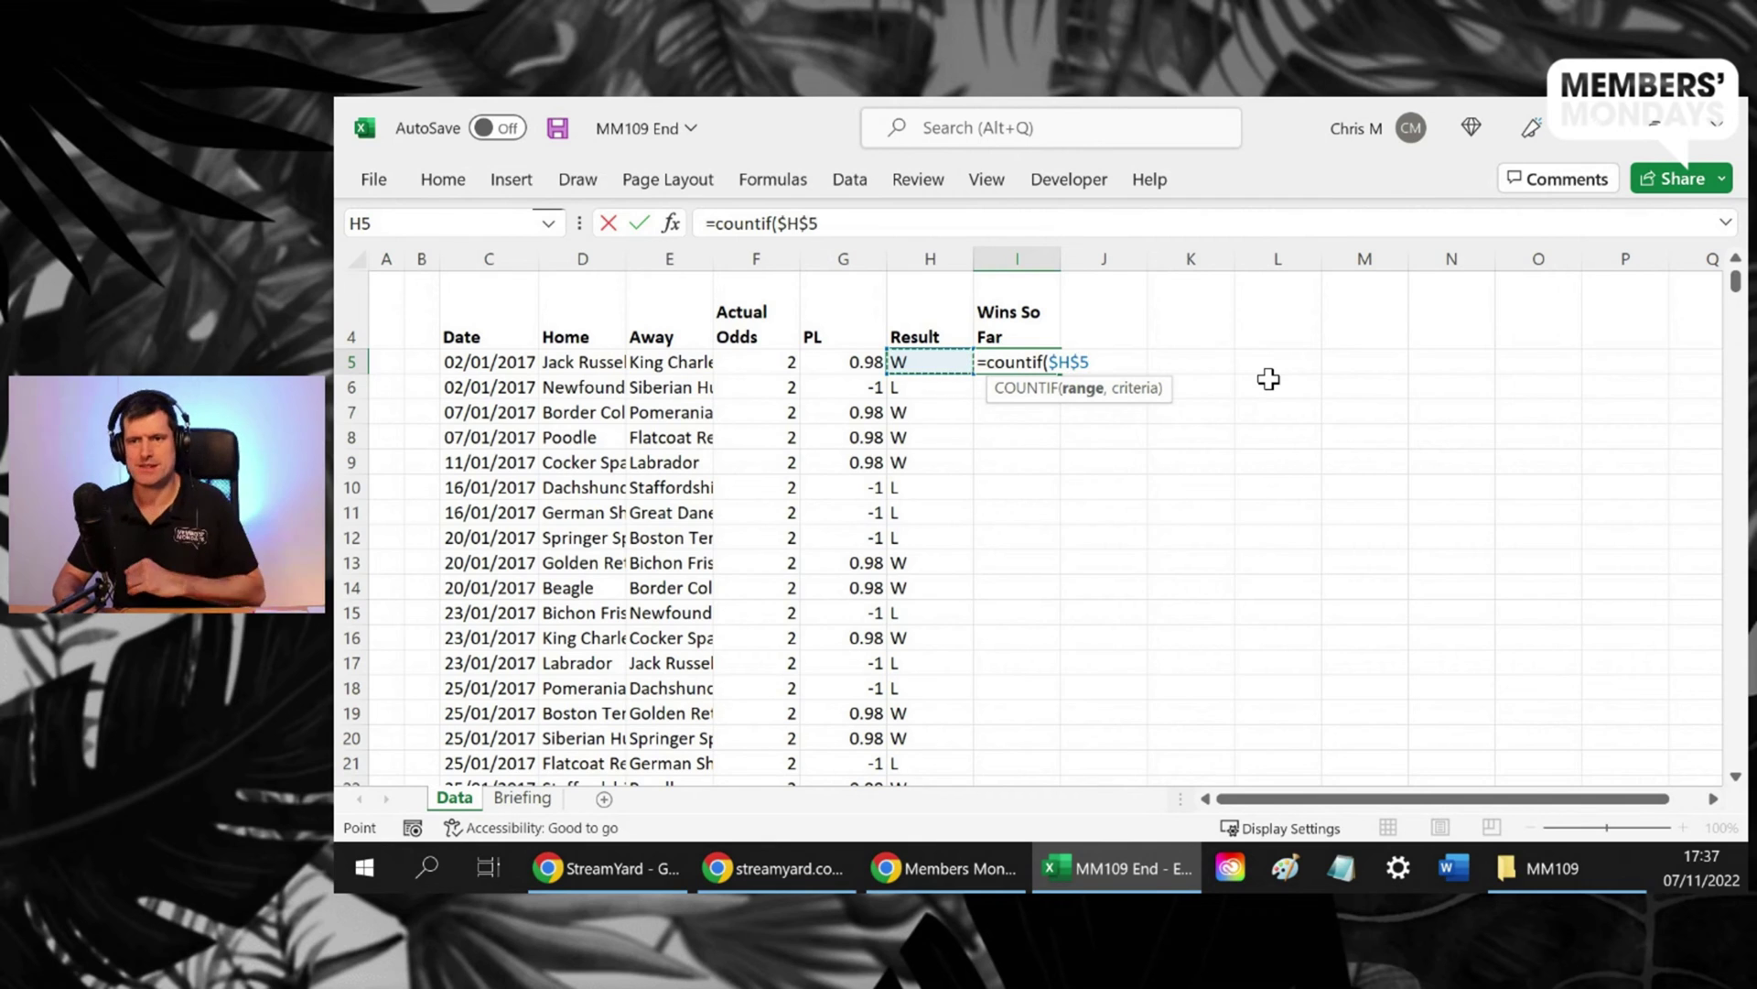
text(:H5)
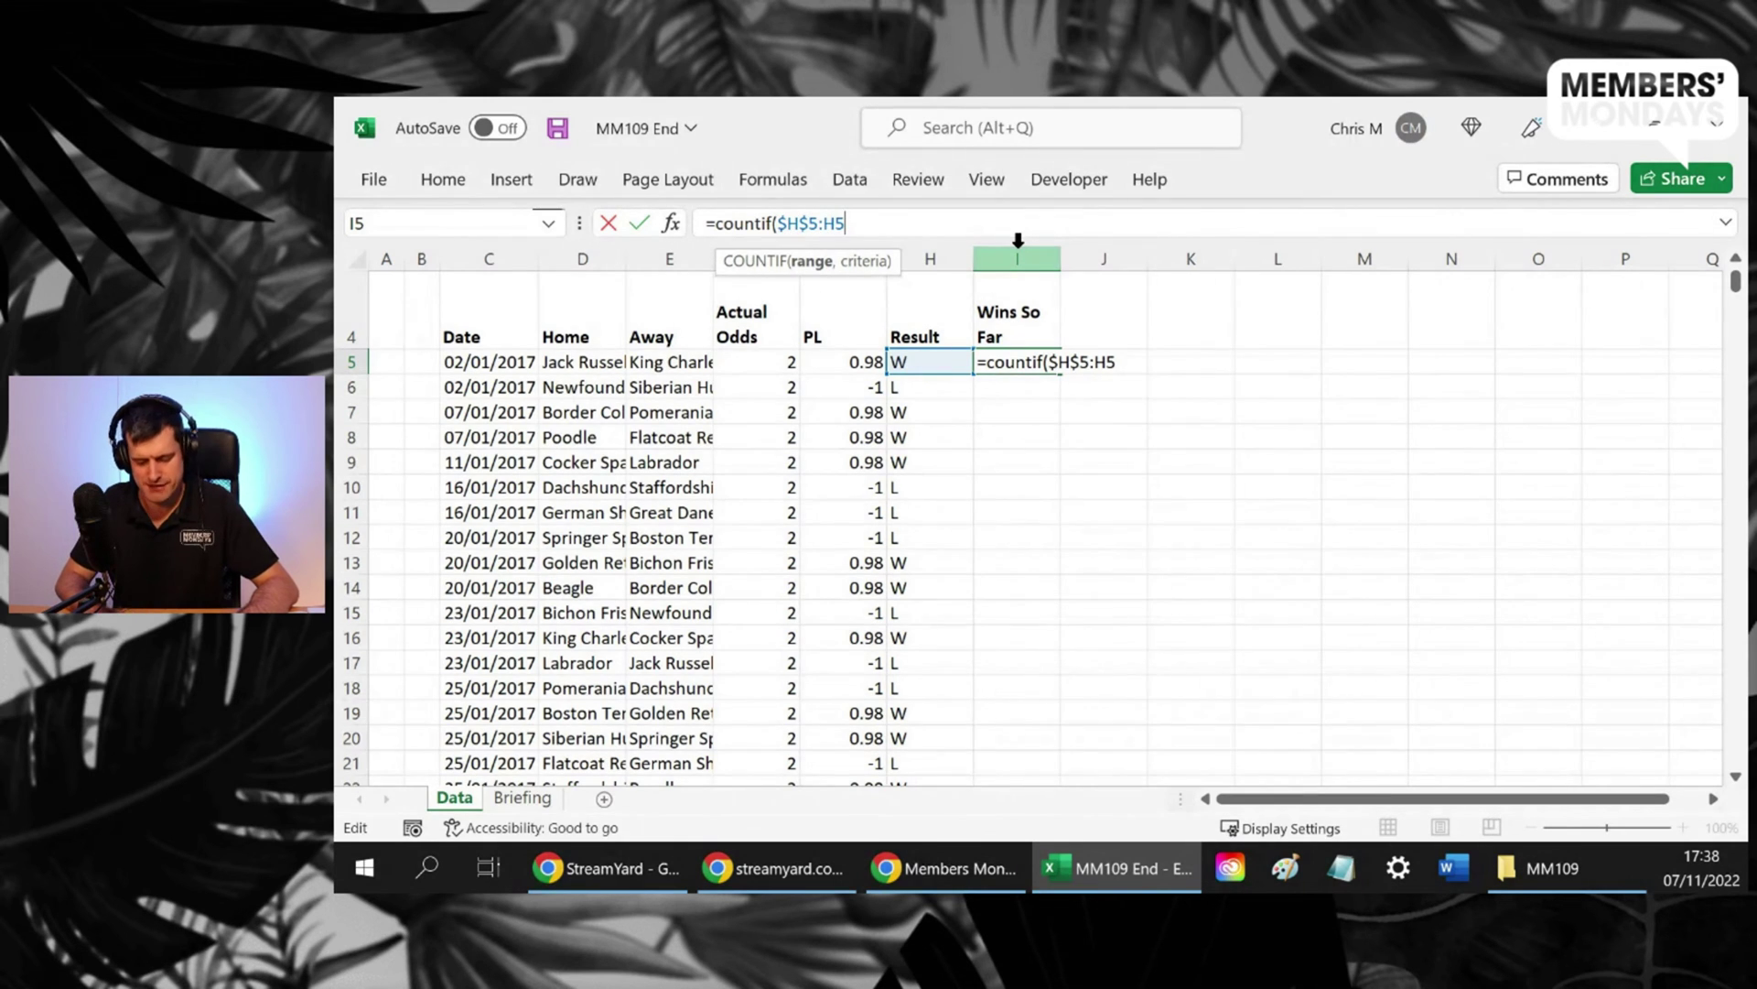
text(,)
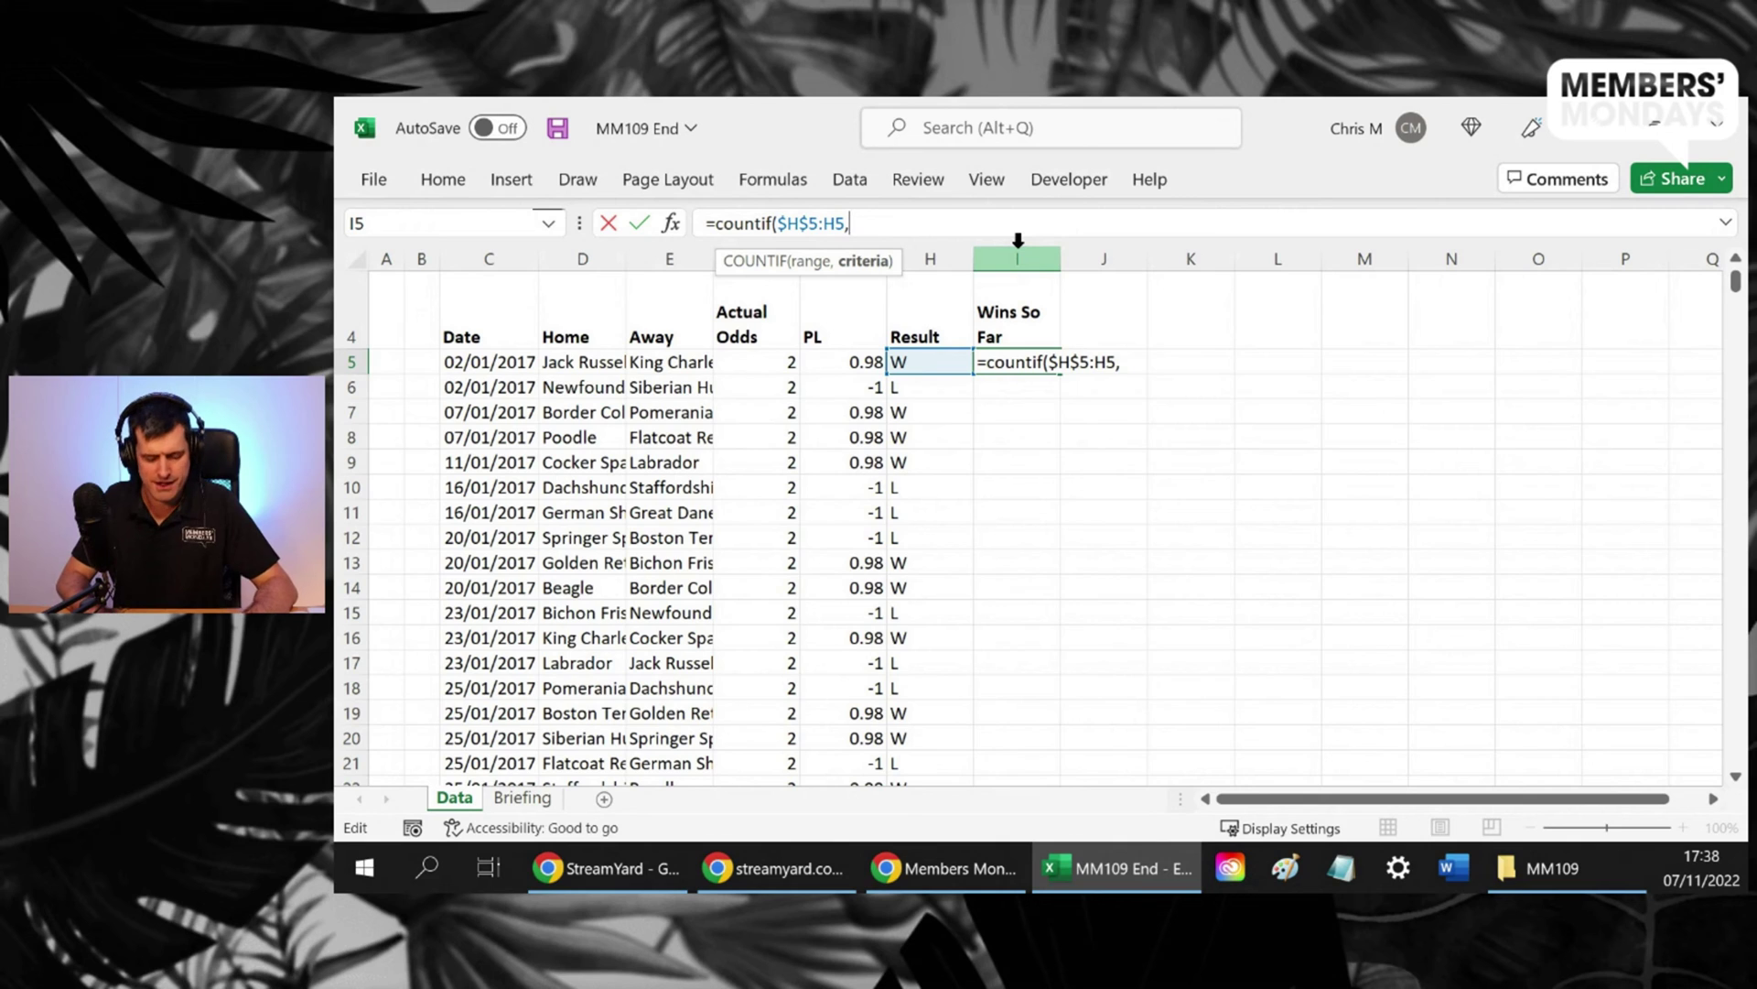
text("W")
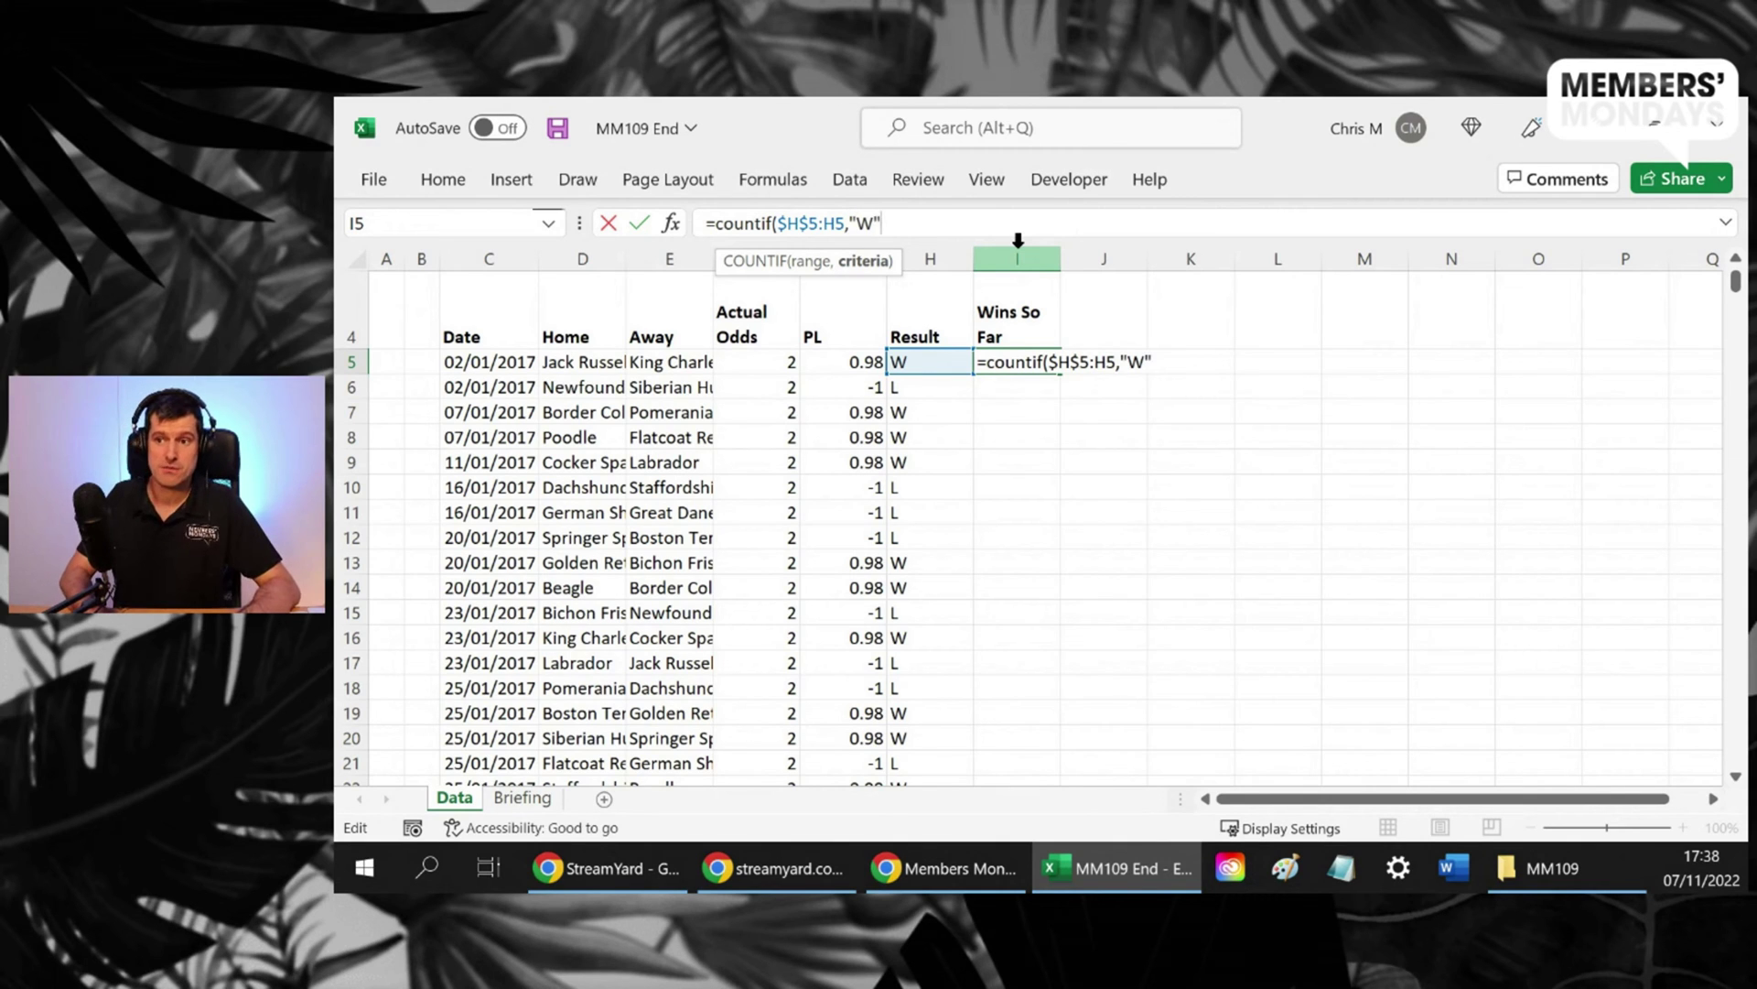
key(Return)
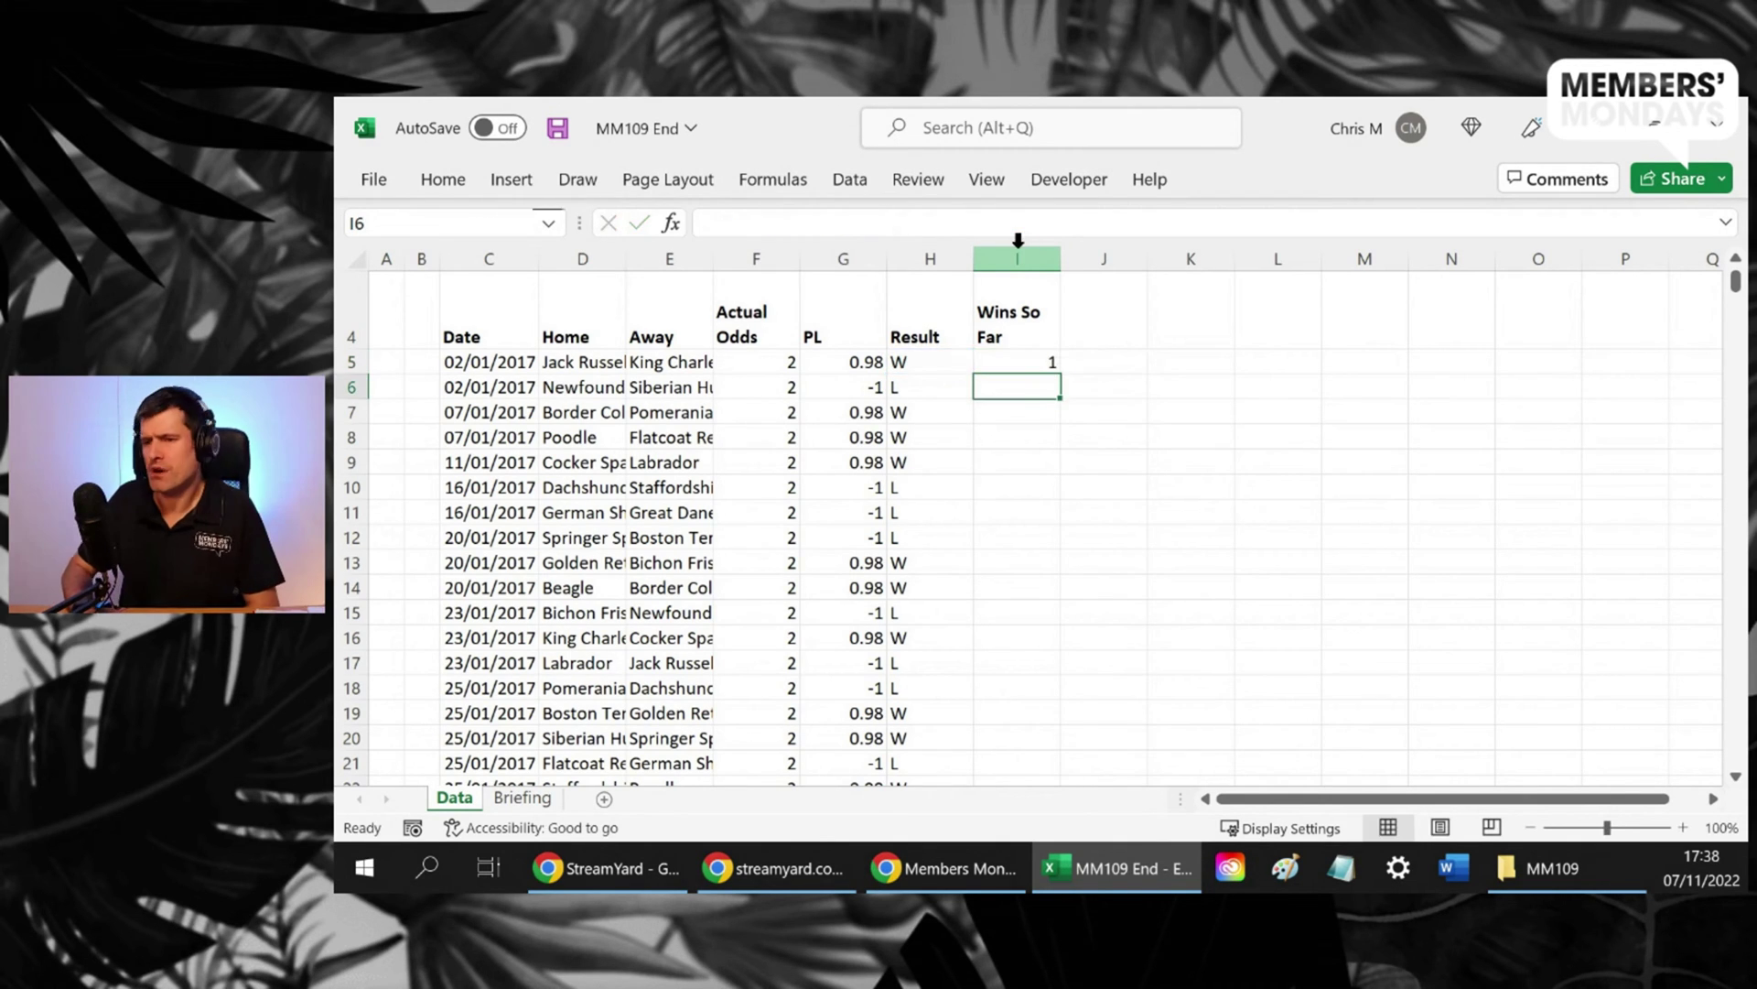
Fill the running wins formula down column I, giving 1, 1, 2, 3, 4…
click(1037, 362)
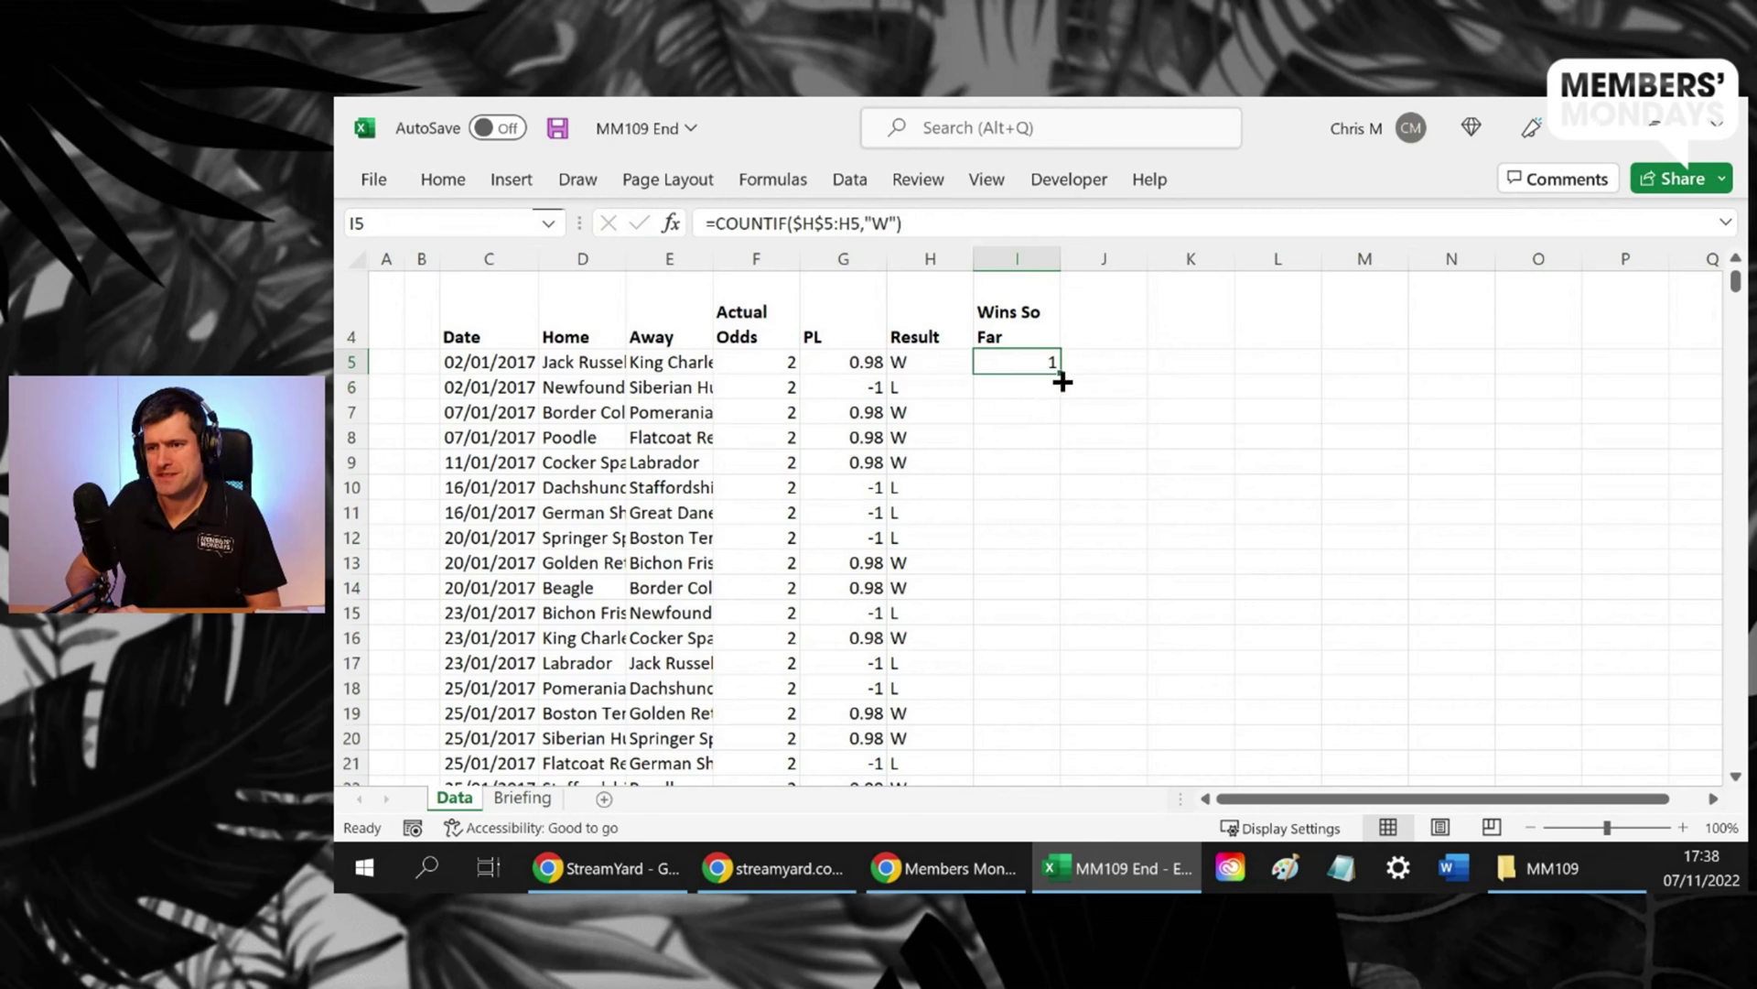
double_click(1059, 373)
key(Down)
key(Down)
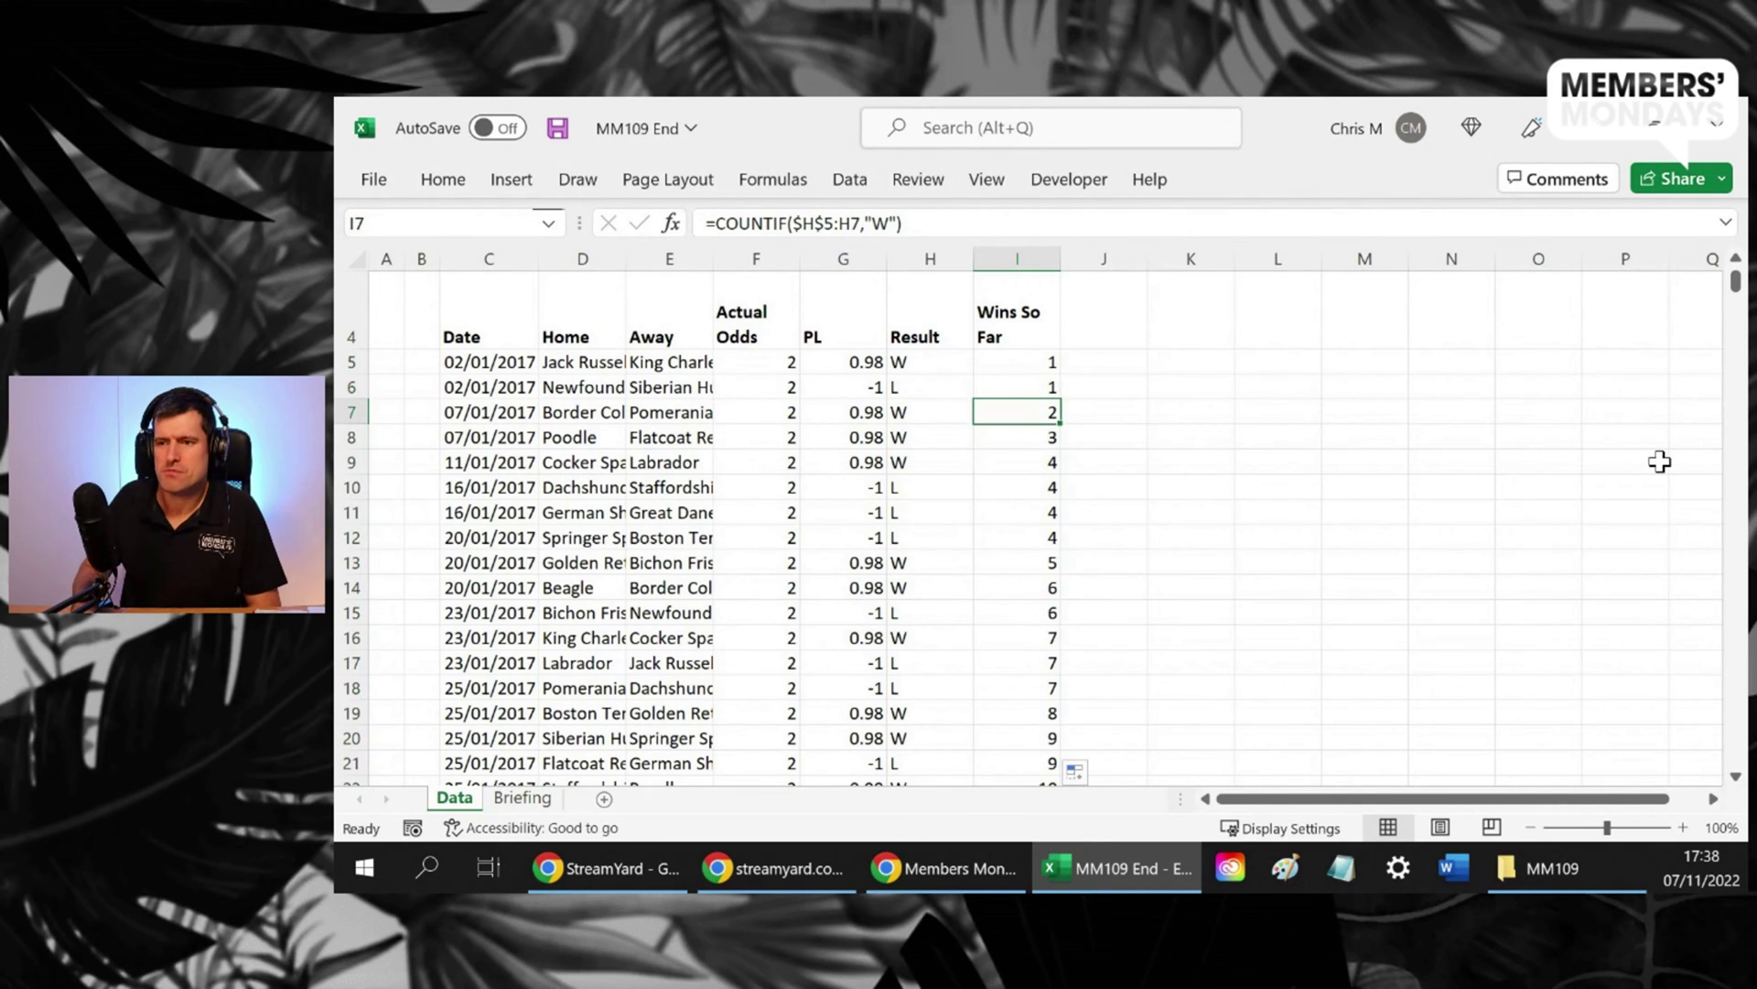
key(shift+Down)
key(shift+Down)
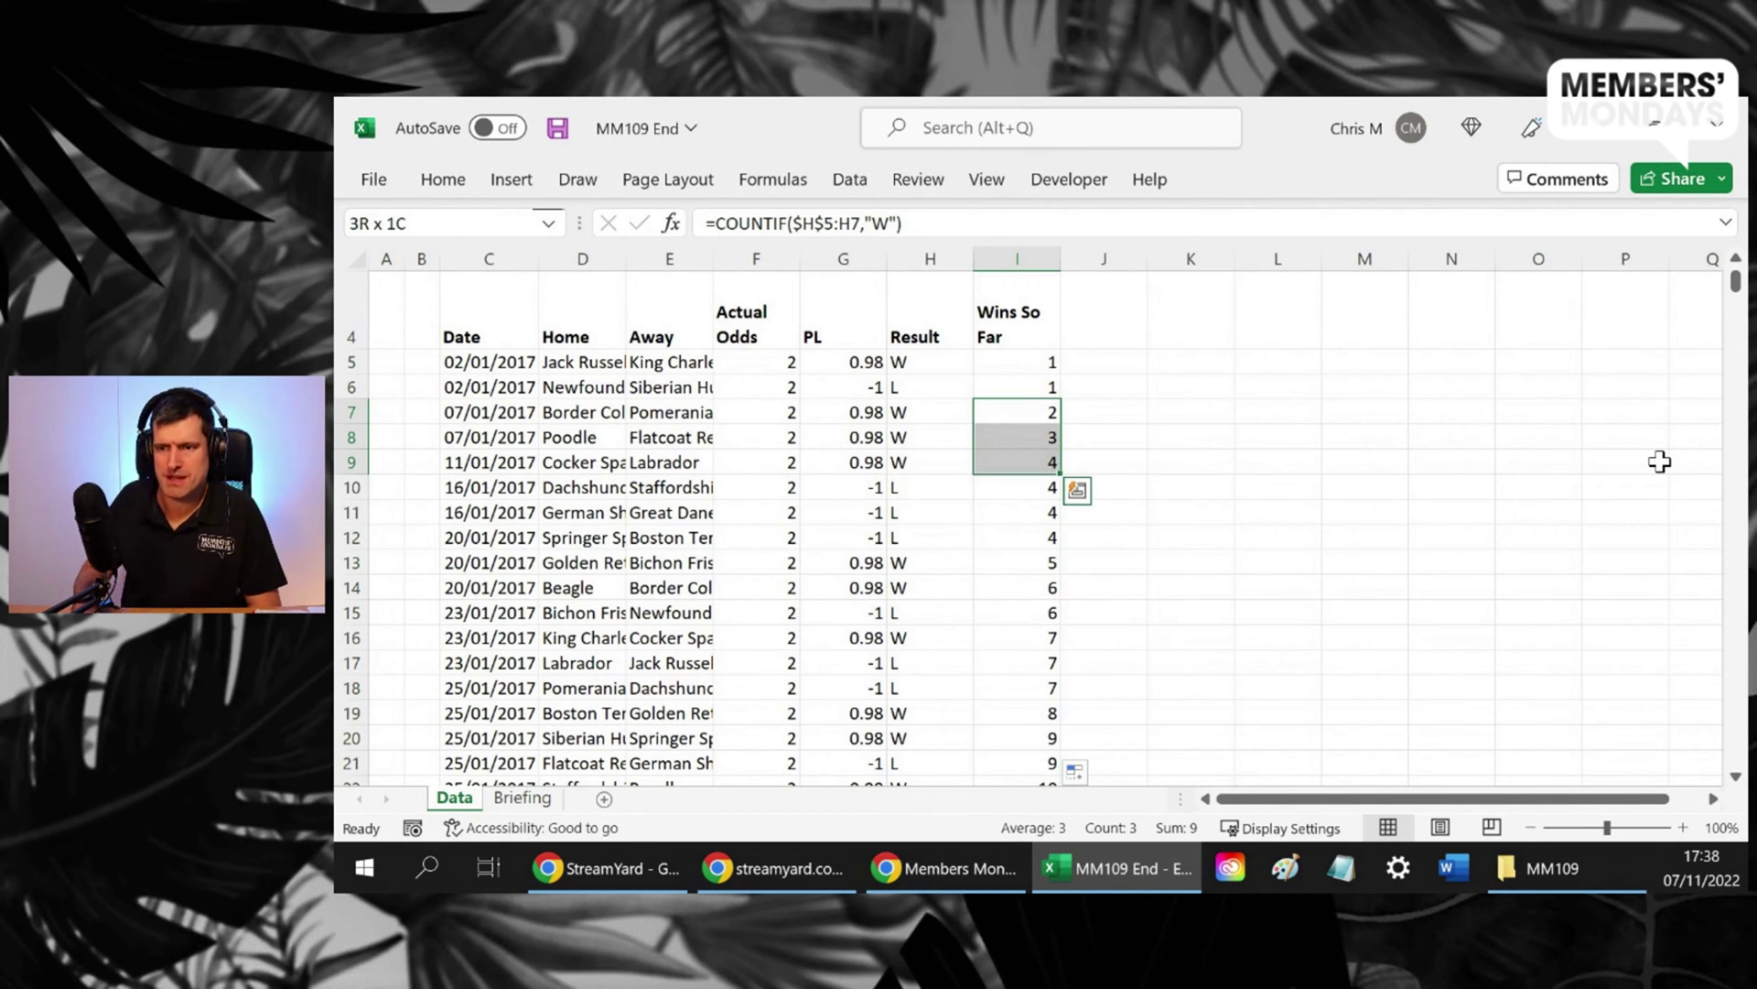
key(Down)
key(Down)
key(Down)
key(Down)
key(Down)
key(Down)
key(Down)
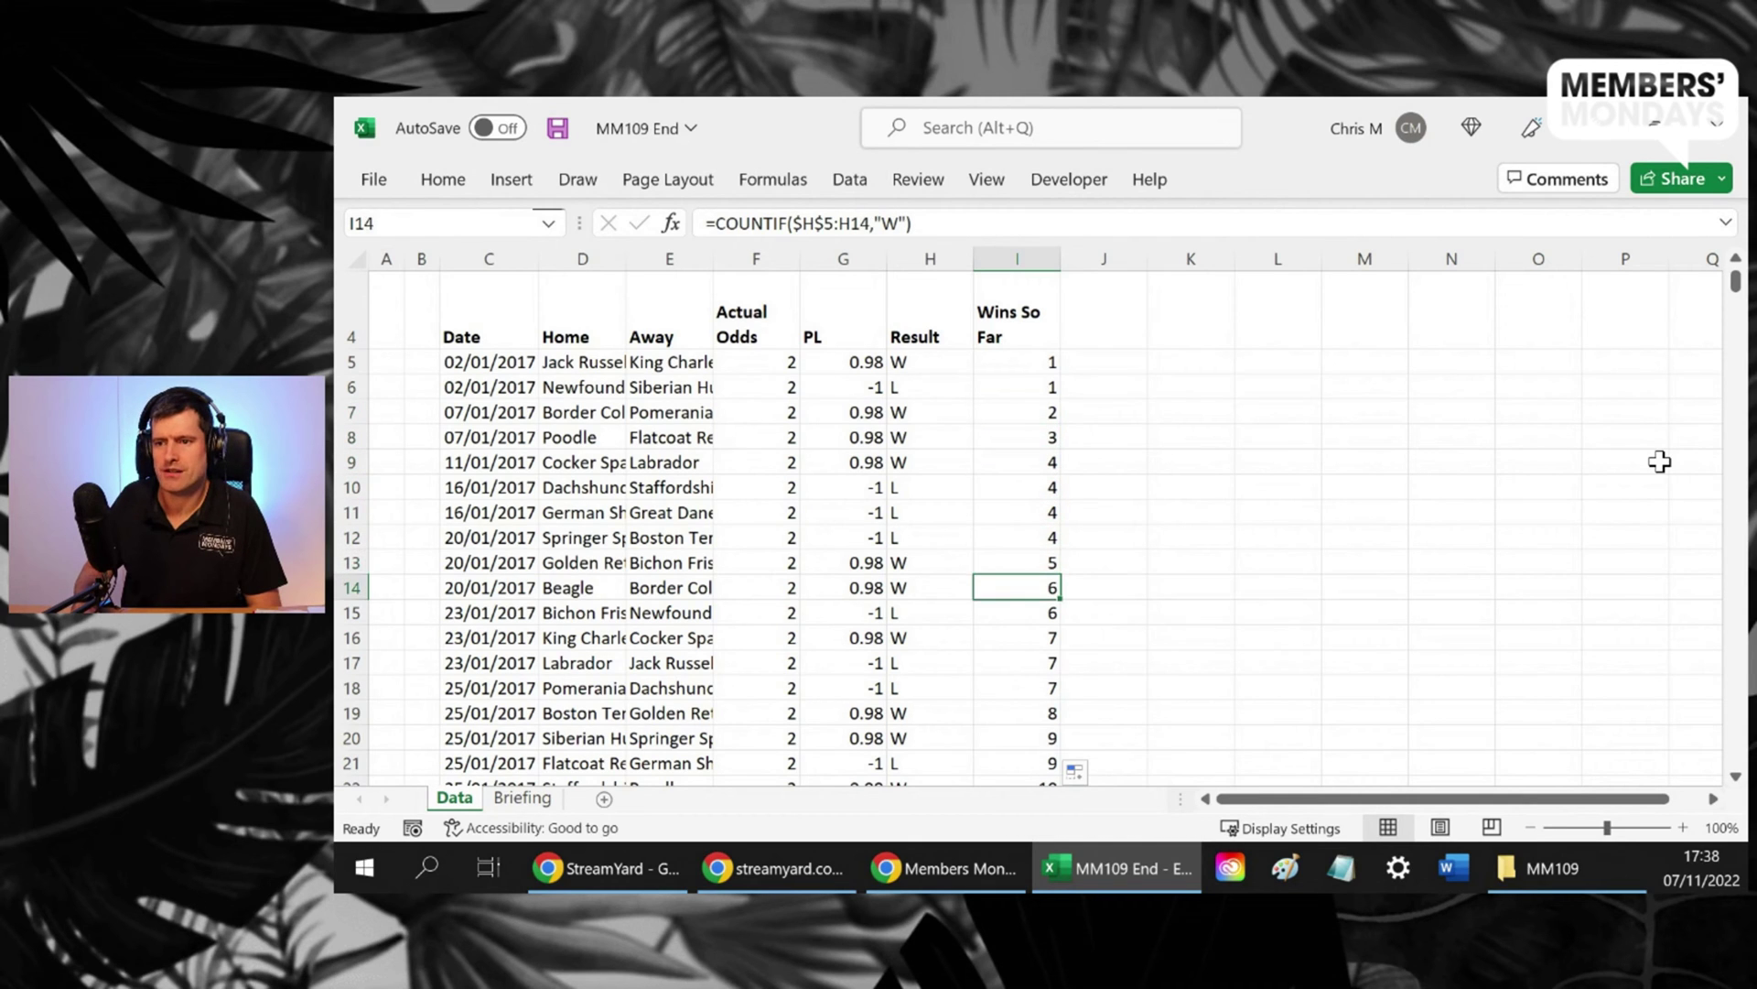
key(Up)
key(Up)
key(Up)
key(Up)
key(Up)
key(Up)
key(Up)
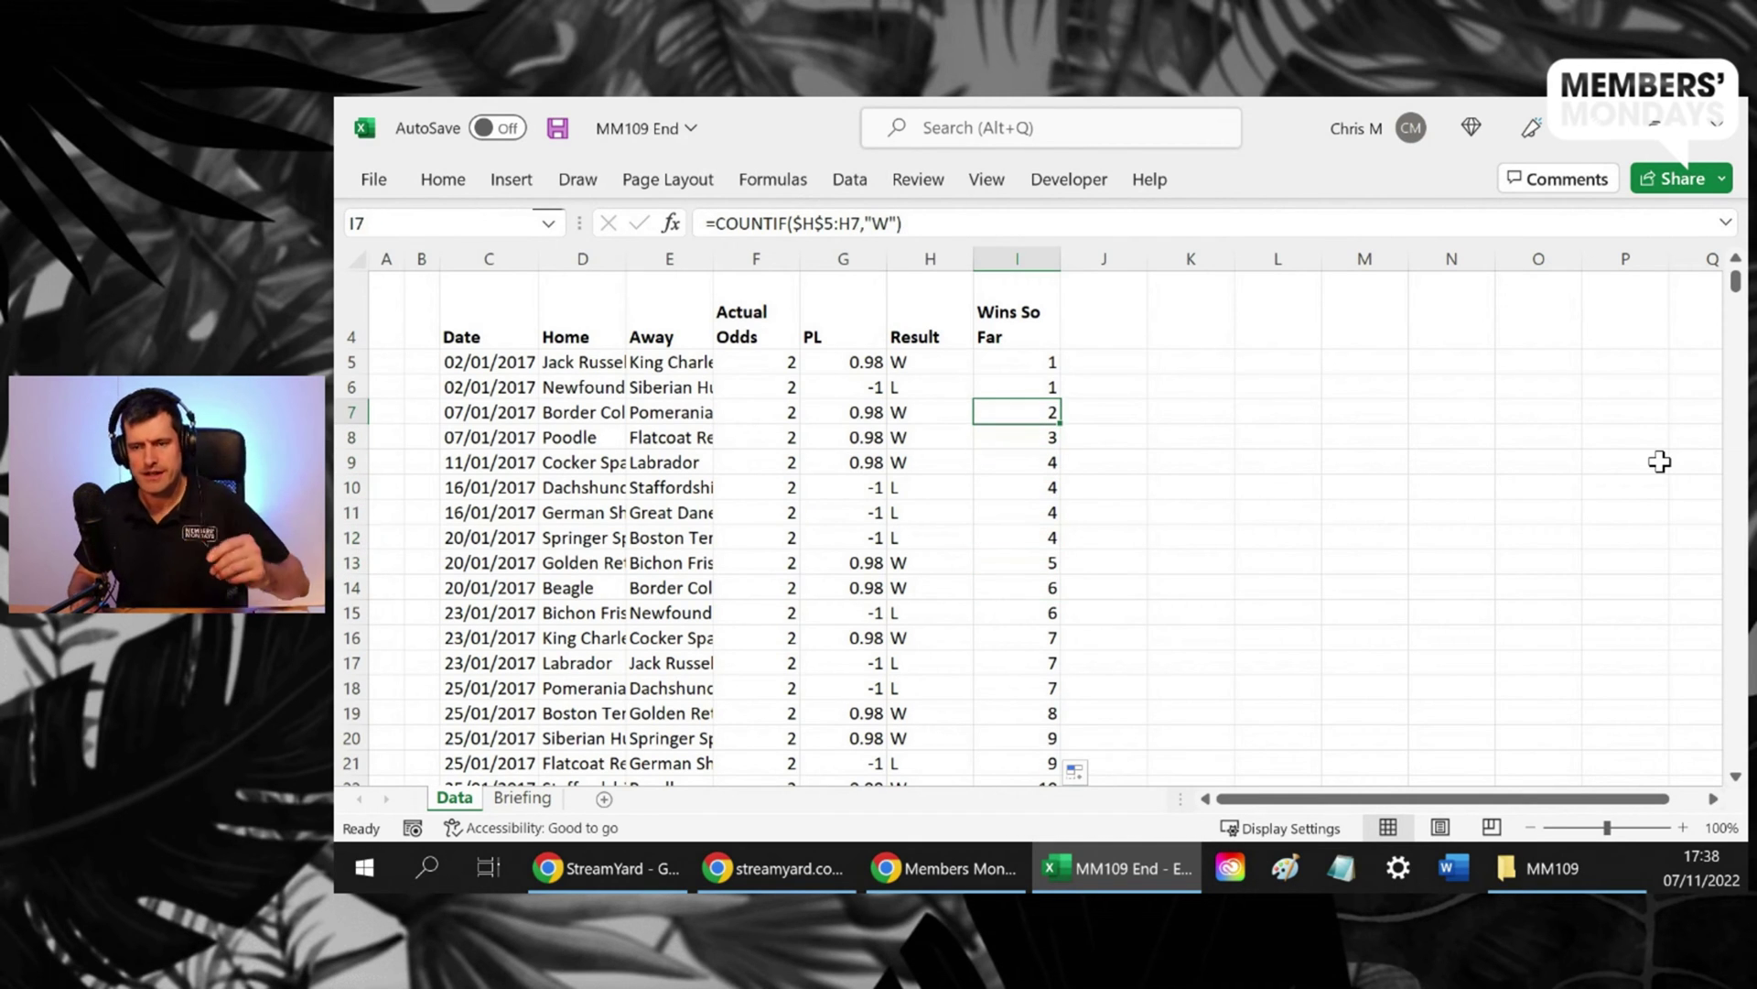
Verify rows 7 to 16 each count from $H$5 down to their own row
key(F2)
key(Return)
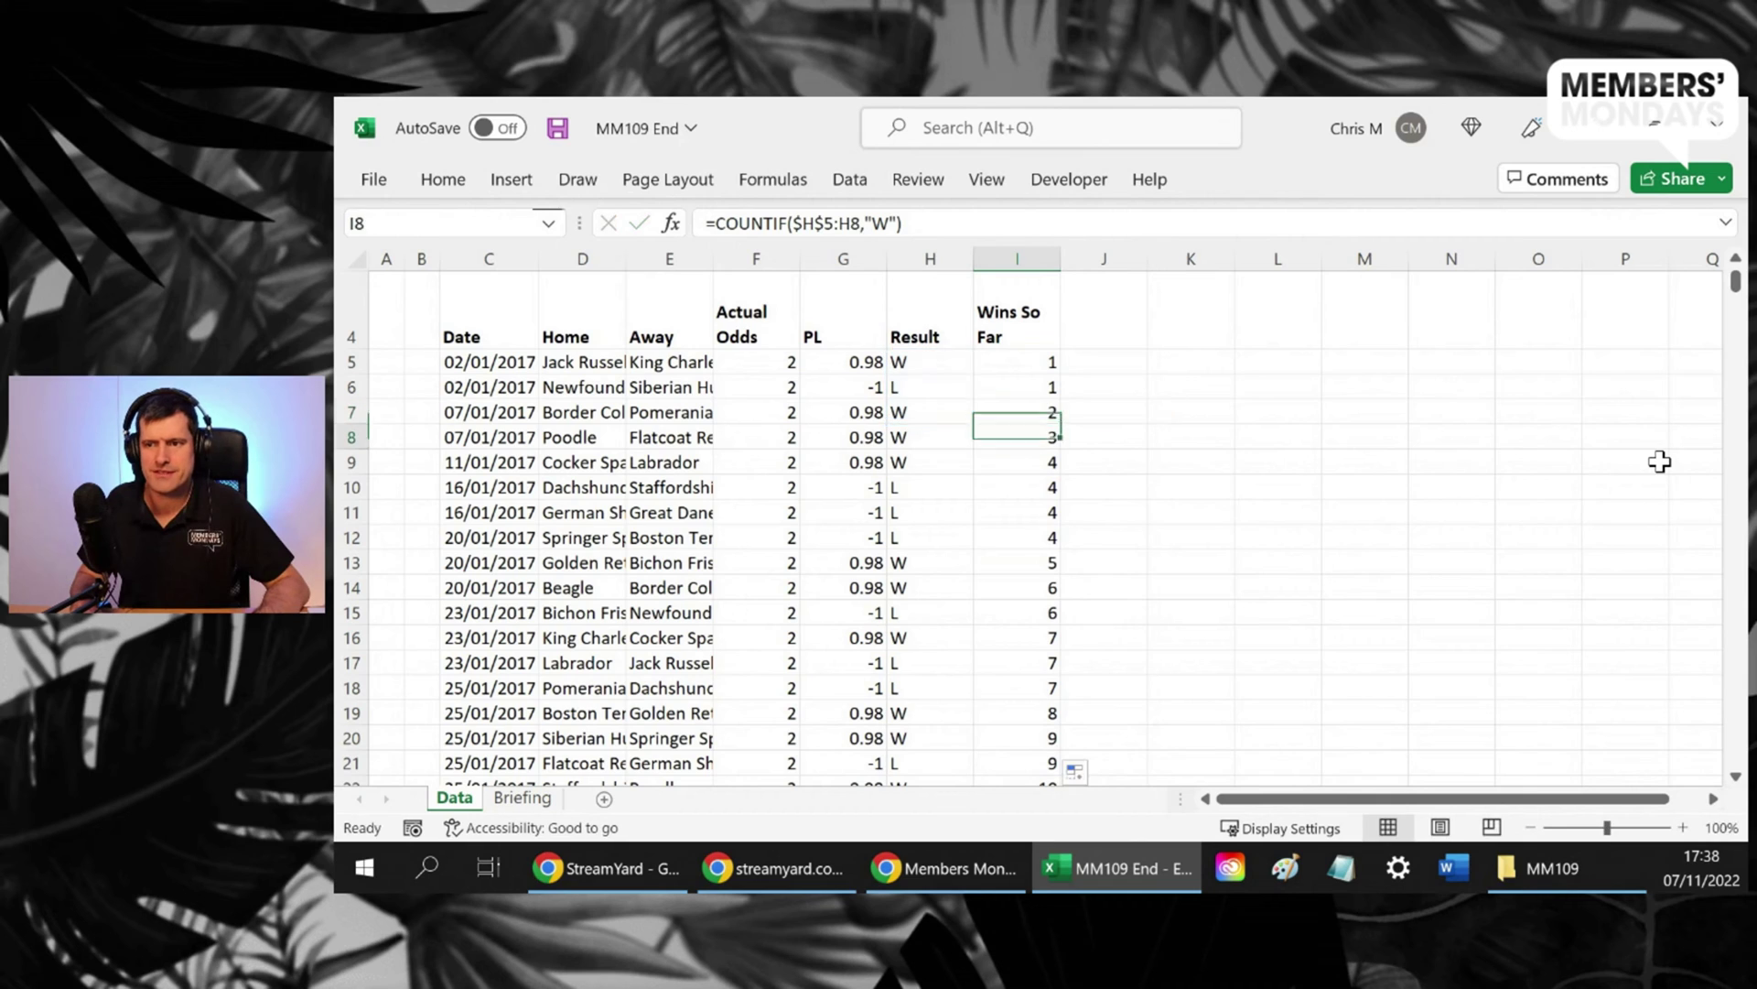
key(F2)
key(Return)
key(F2)
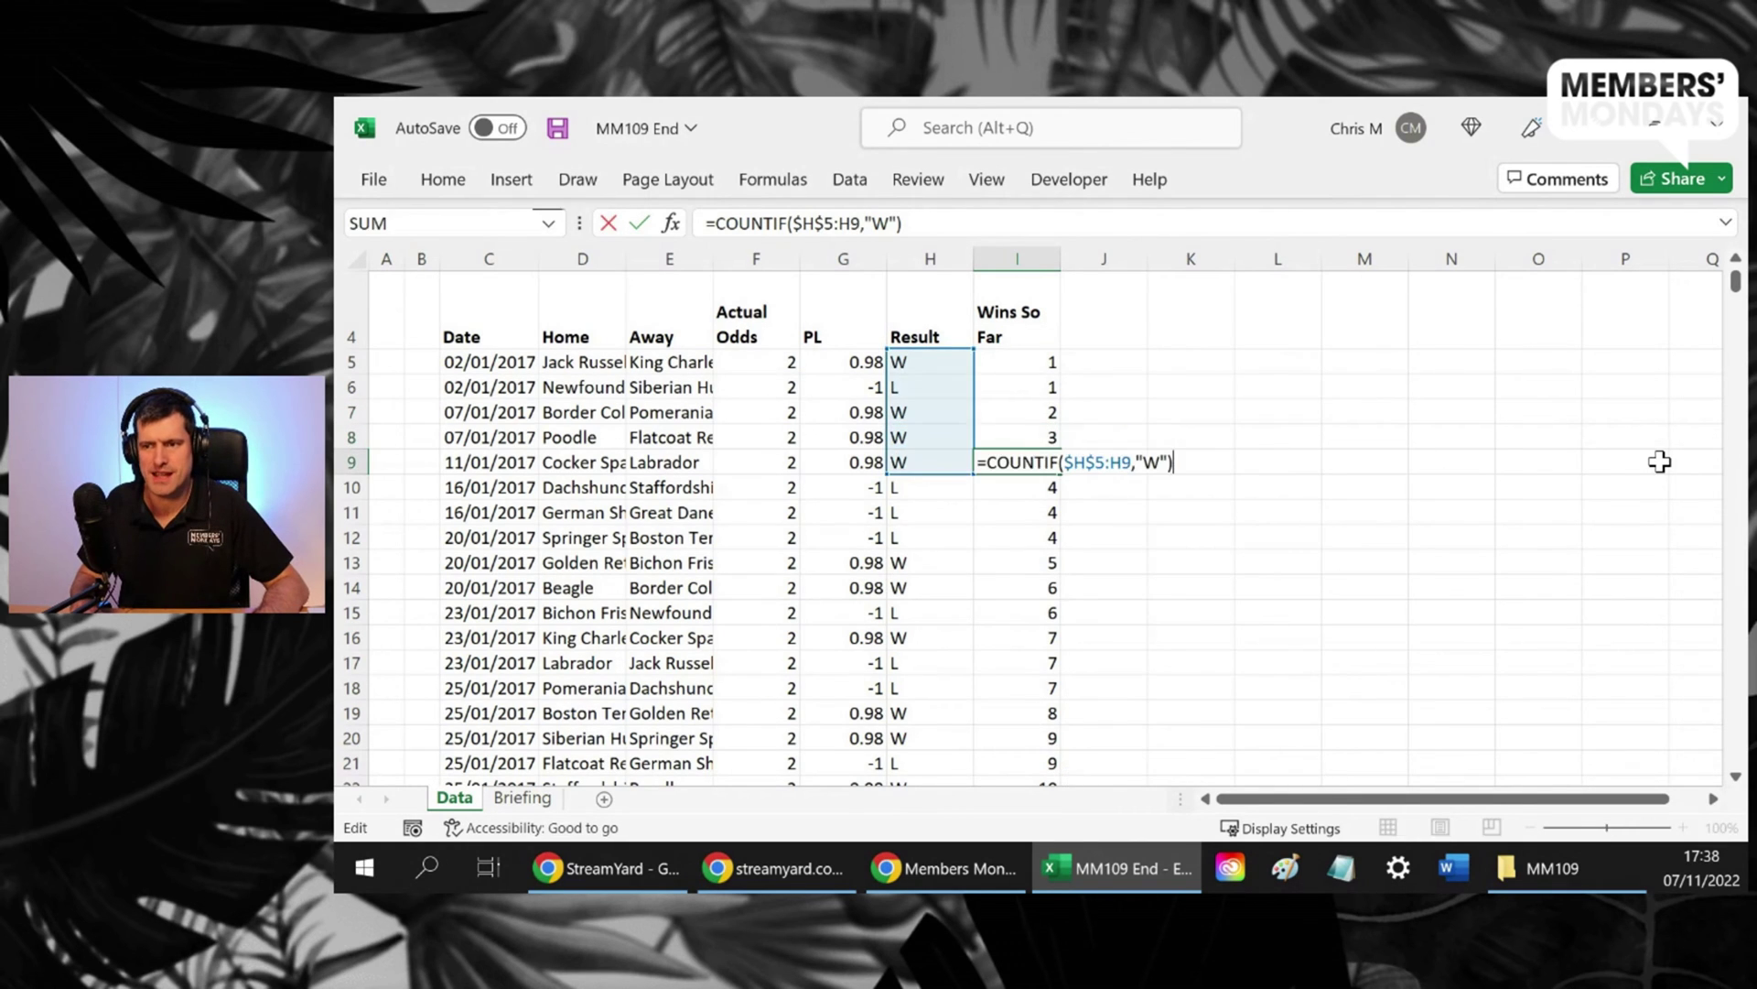
key(Return)
key(Return)
key(F2)
key(Return)
key(F2)
key(Return)
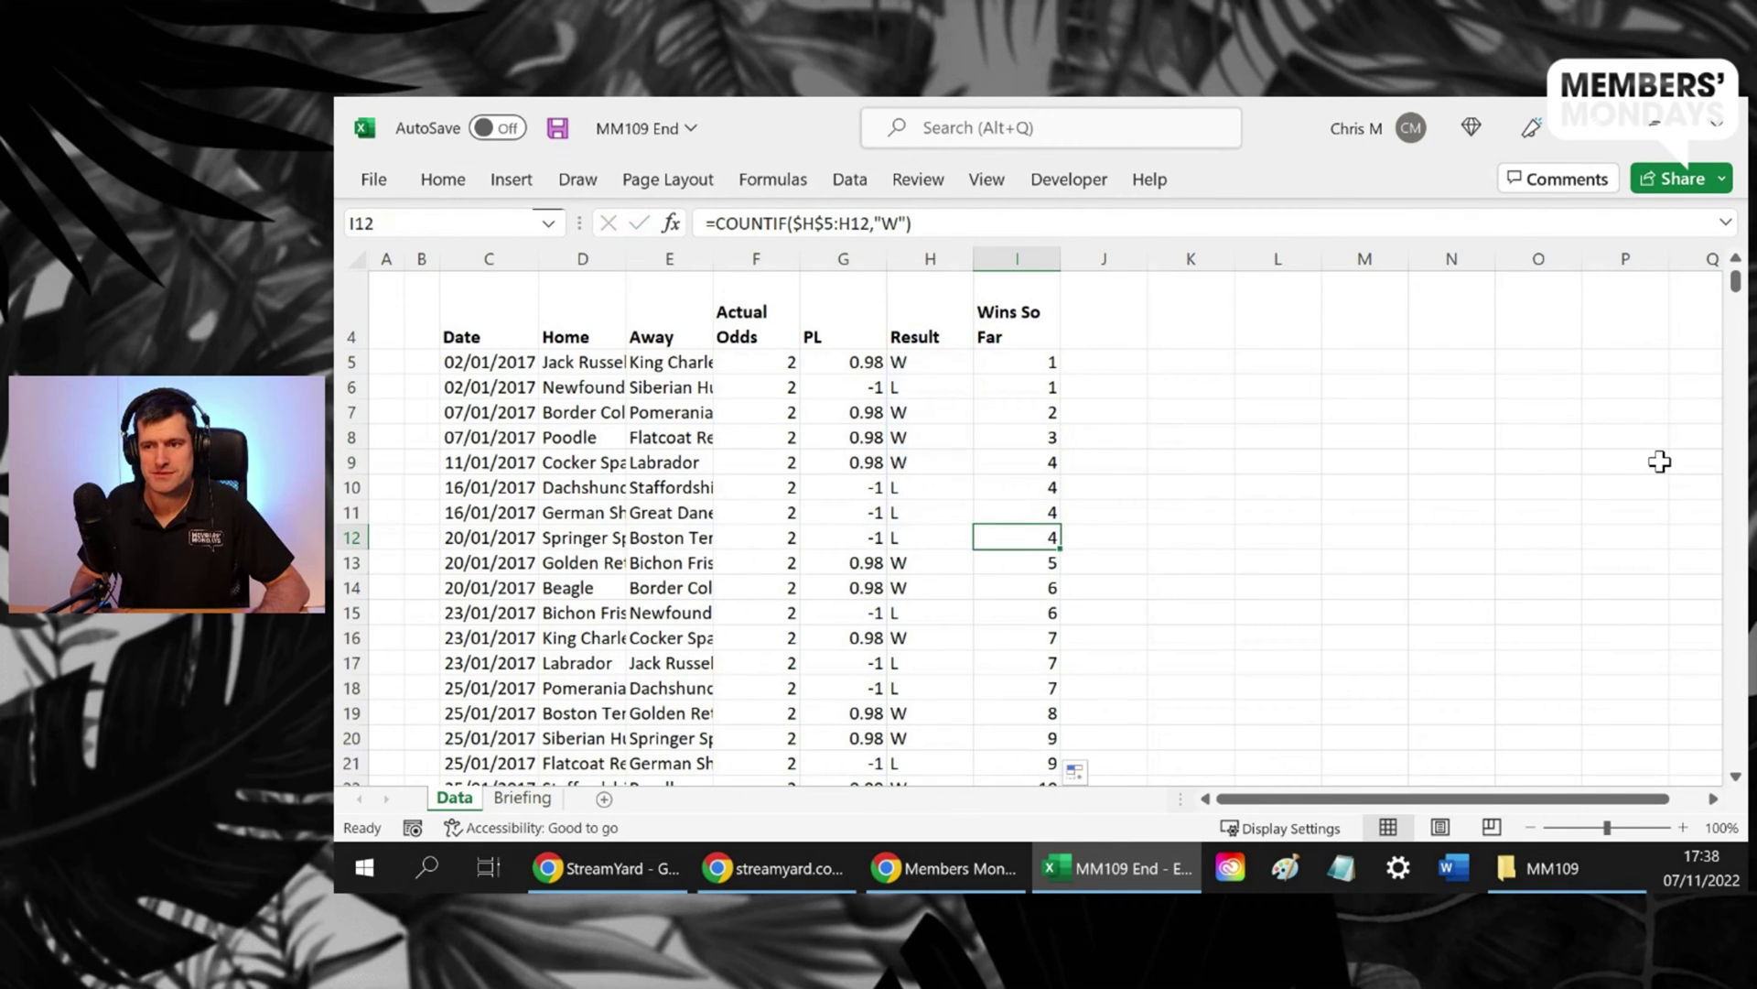
key(F2)
key(Return)
key(F2)
key(Return)
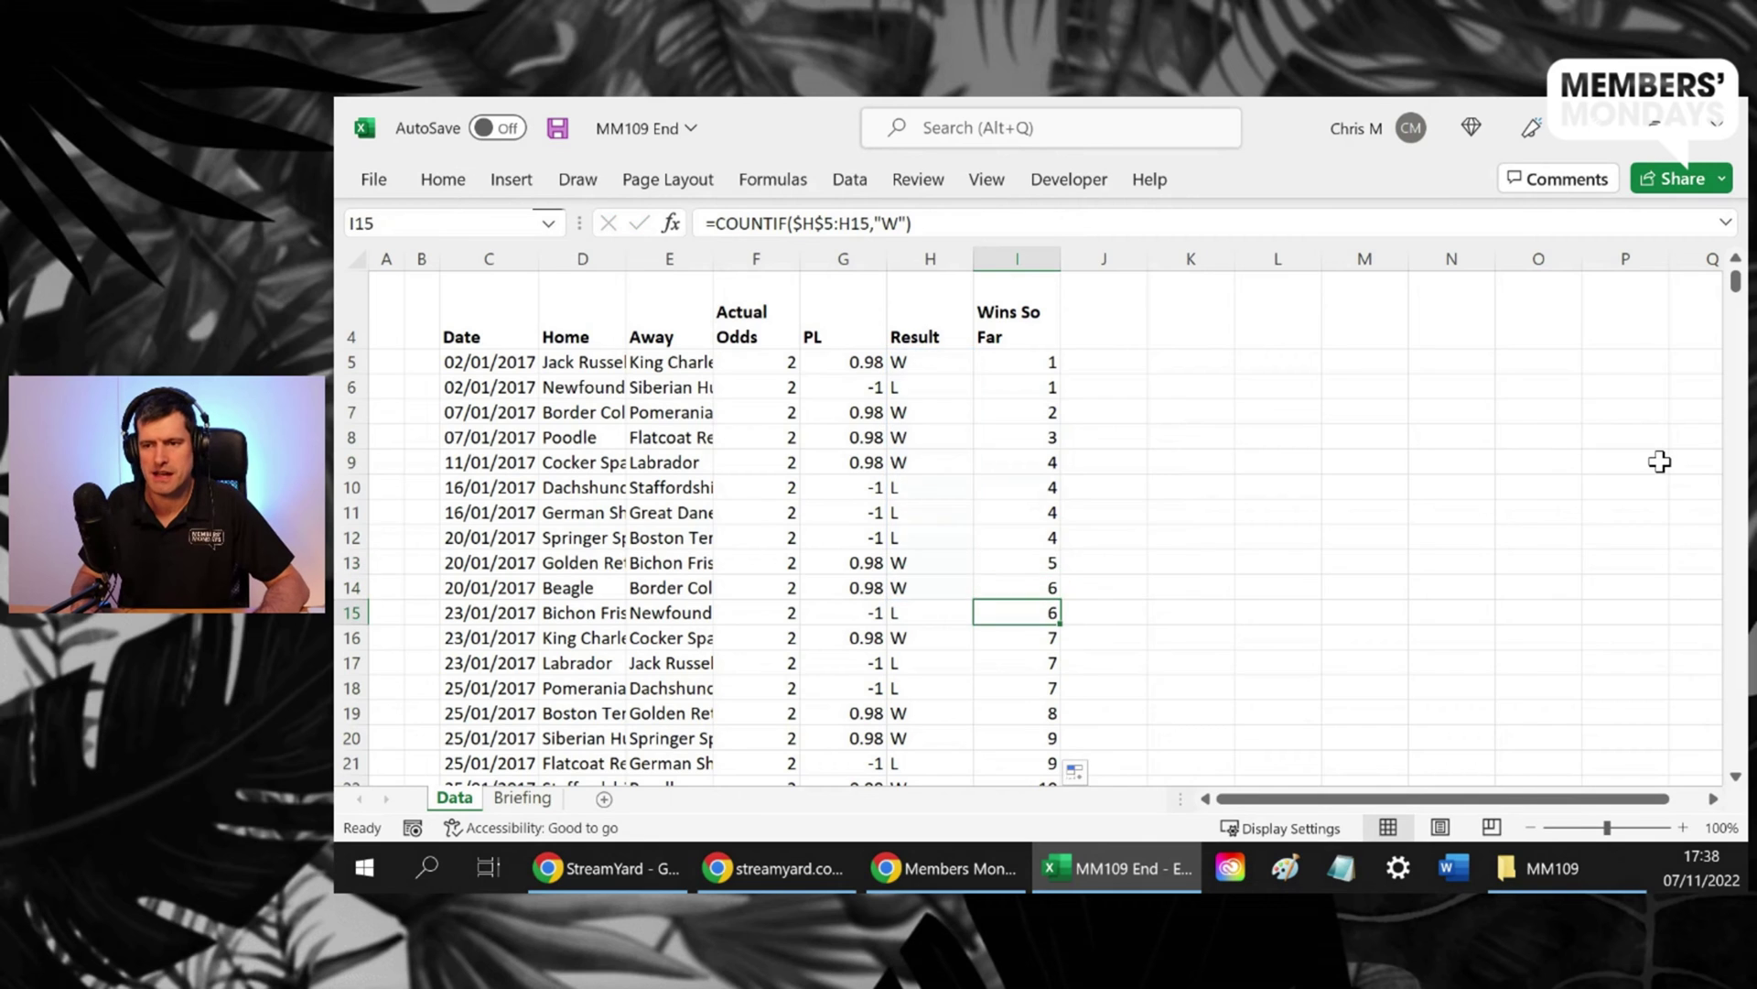
key(F2)
key(Return)
key(F2)
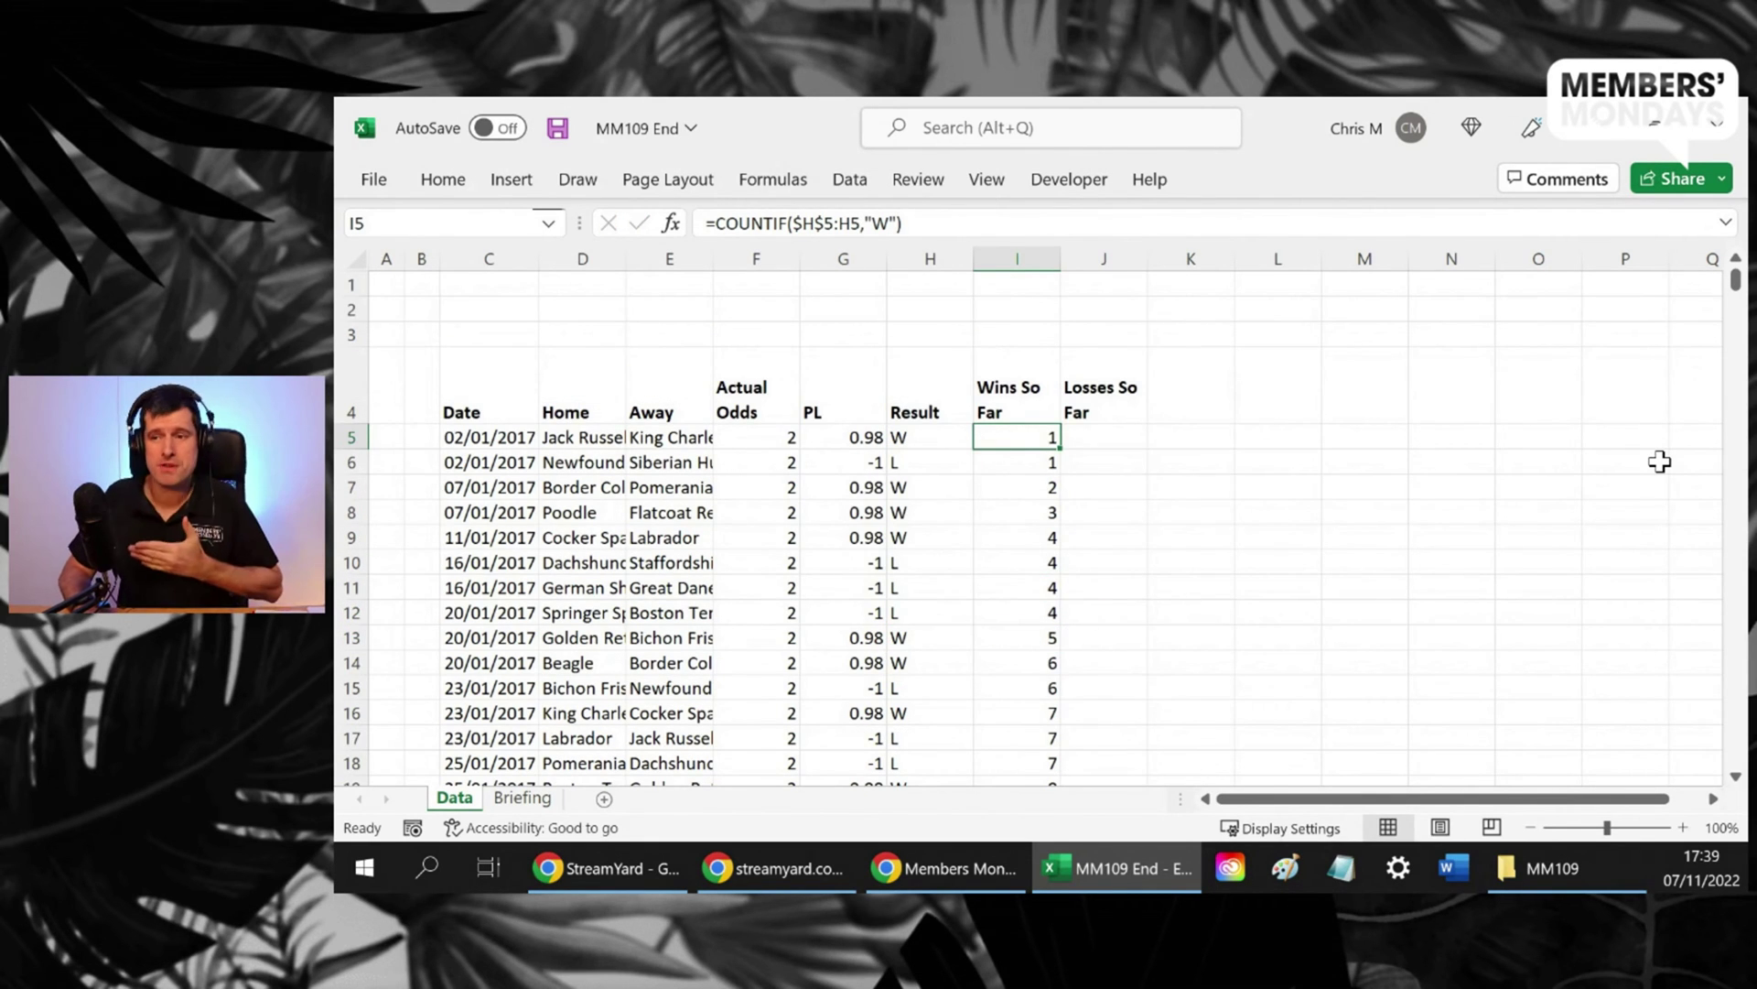
drag(934, 223, 432, 181)
key(ctrl+c)
key(Escape)
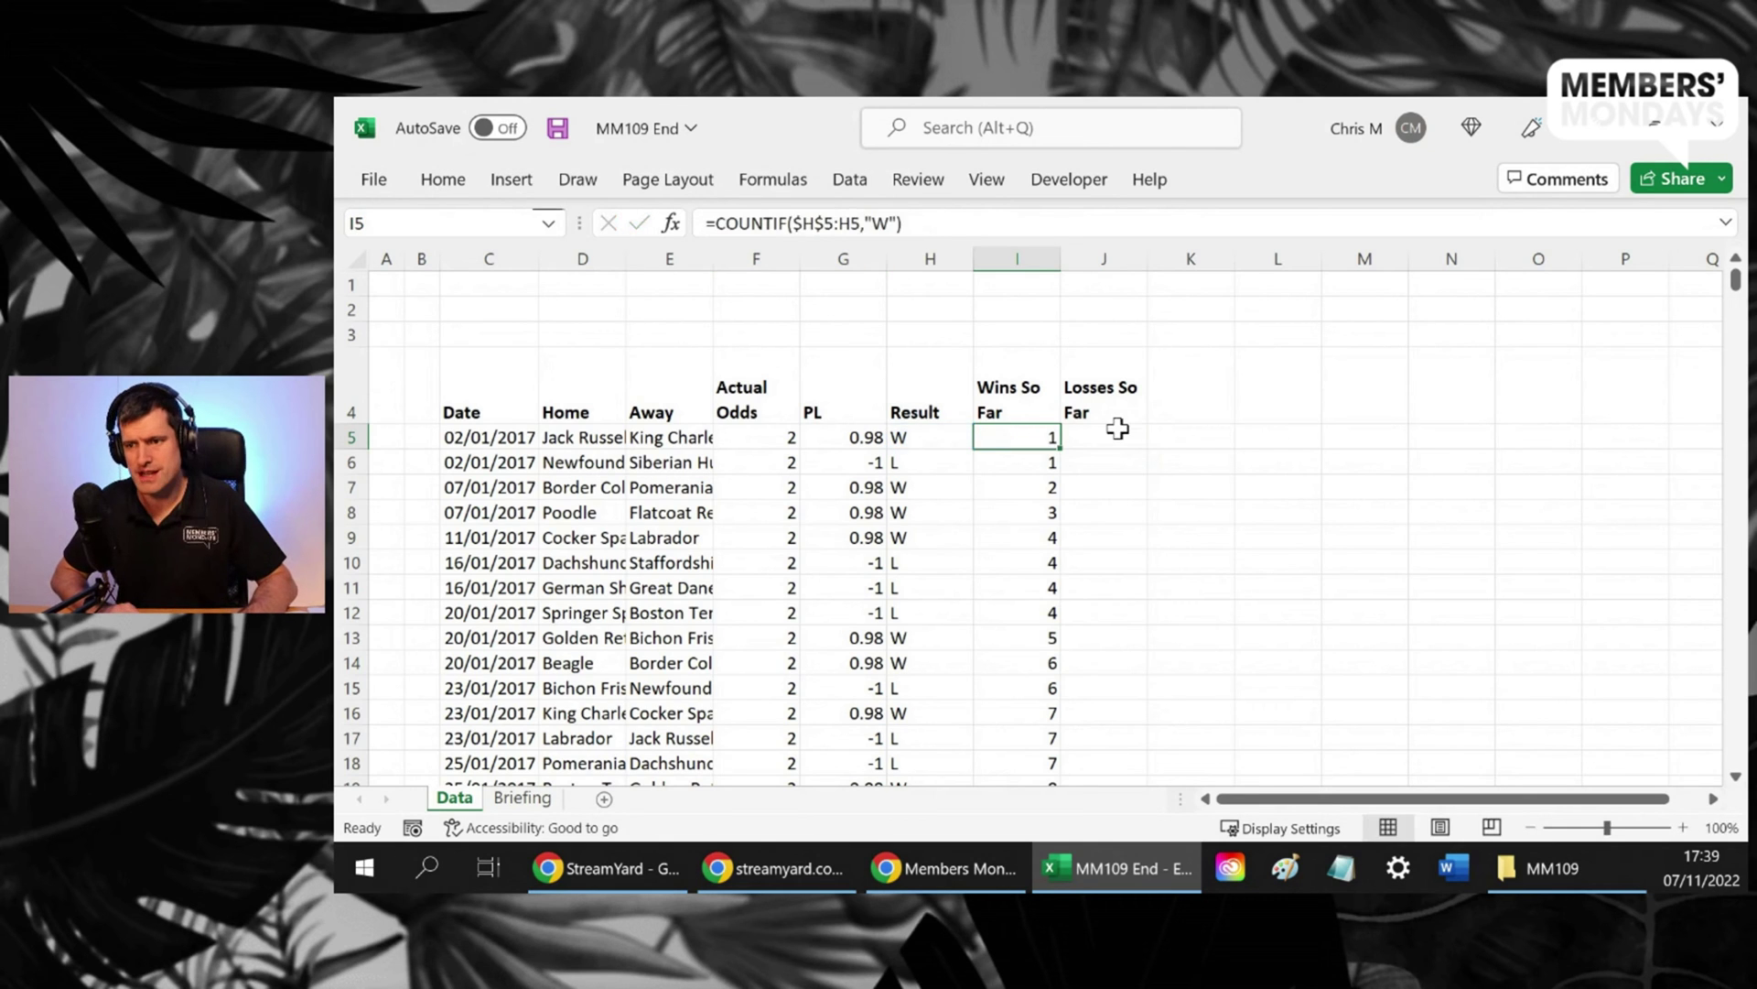
double_click(1120, 436)
key(ctrl+v)
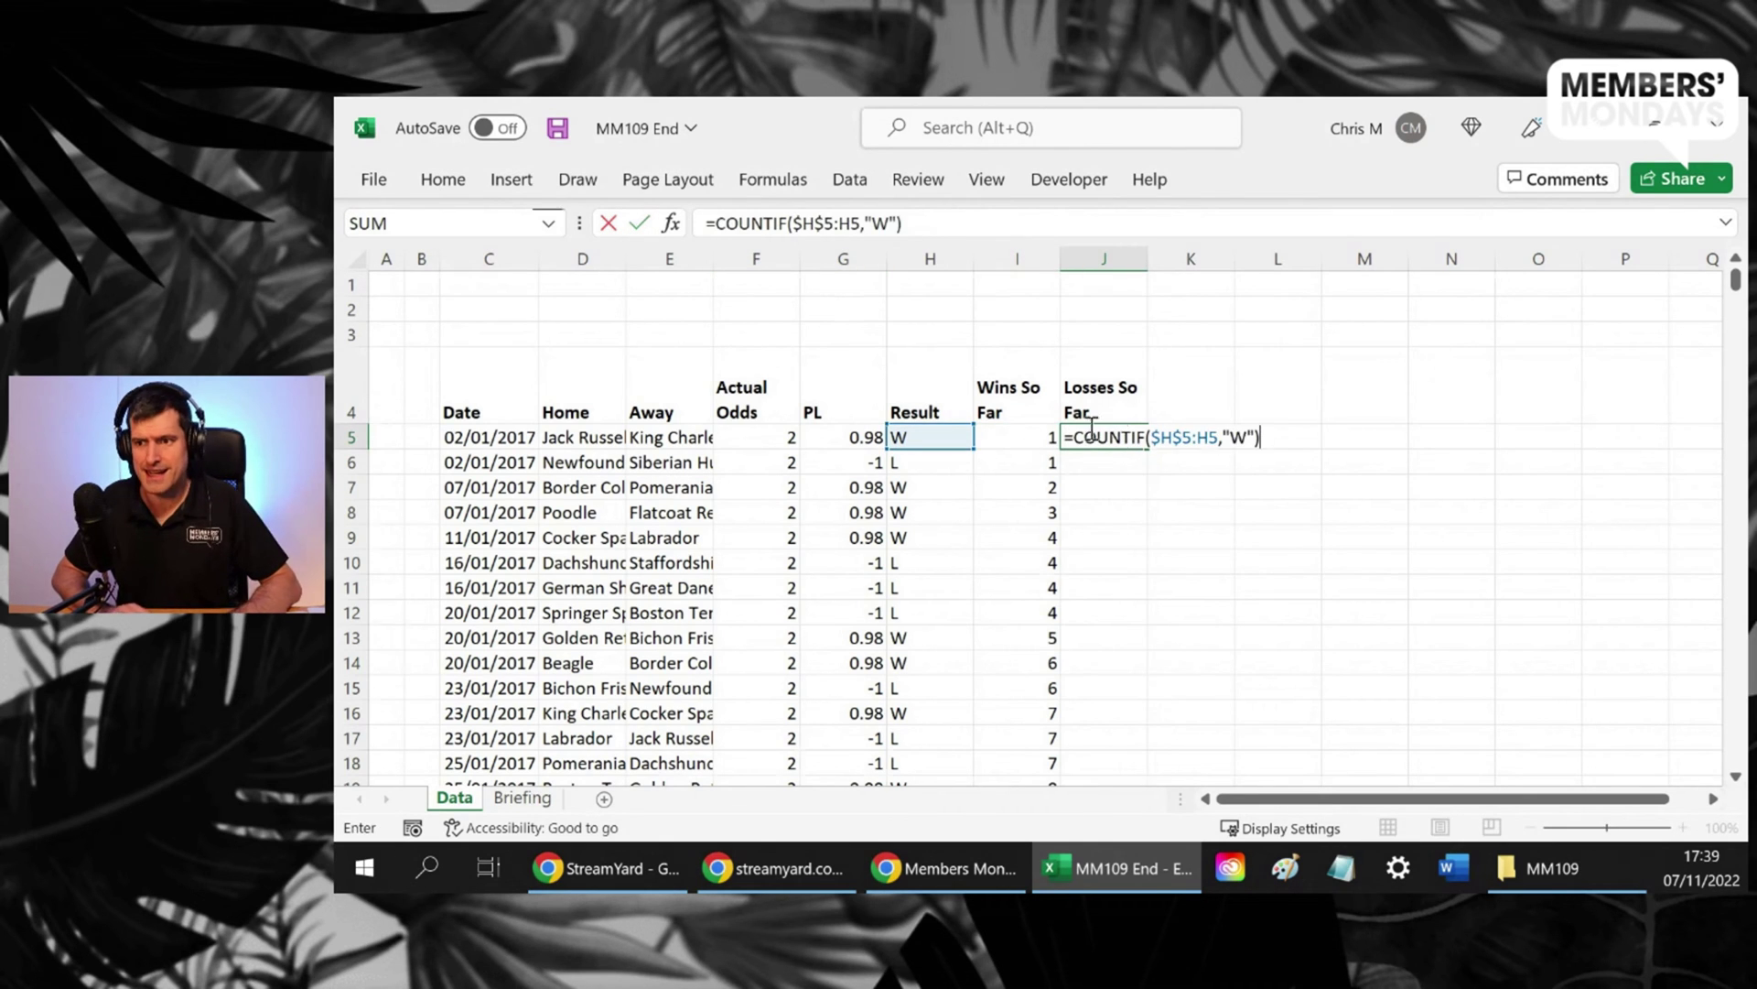
key(F2)
key(Left)
key(Left)
key(BackSpace)
text(L)
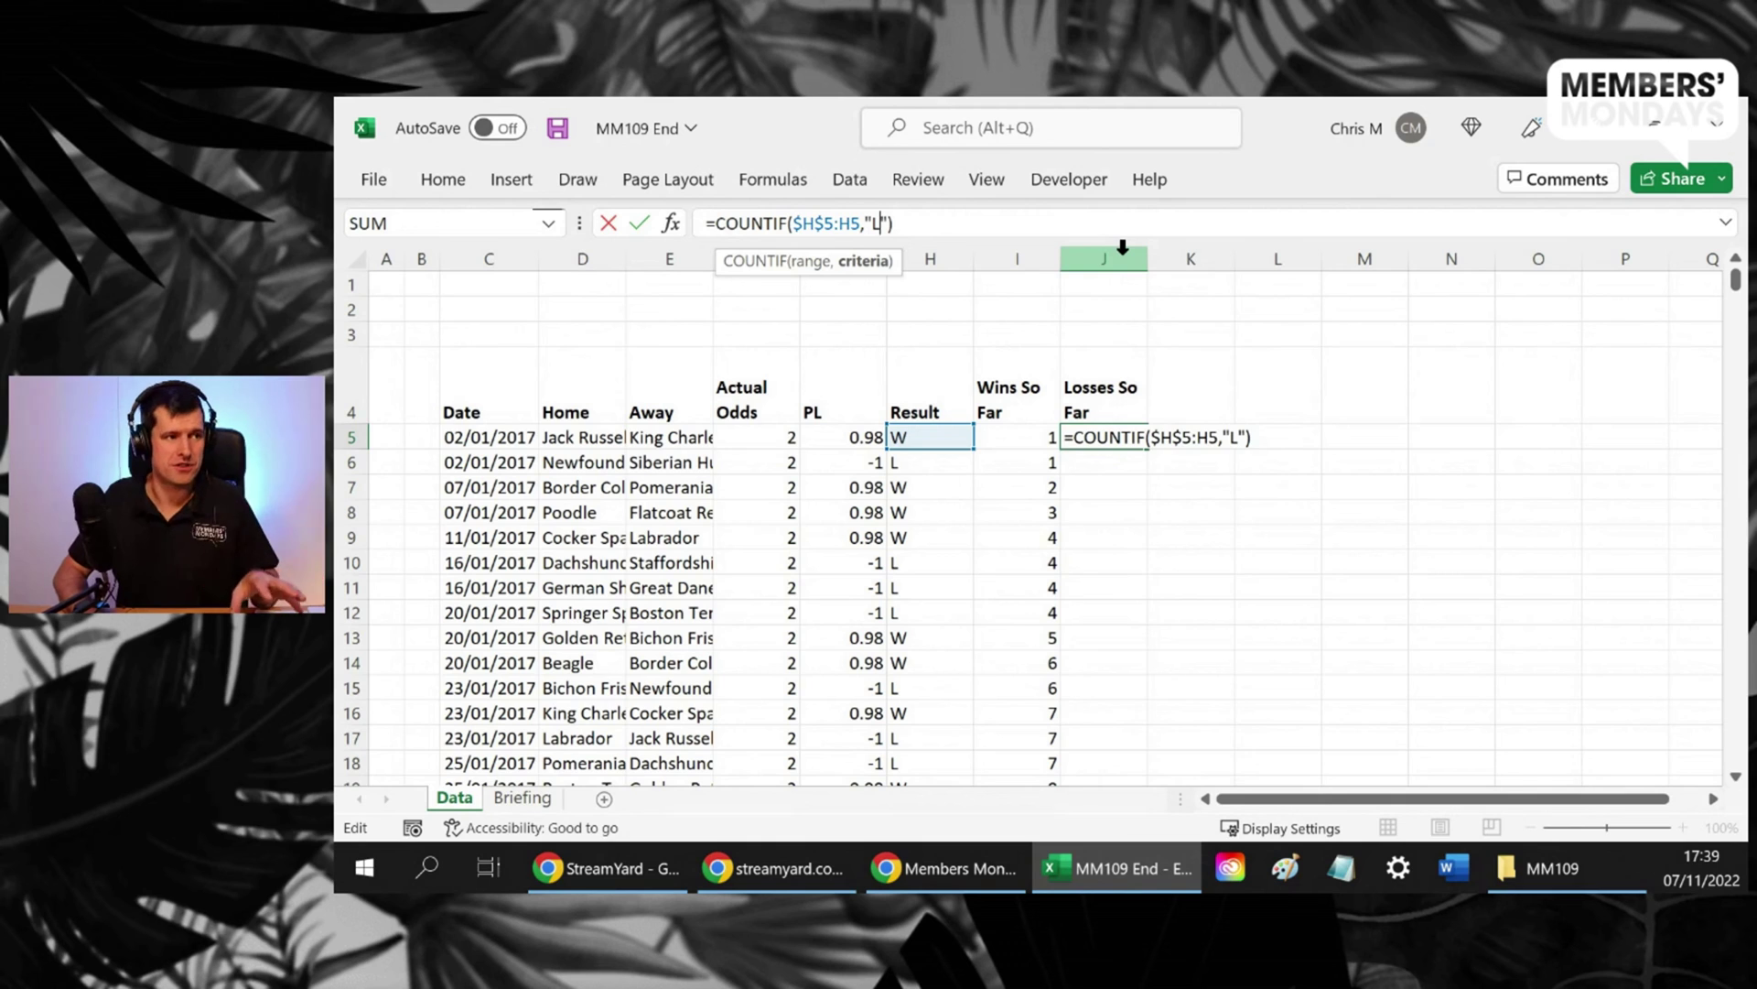
key(Escape)
key(Left)
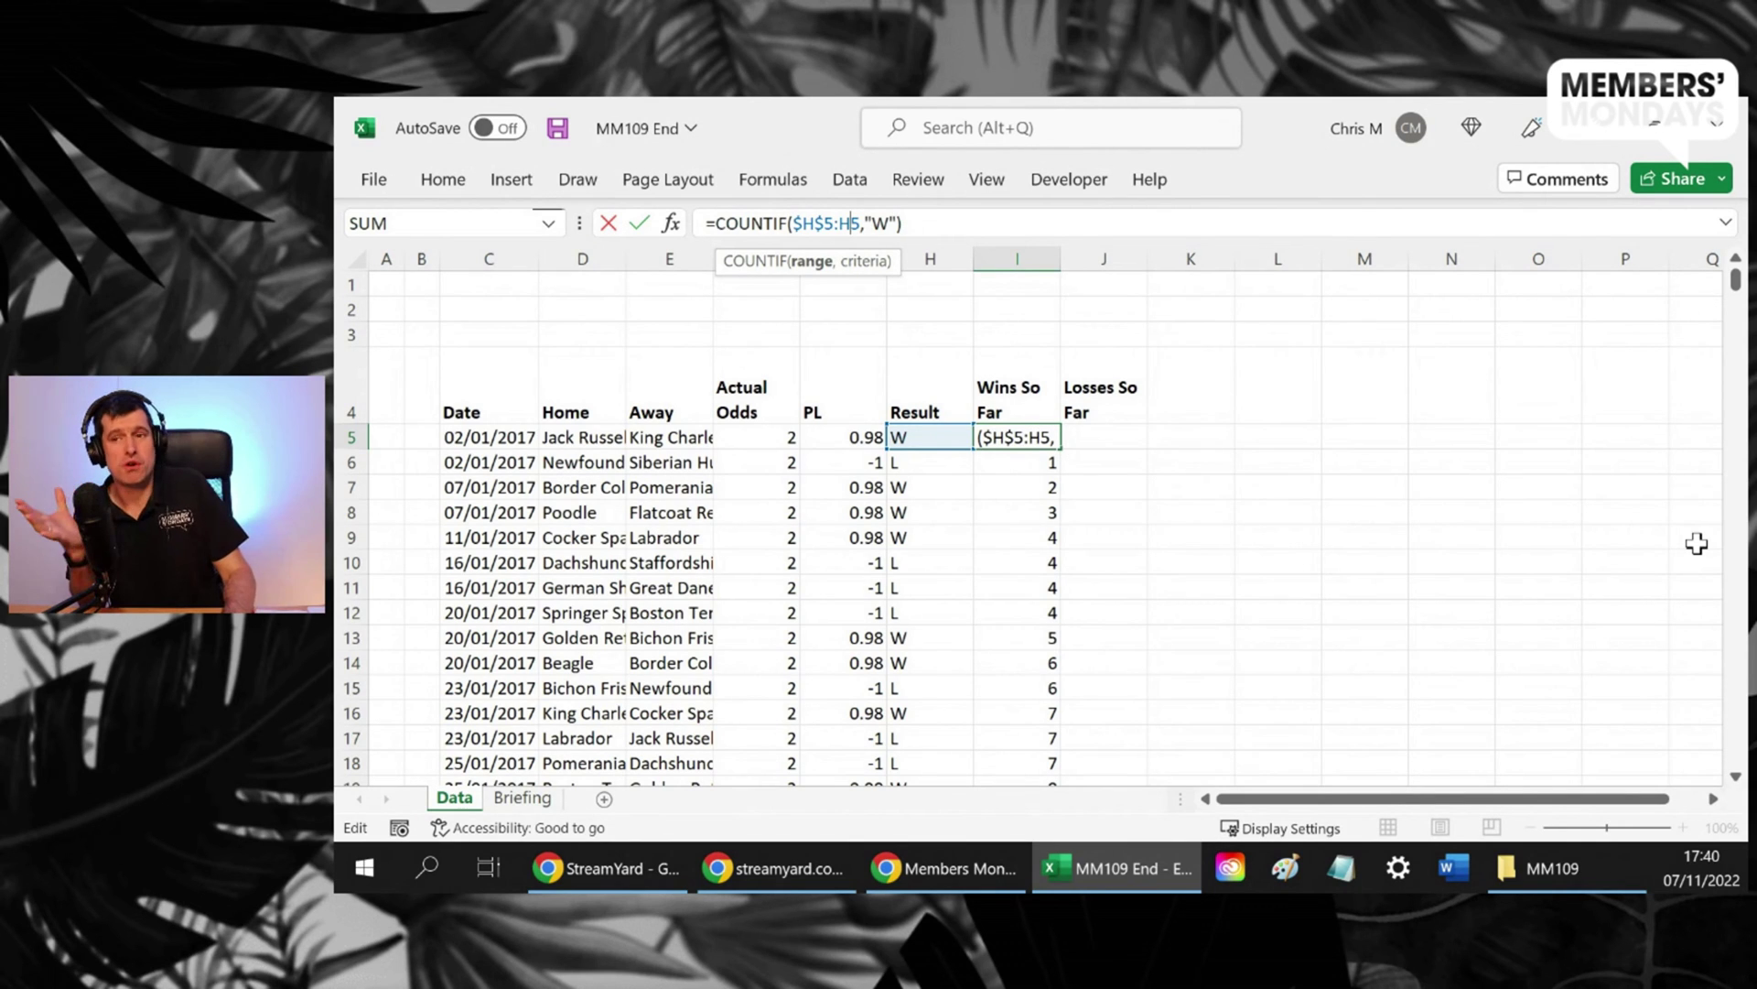
Cycle I5's range end through reference types until it reads $H5, giving =COUNTIF($H$5:$H5,"W")
key(F4)
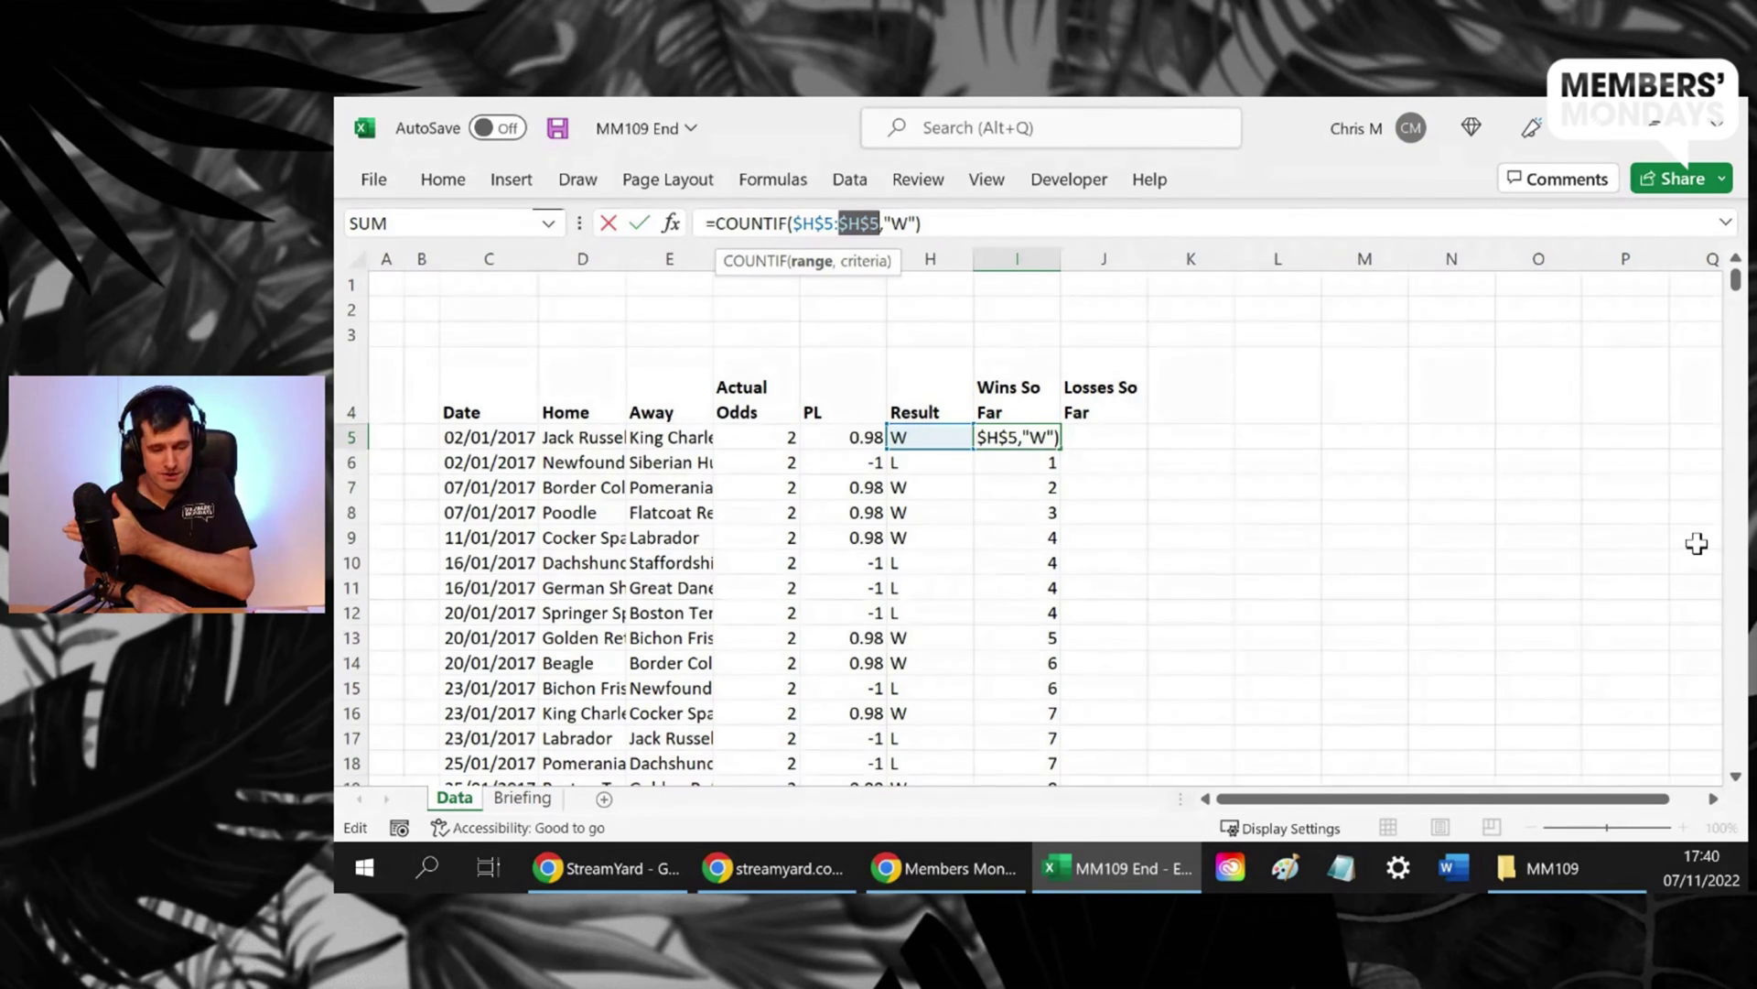
key(F4)
key(F4)
key(F4)
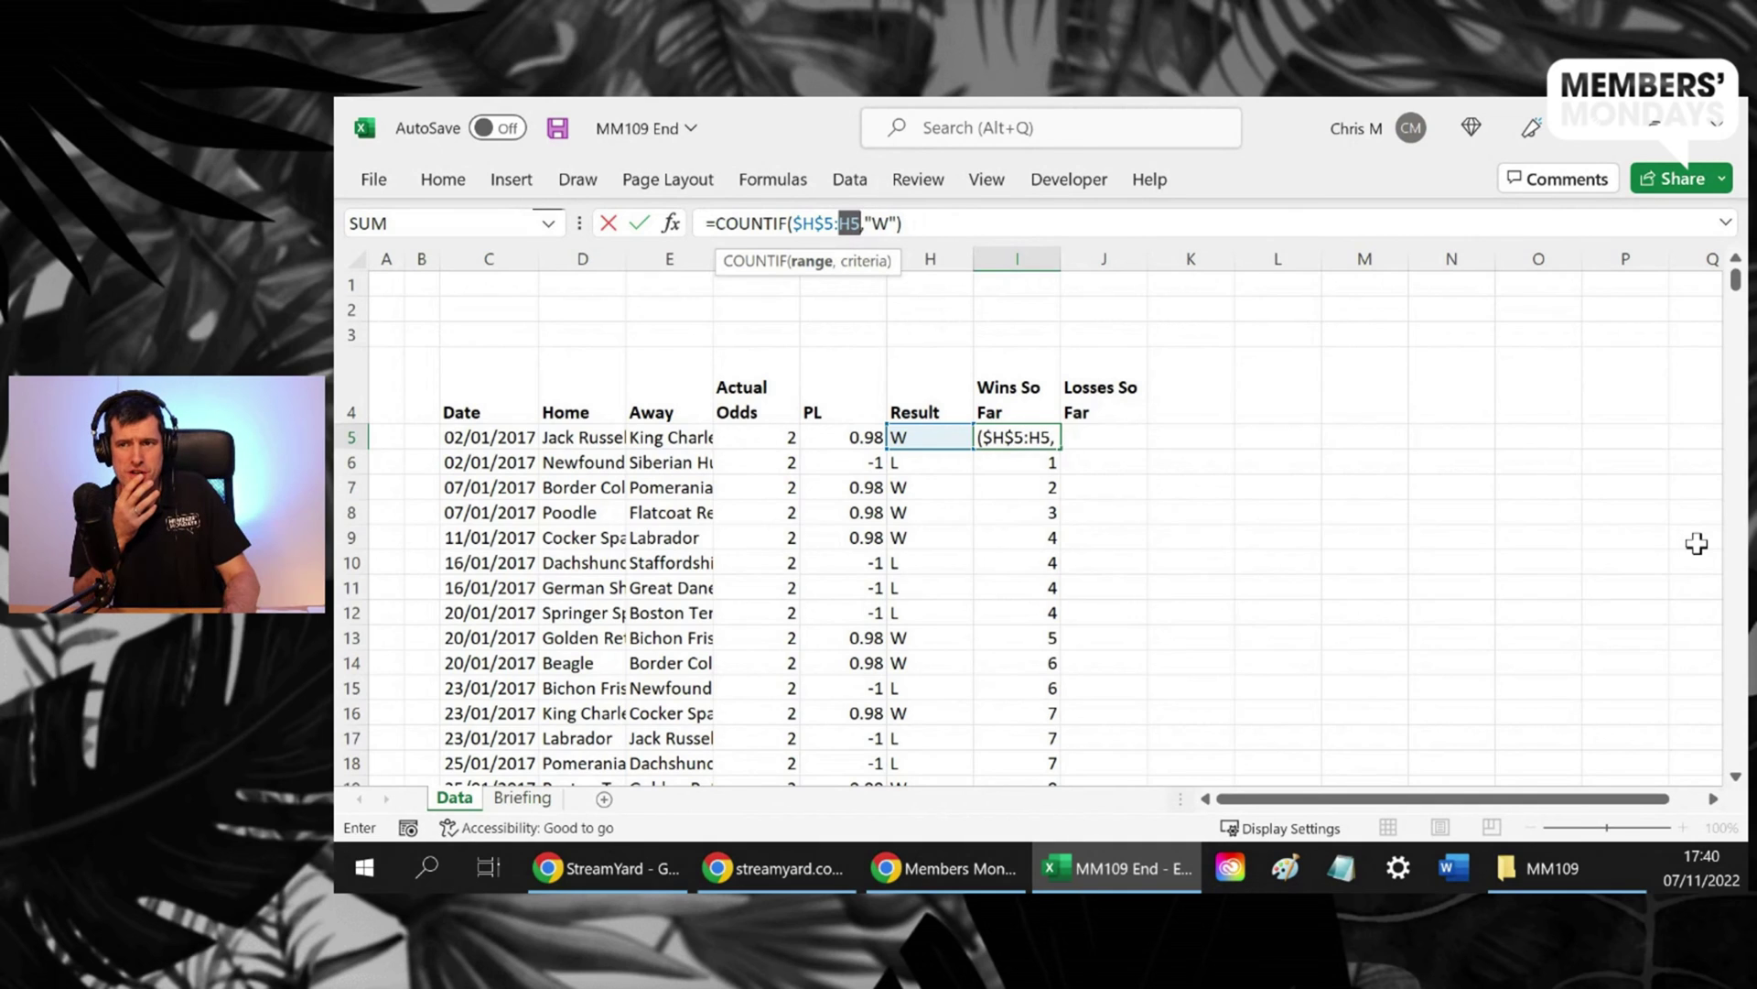
key(F4)
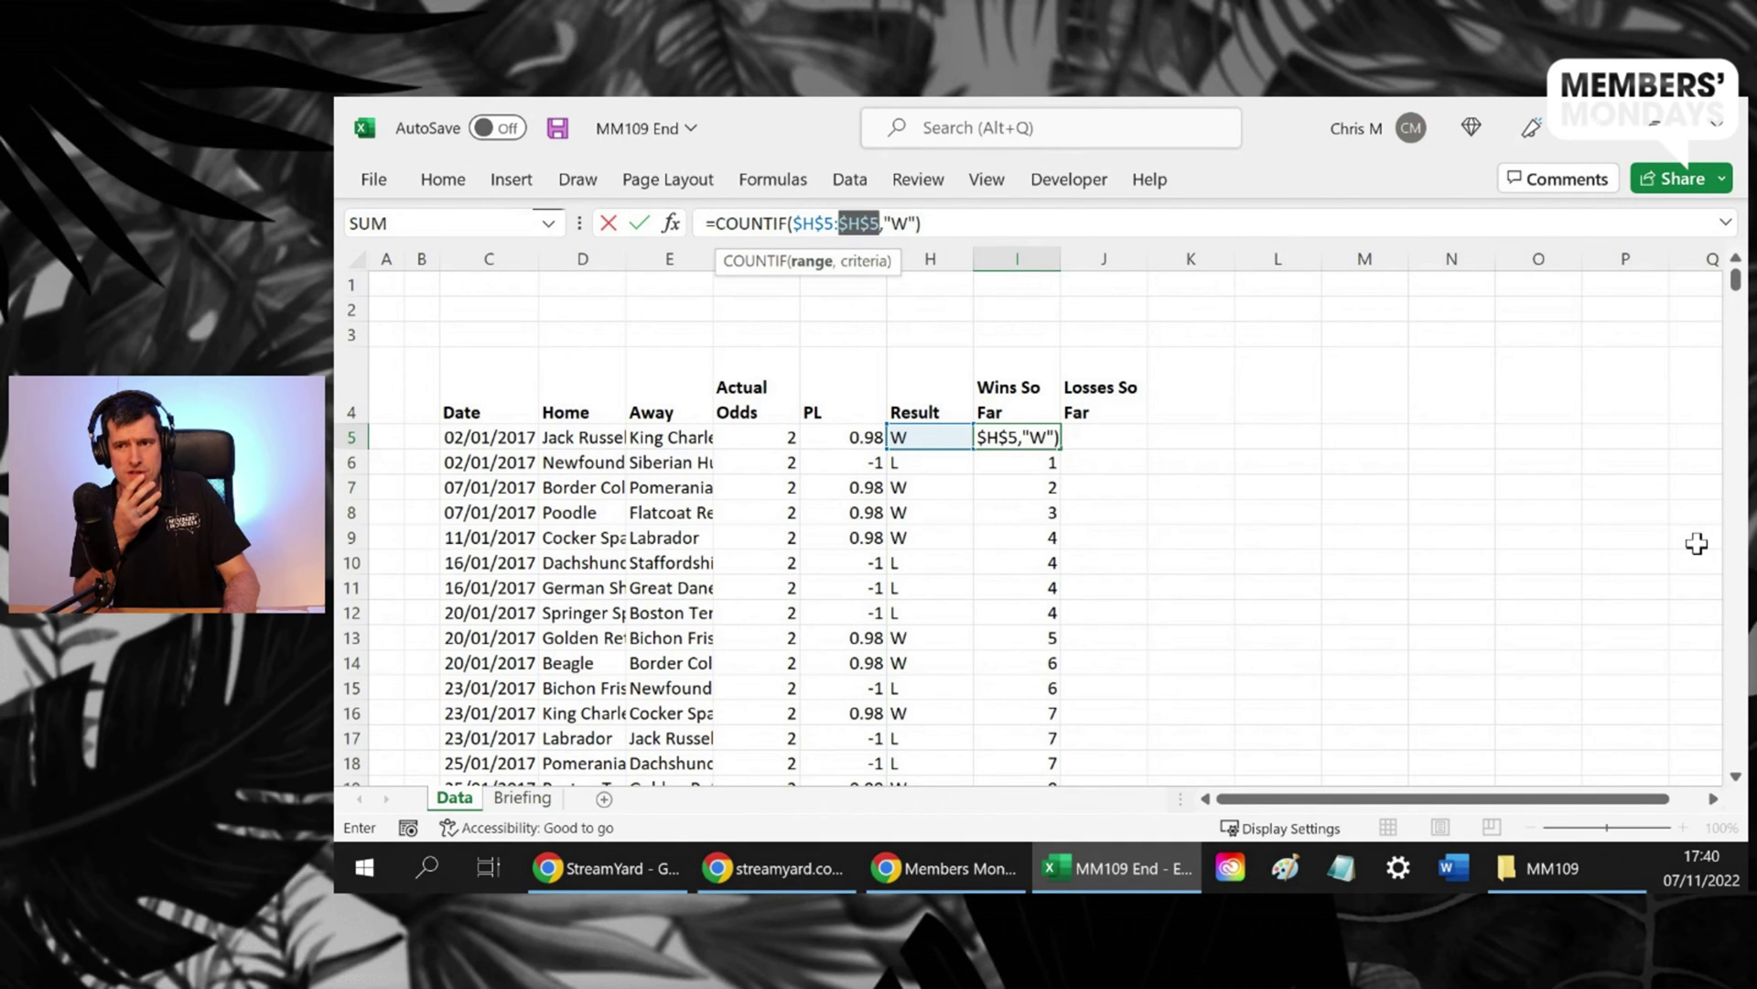
key(F4)
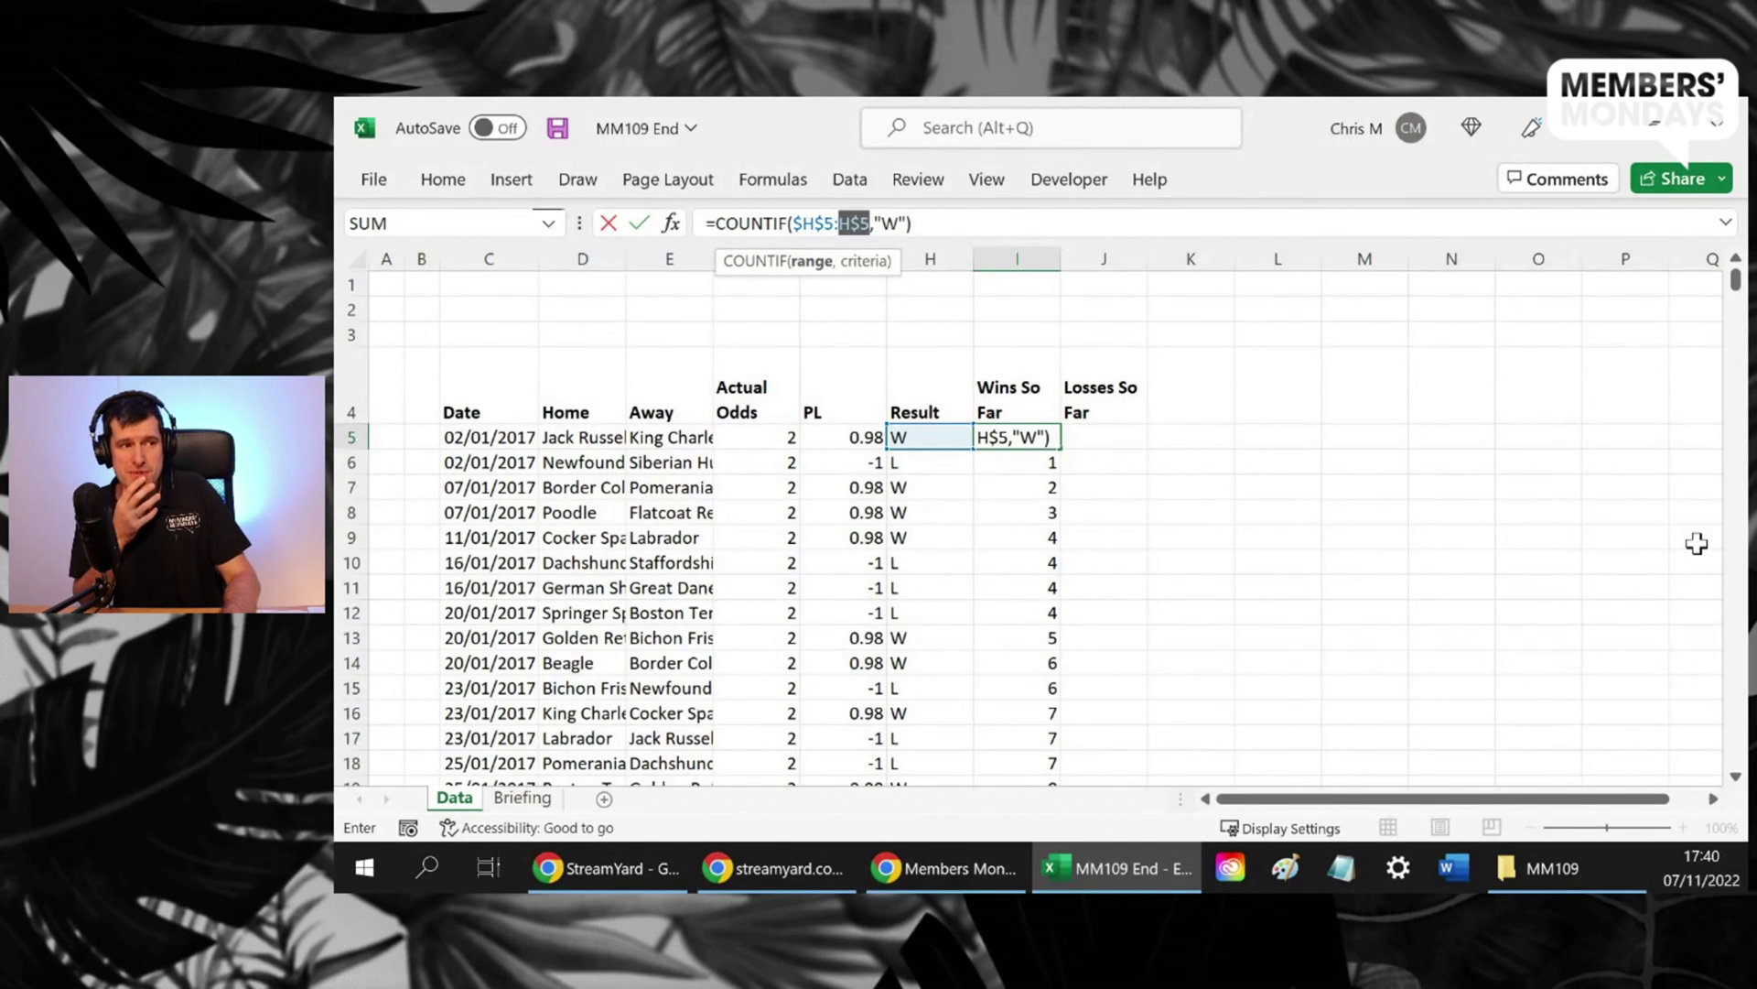
key(F4)
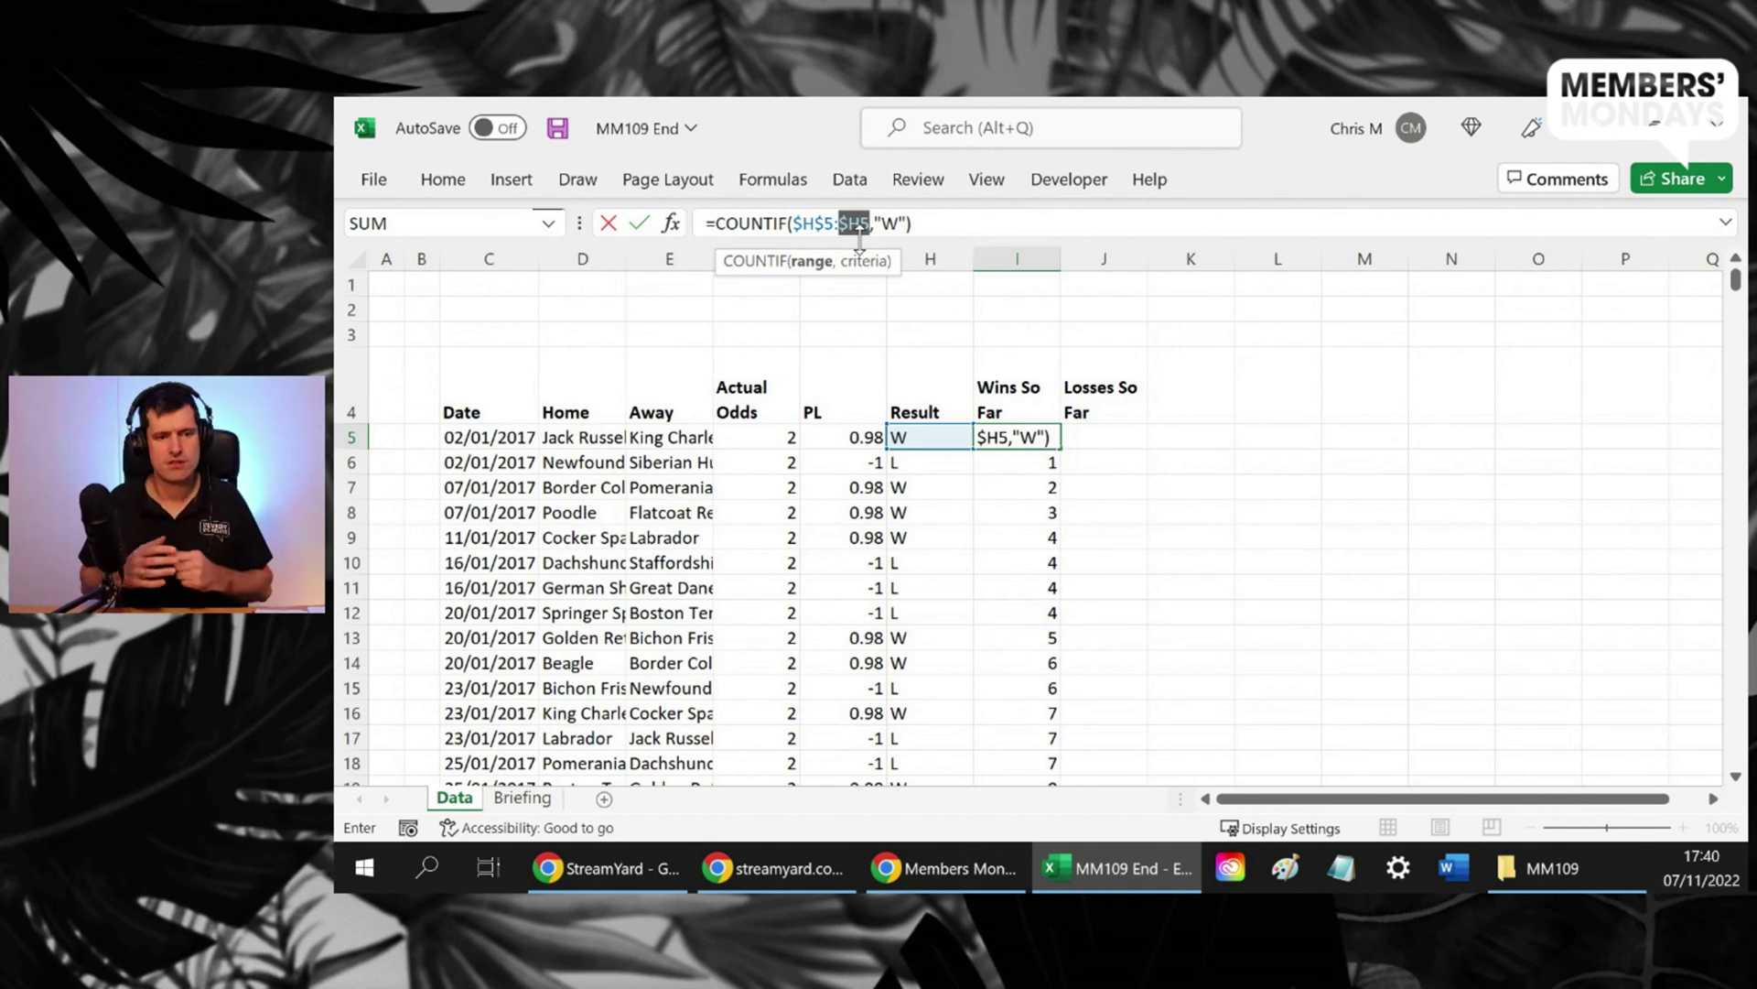
Commit I5's =COUNTIF($H$5:$H5,"W") and check the running wins down column I
key(Return)
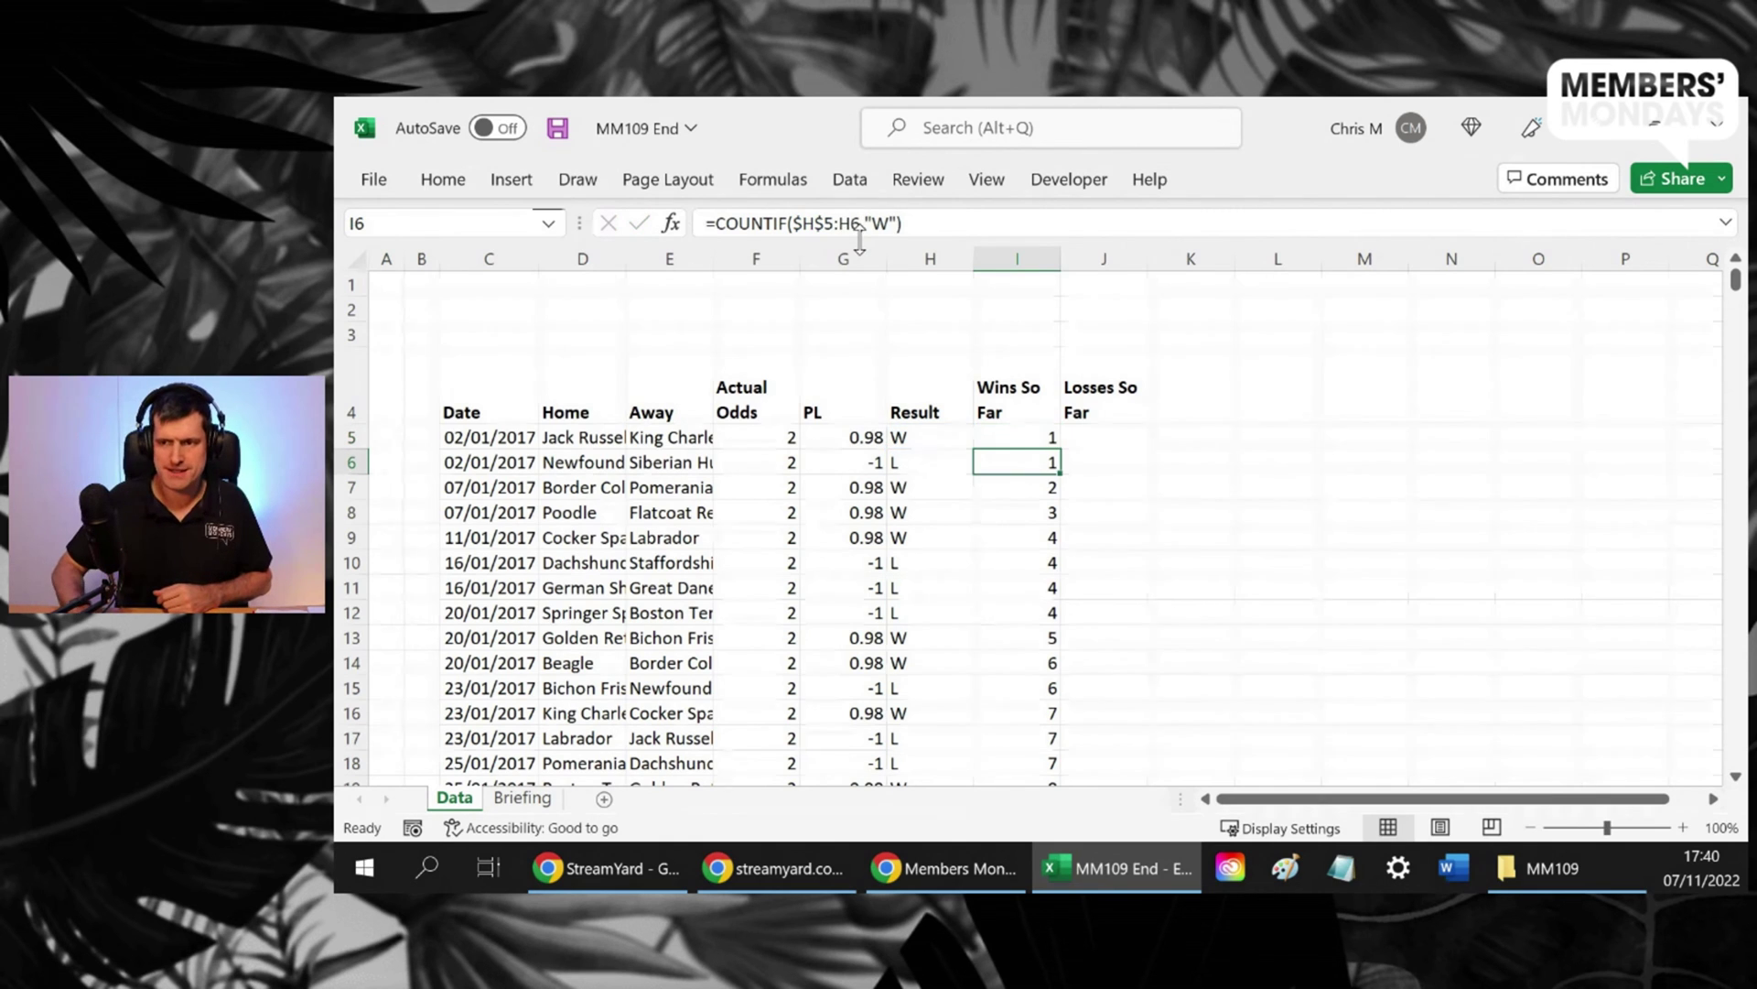
key(Up)
key(Down)
key(Down)
key(Down)
key(Down)
key(Down)
key(Down)
key(Down)
key(Down)
key(Down)
key(Down)
key(Down)
key(Down)
key(Down)
key(Down)
key(Down)
key(Down)
key(Down)
key(Down)
key(Down)
key(Down)
key(Down)
key(Down)
key(Down)
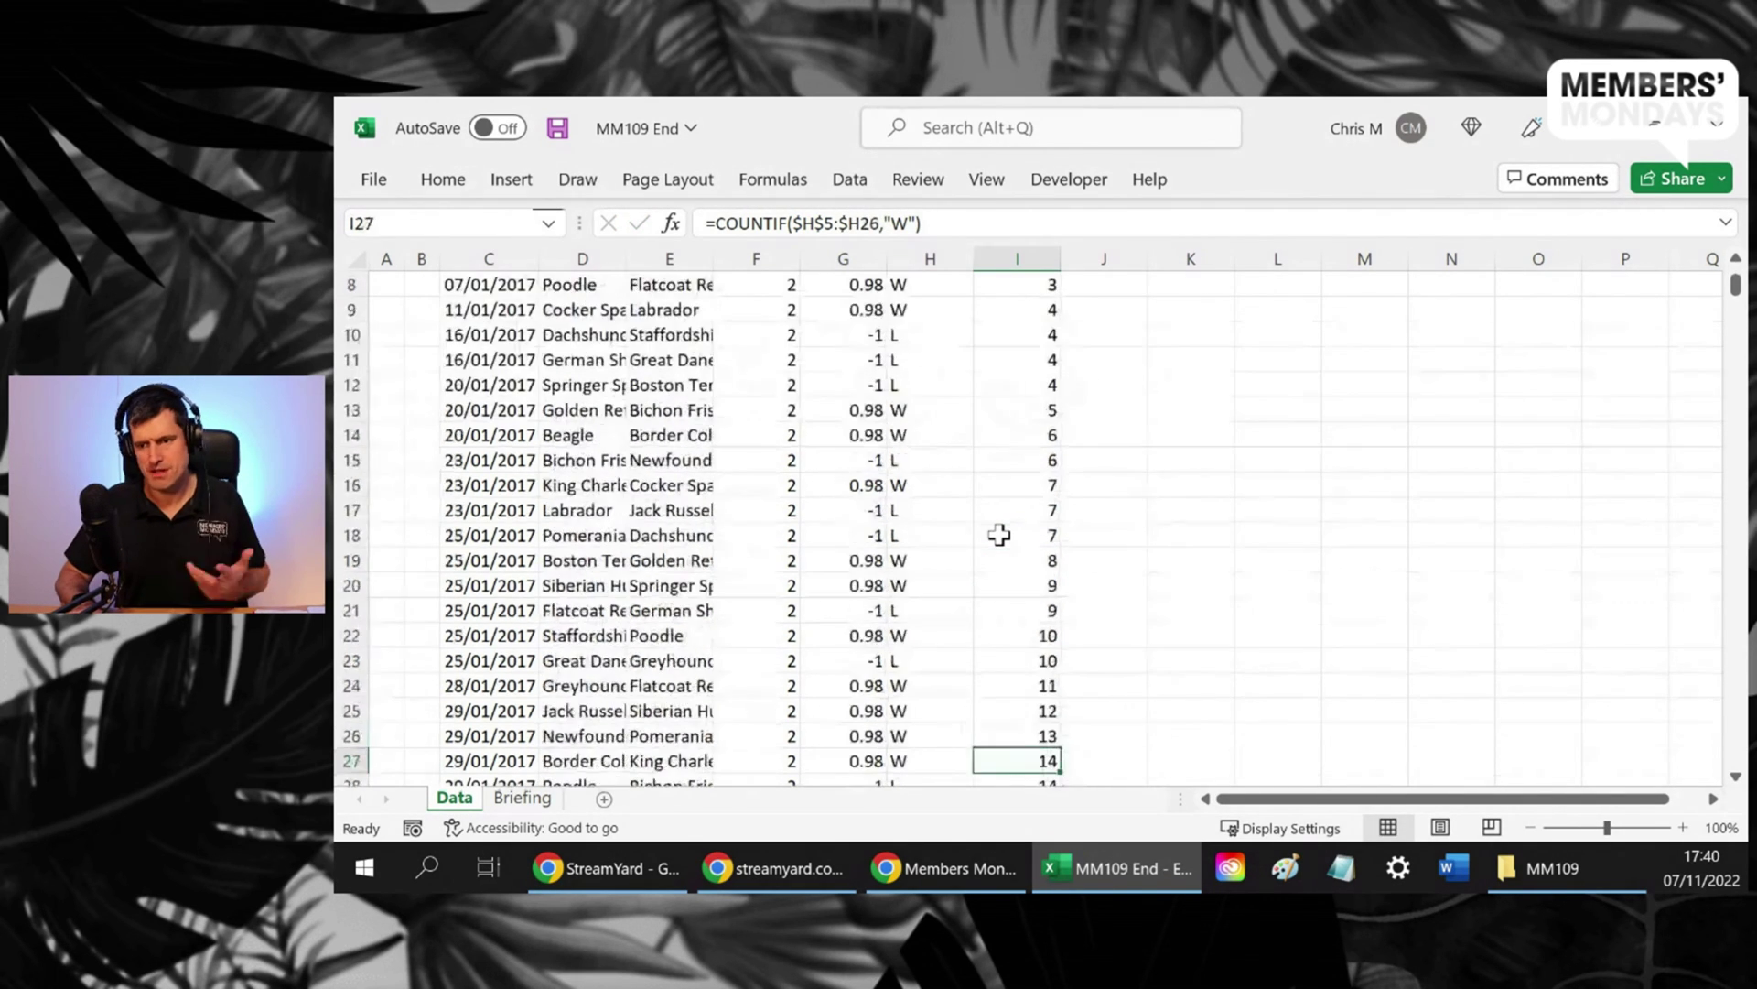
key(ctrl+Up)
key(Down)
Undo the trial copy of the wins formula into J5 and return to cell I3
key(shift+Right)
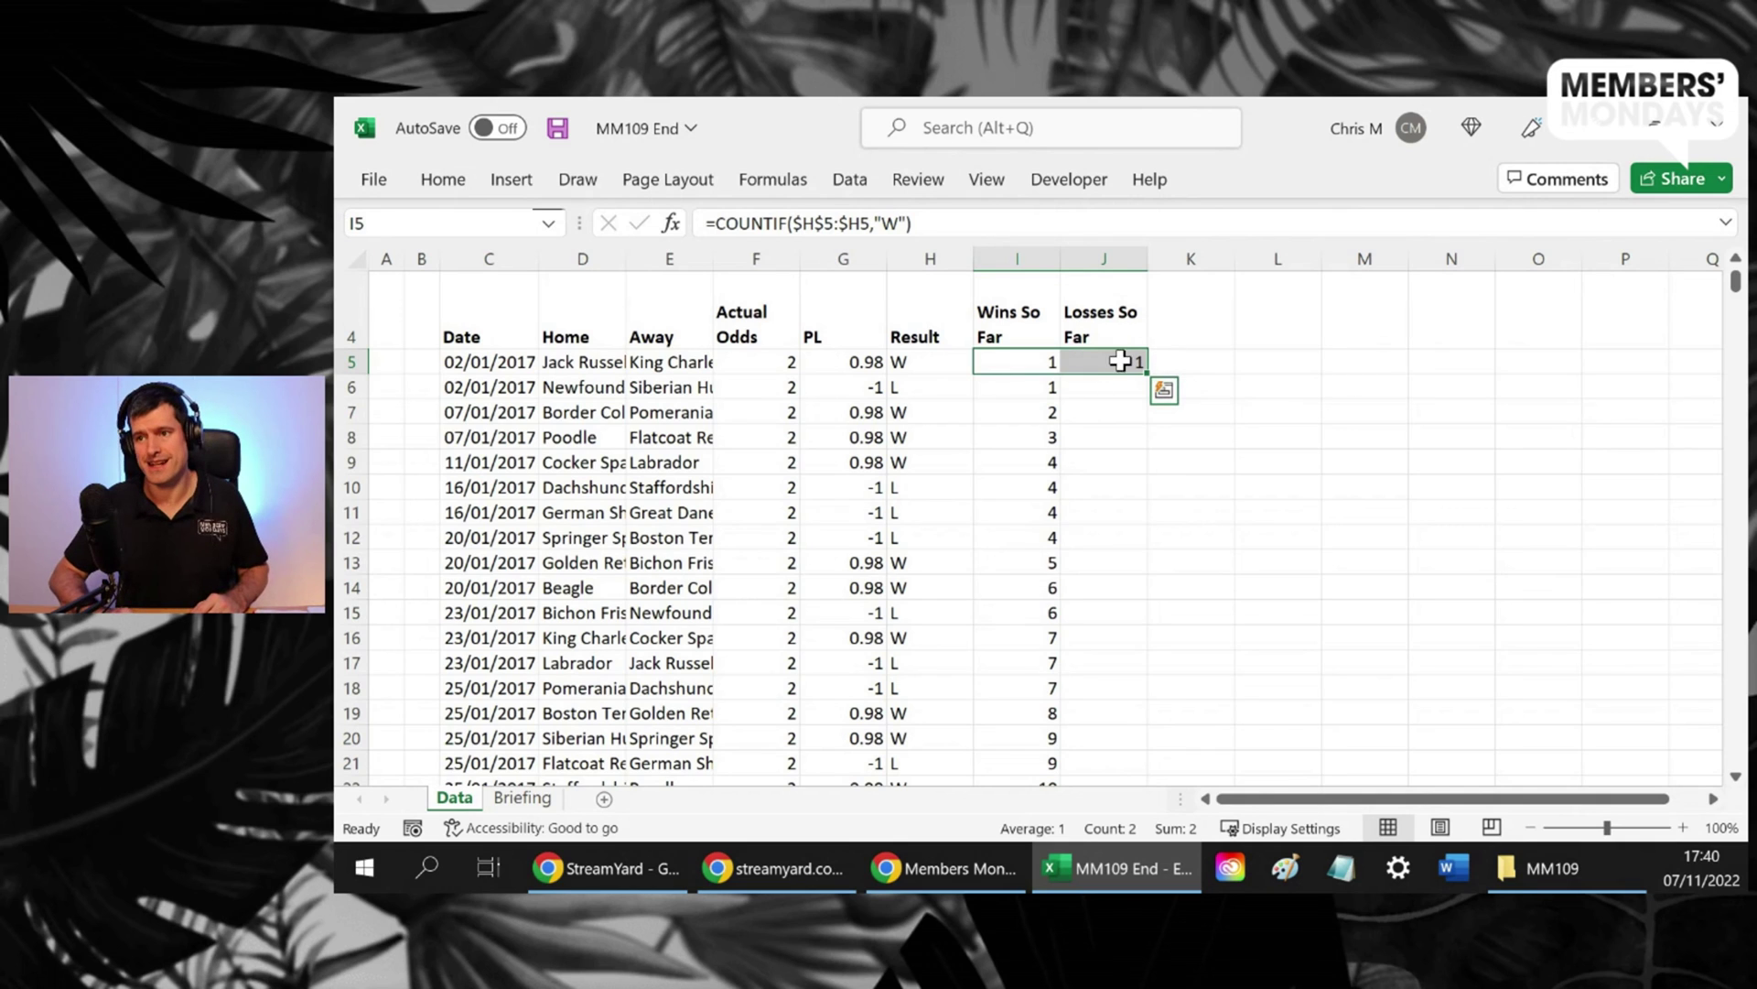
key(ctrl+z)
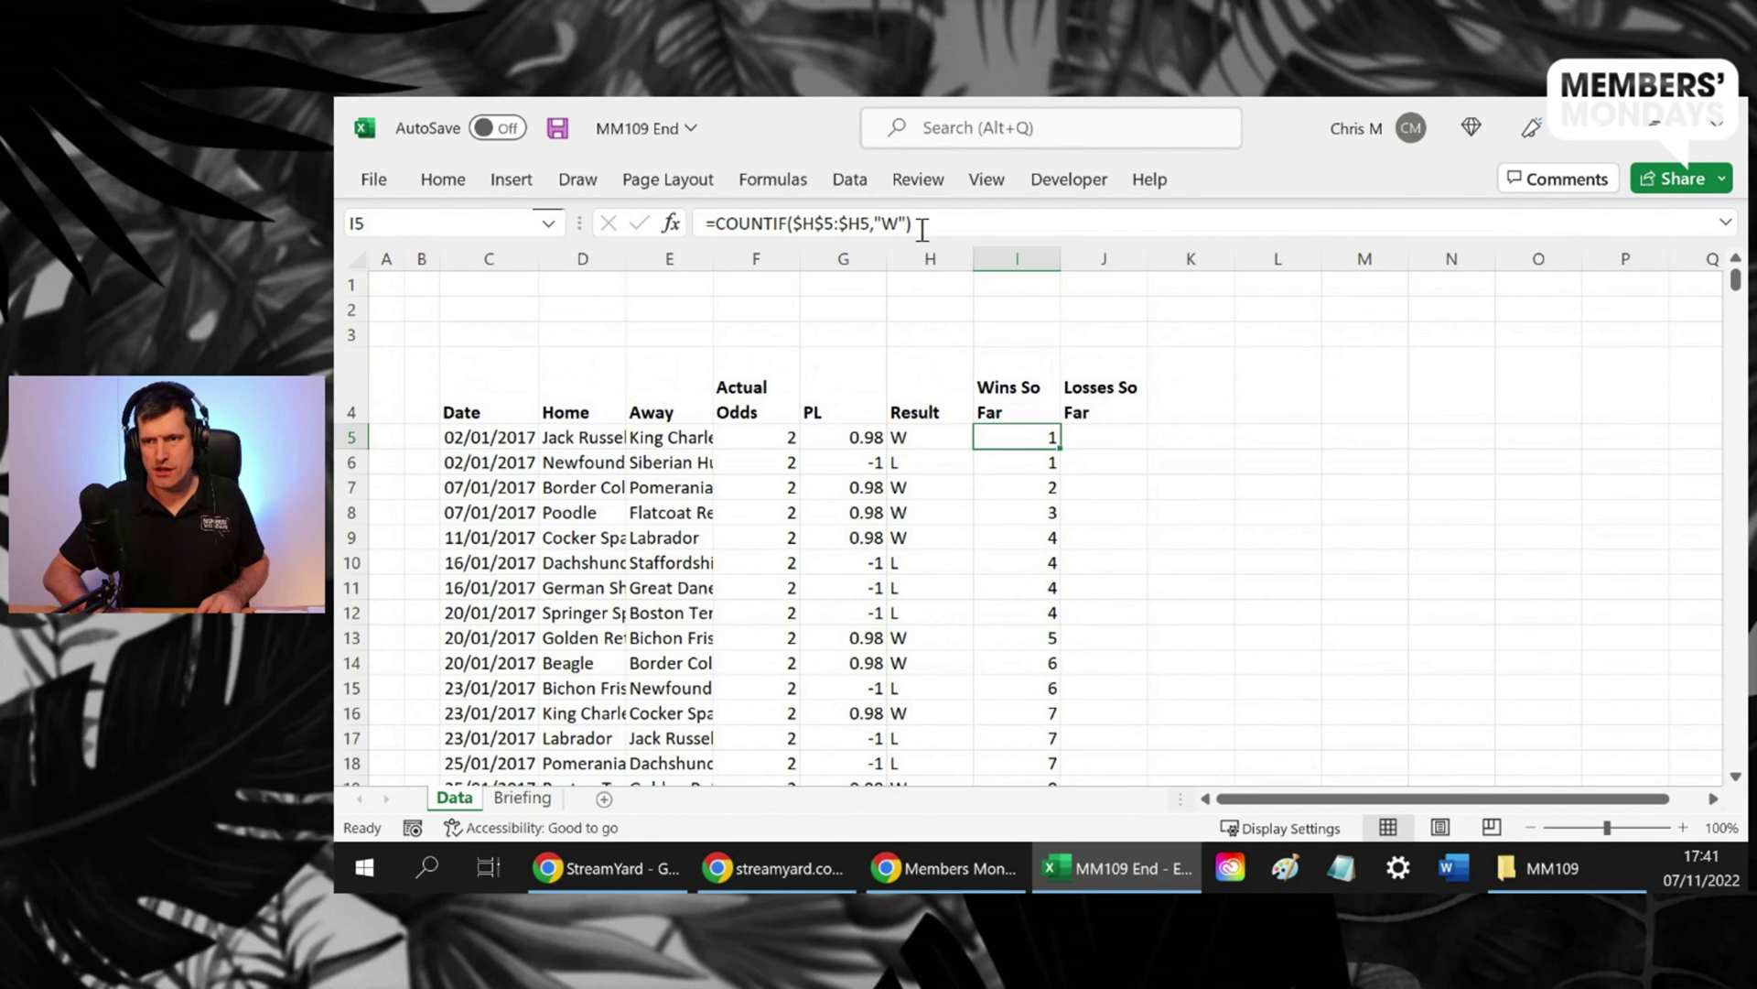
scroll(1027, 327, up, 1)
click(1024, 334)
key(Down)
key(Down)
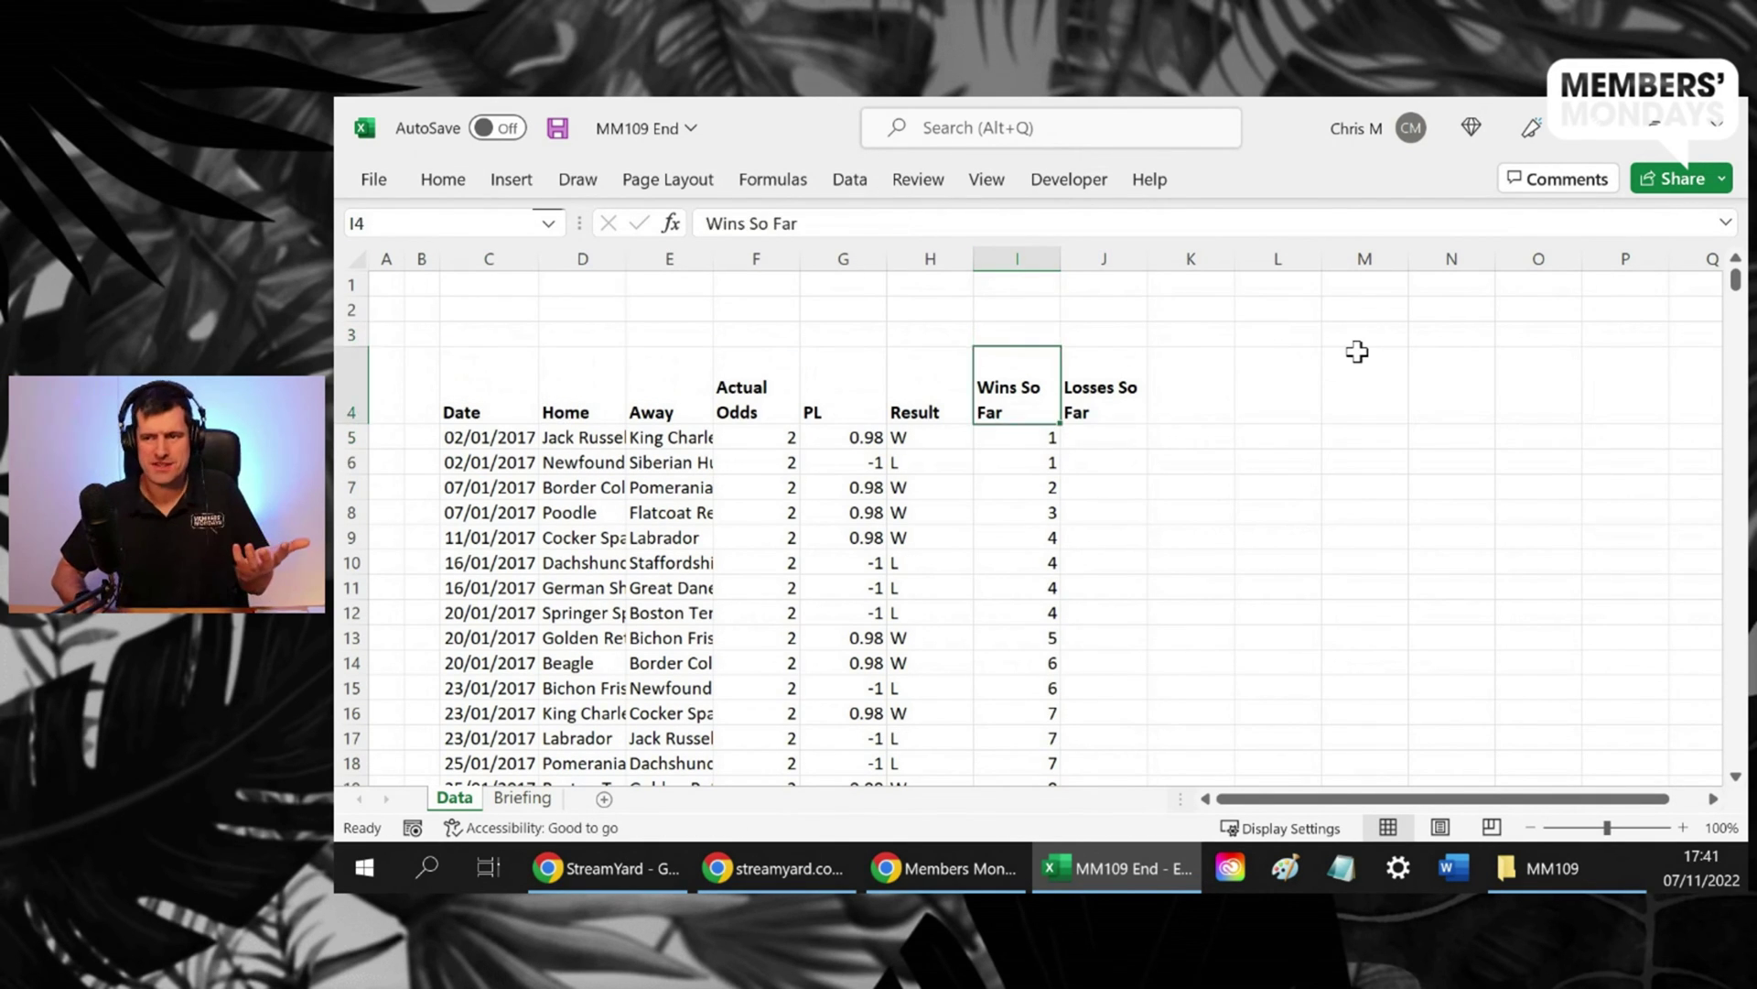
key(Up)
key(Up)
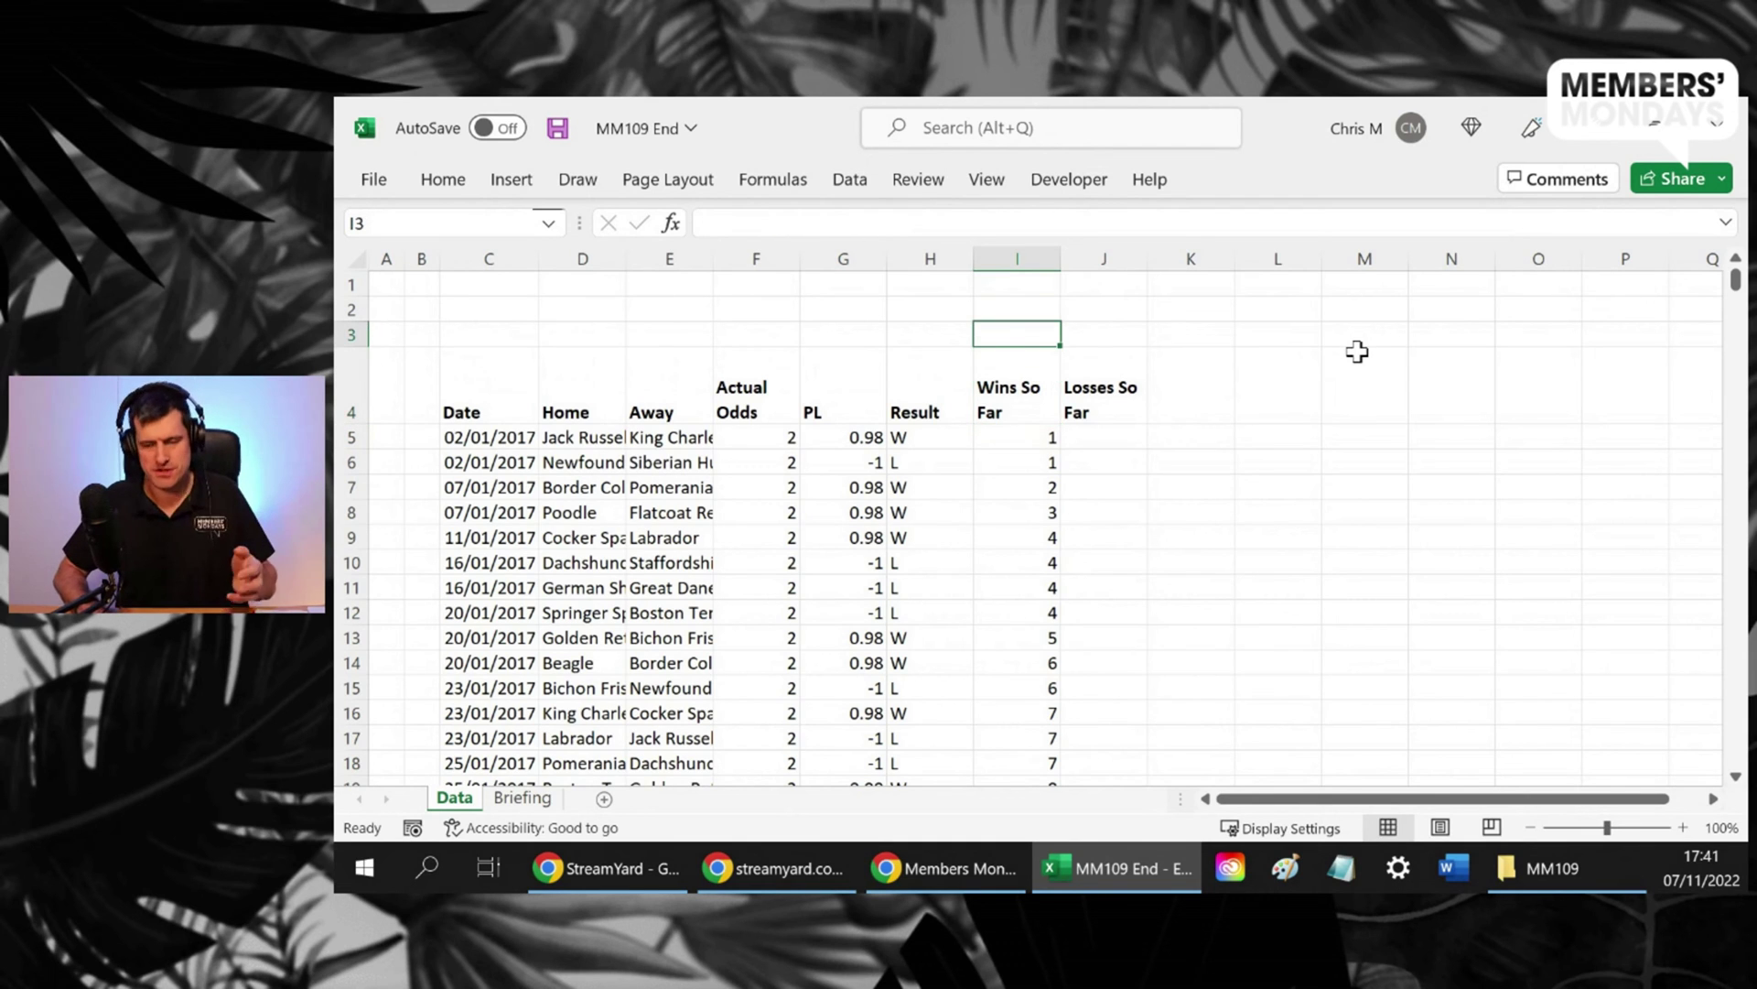
Enter W in I3 and L in J3 as criterion labels
text(W)
key(Tab)
text(L)
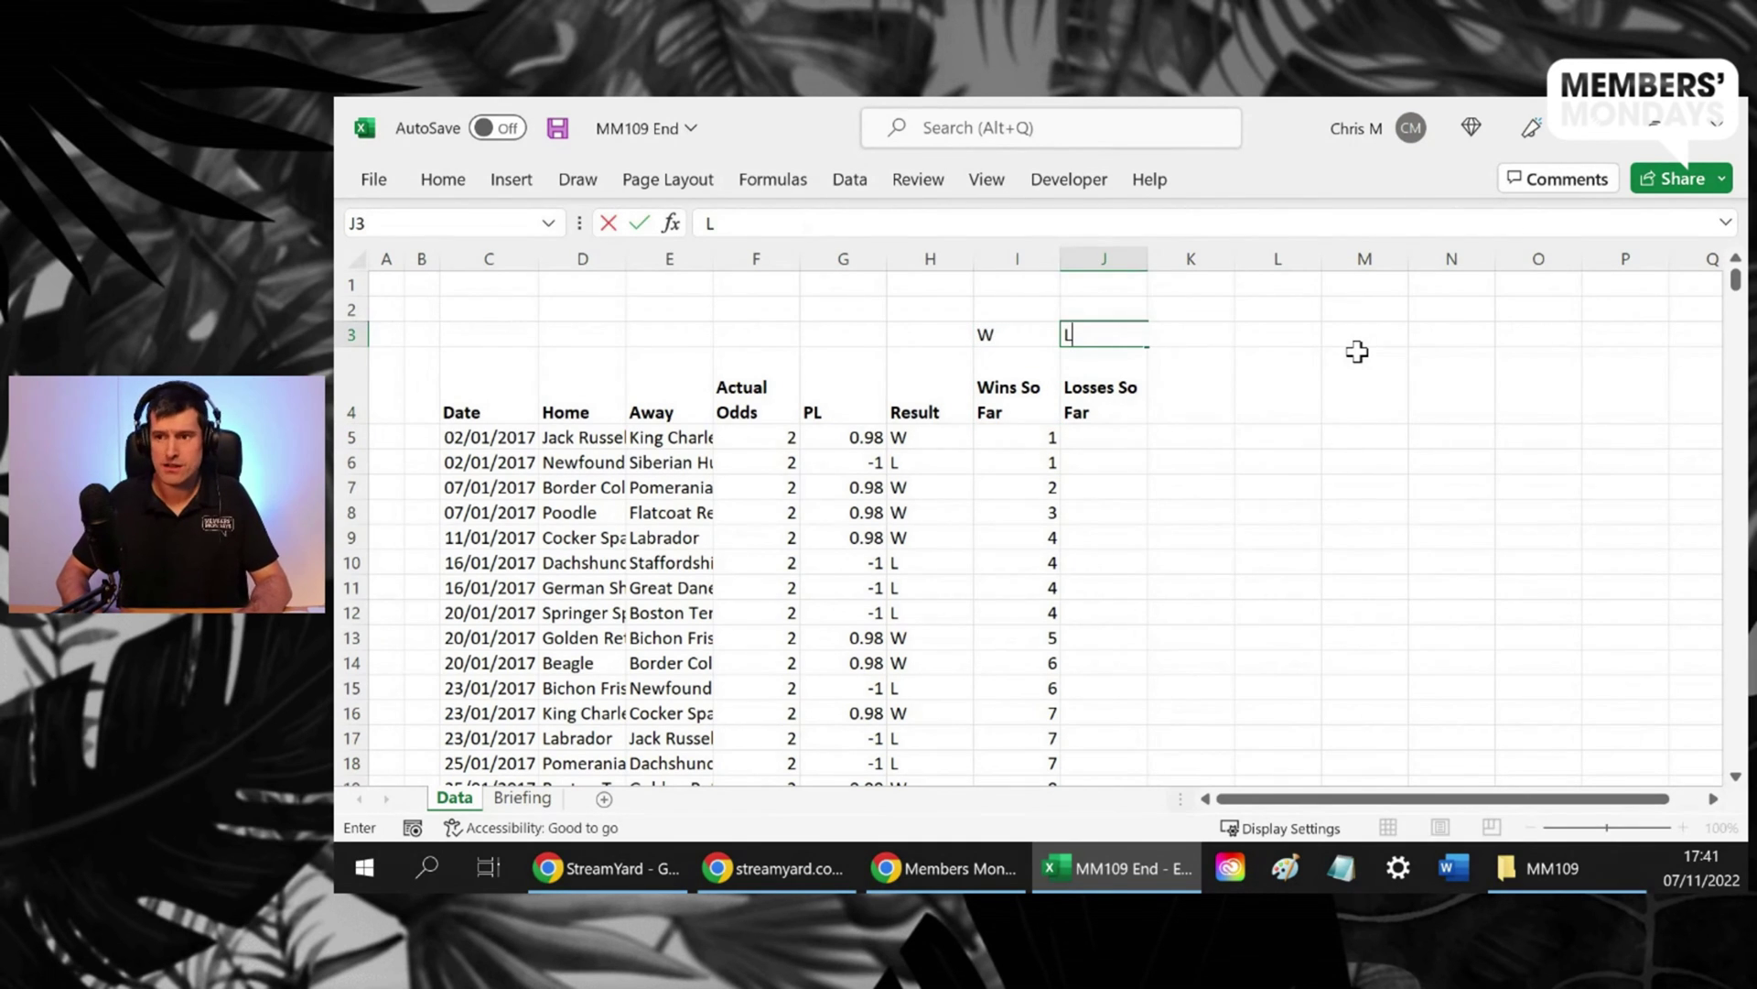
key(Return)
key(Down)
Replace I5's hard-coded "W" criterion with the mixed reference I$3
key(F2)
click(1174, 436)
key(BackSpace)
key(BackSpace)
key(BackSpace)
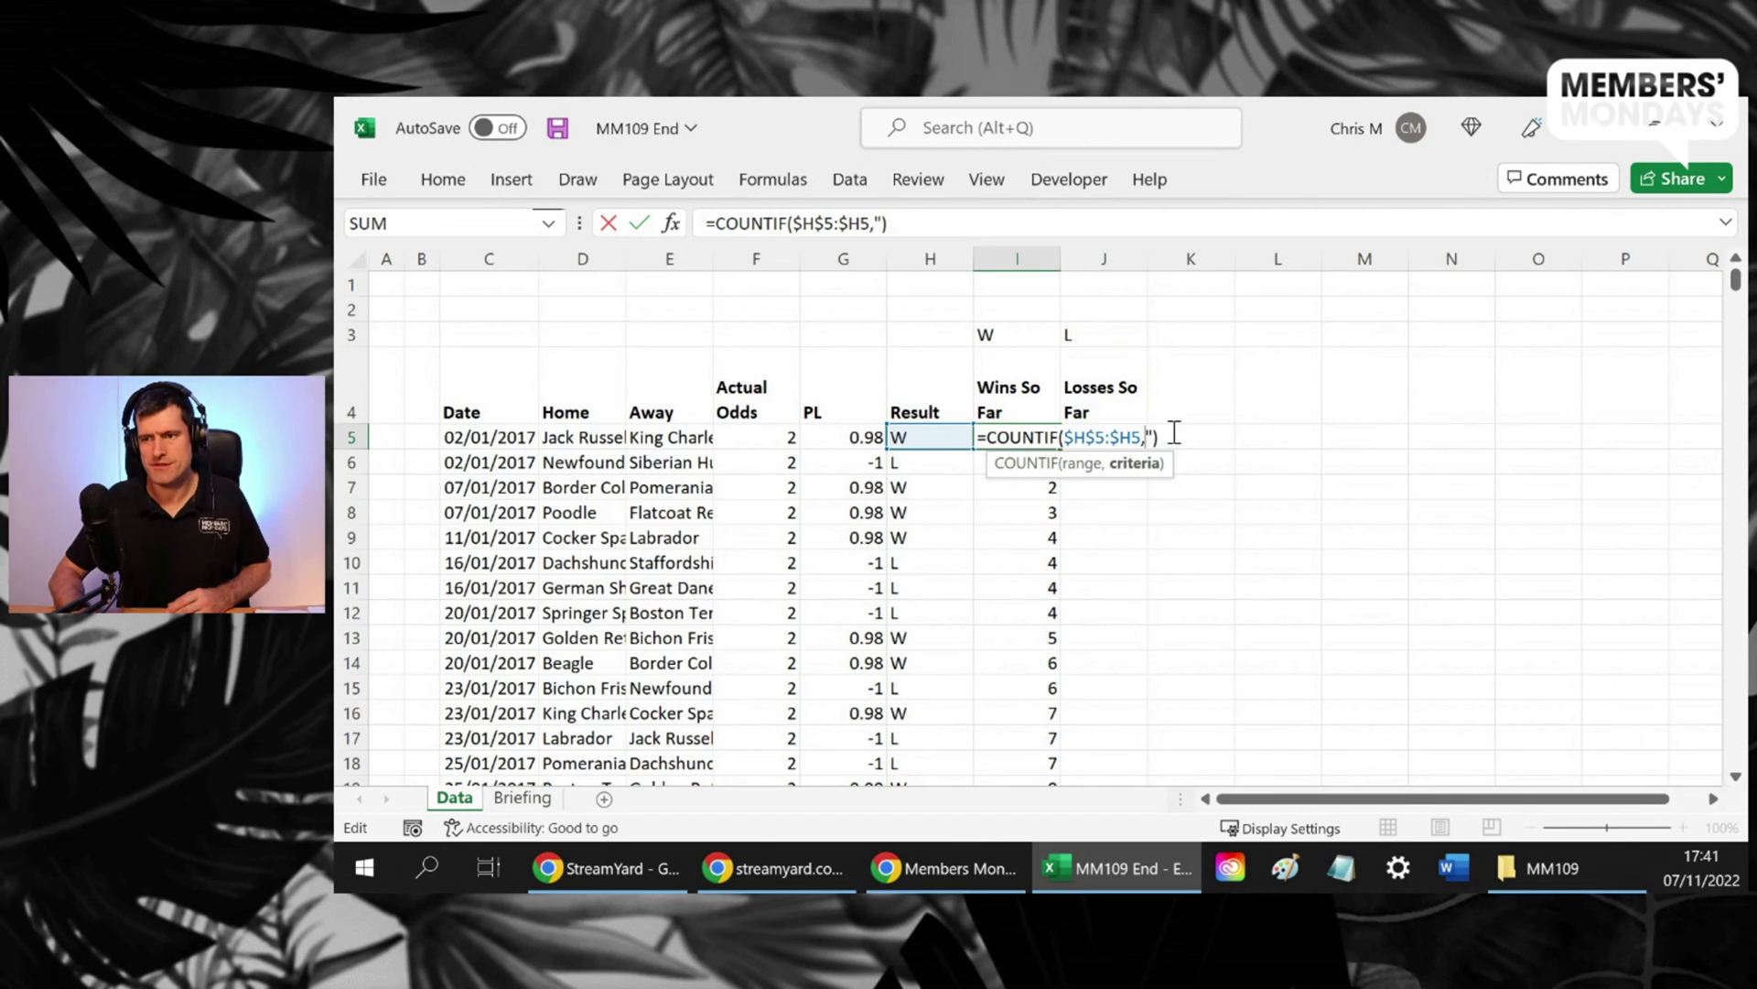
click(991, 331)
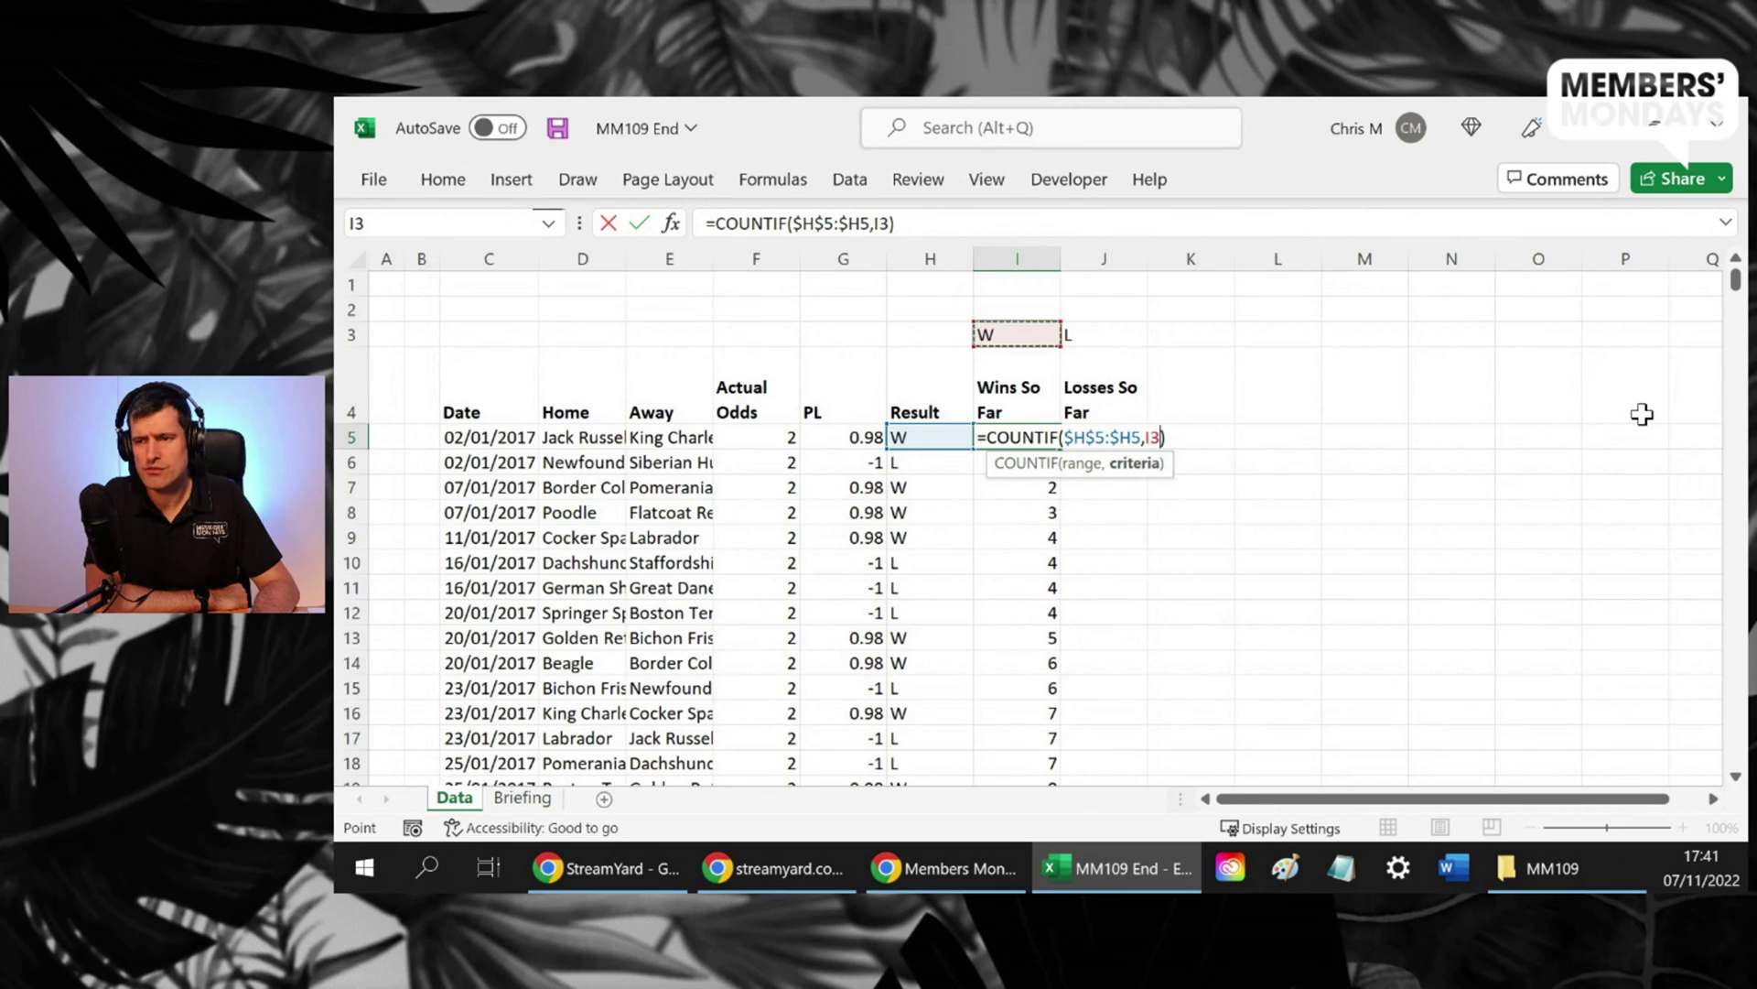
key(F4)
key(F4)
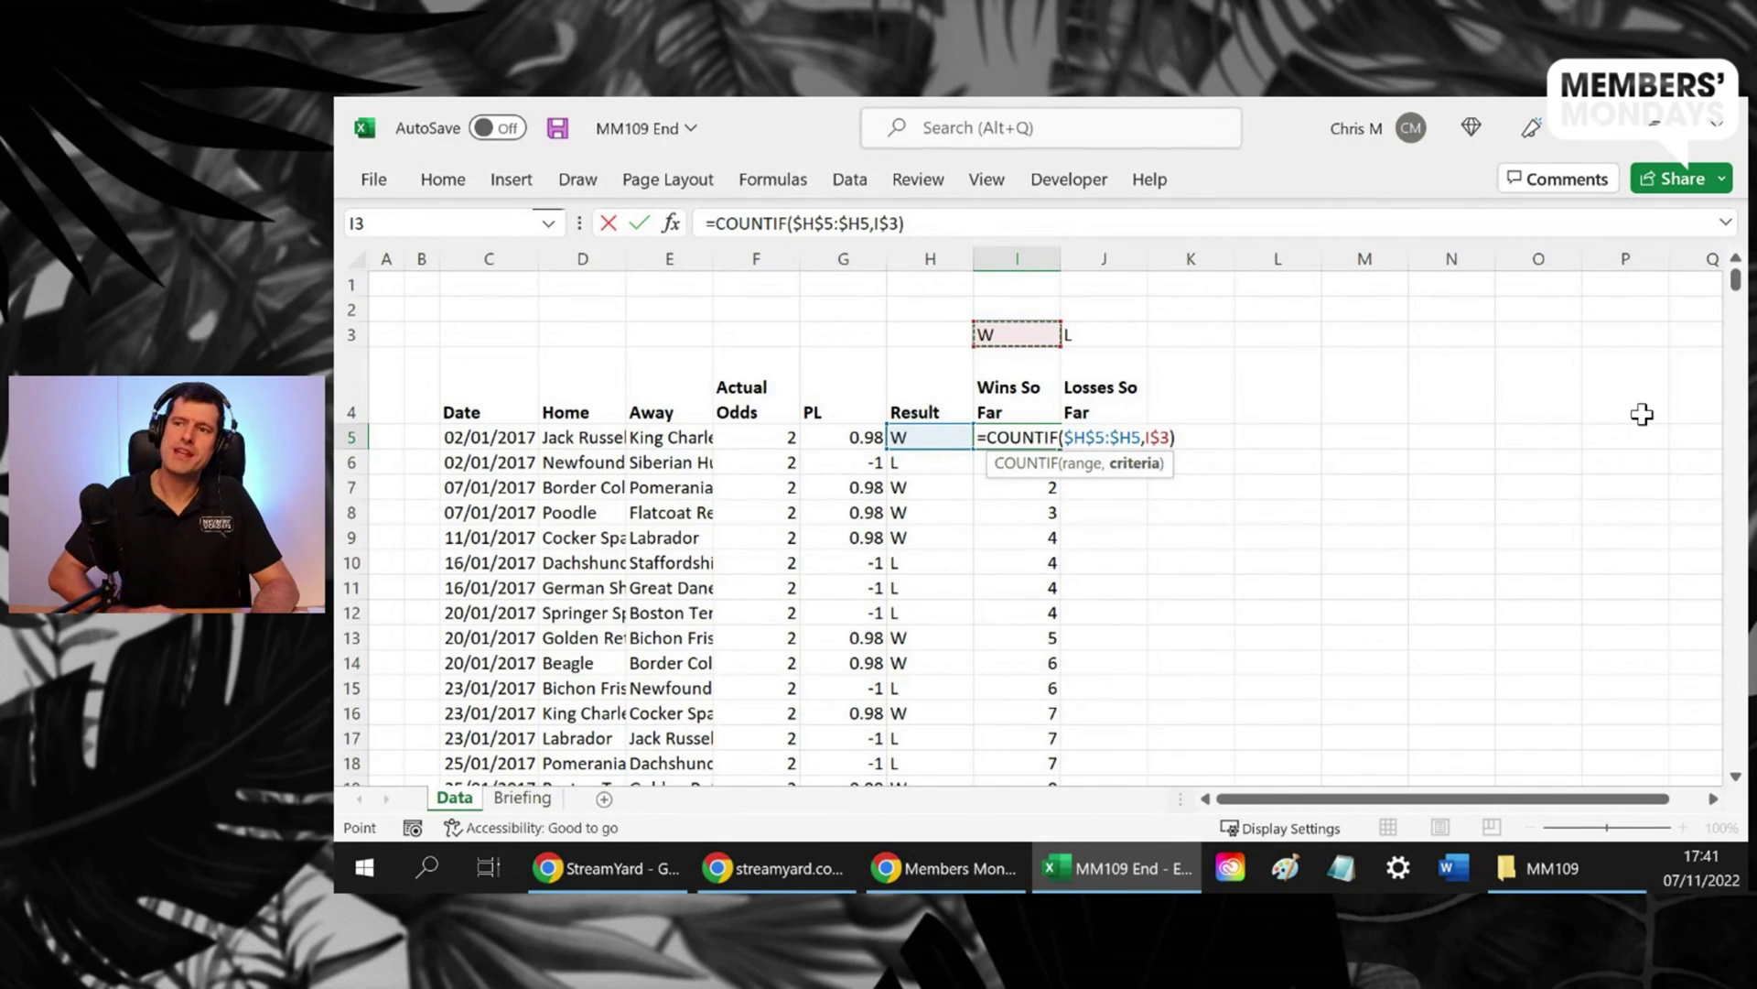
Fill the Wins So Far formula down column I and copy it right into J5
key(ctrl+Return)
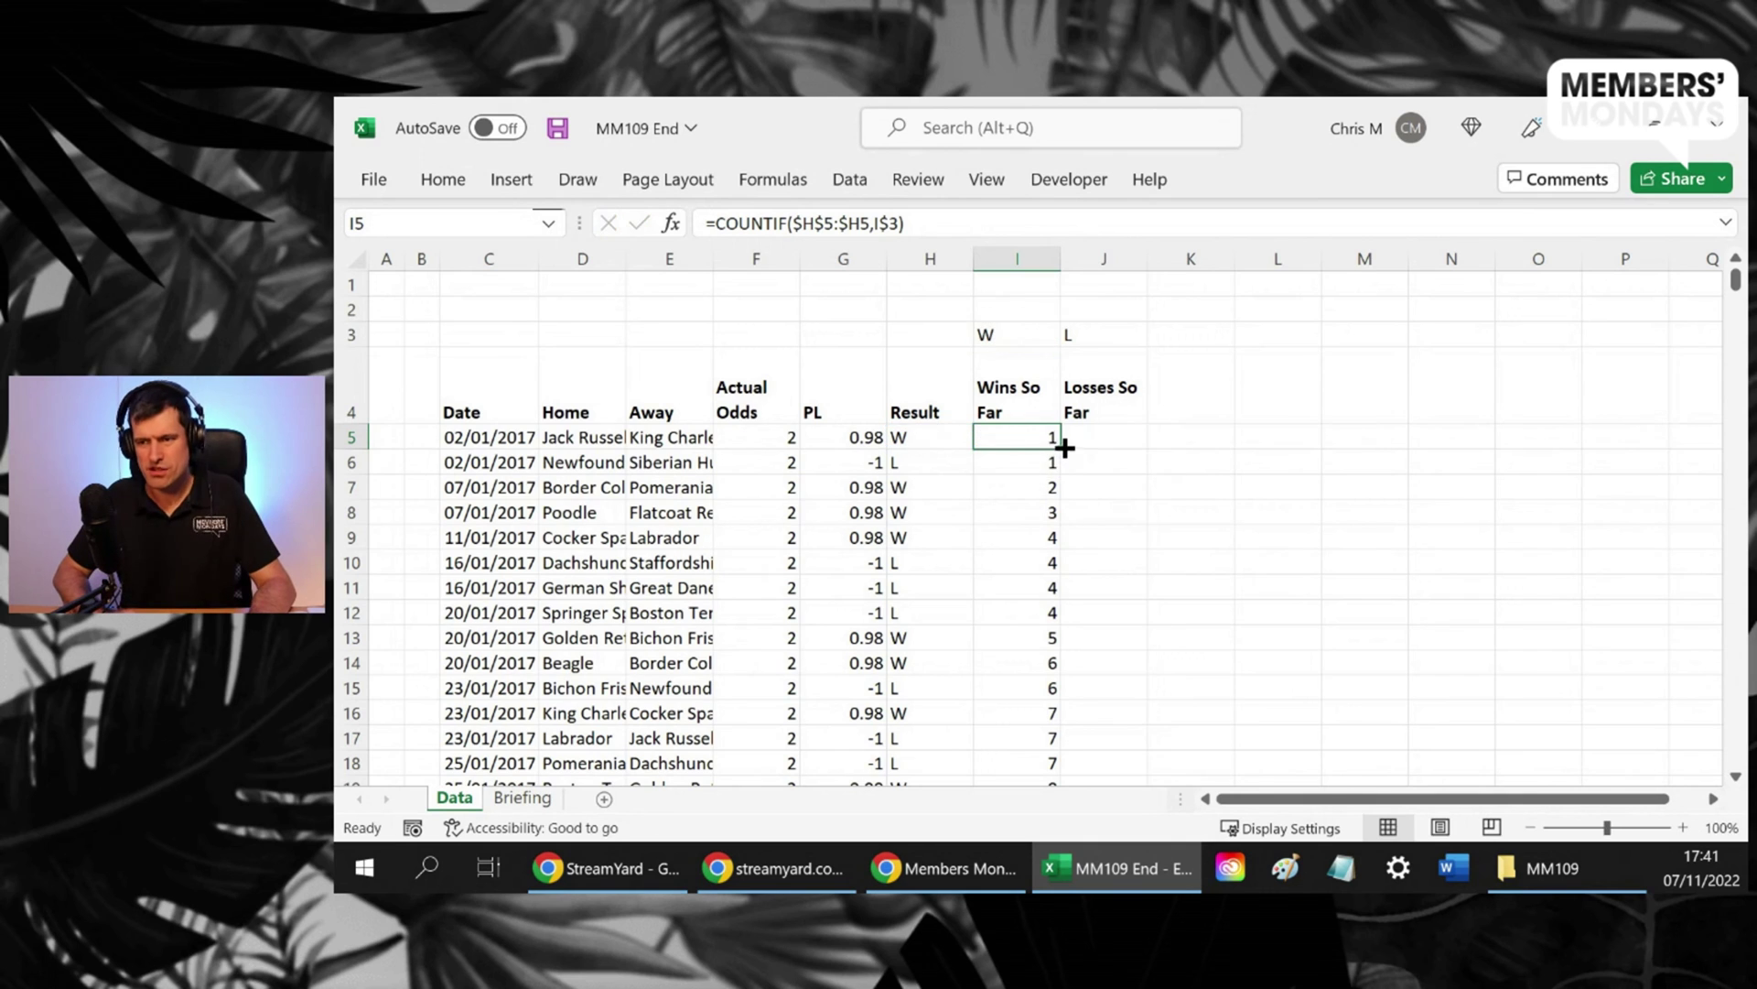
double_click(1059, 447)
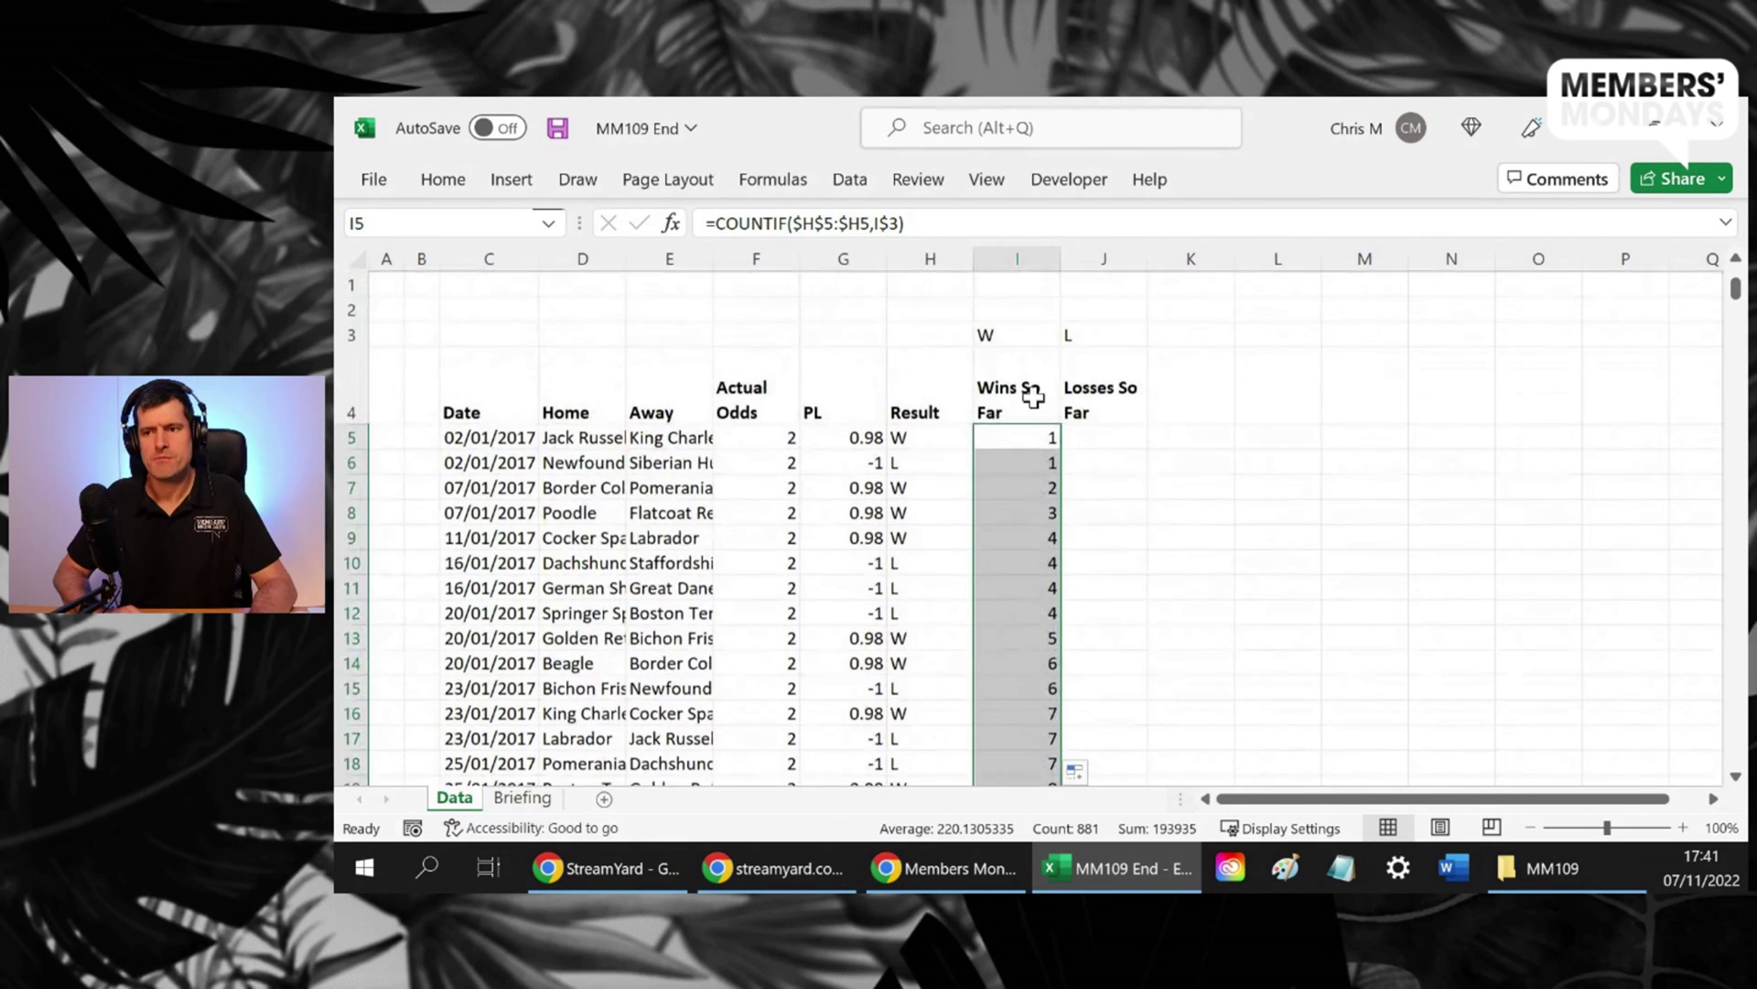
click(1031, 437)
key(shift+Right)
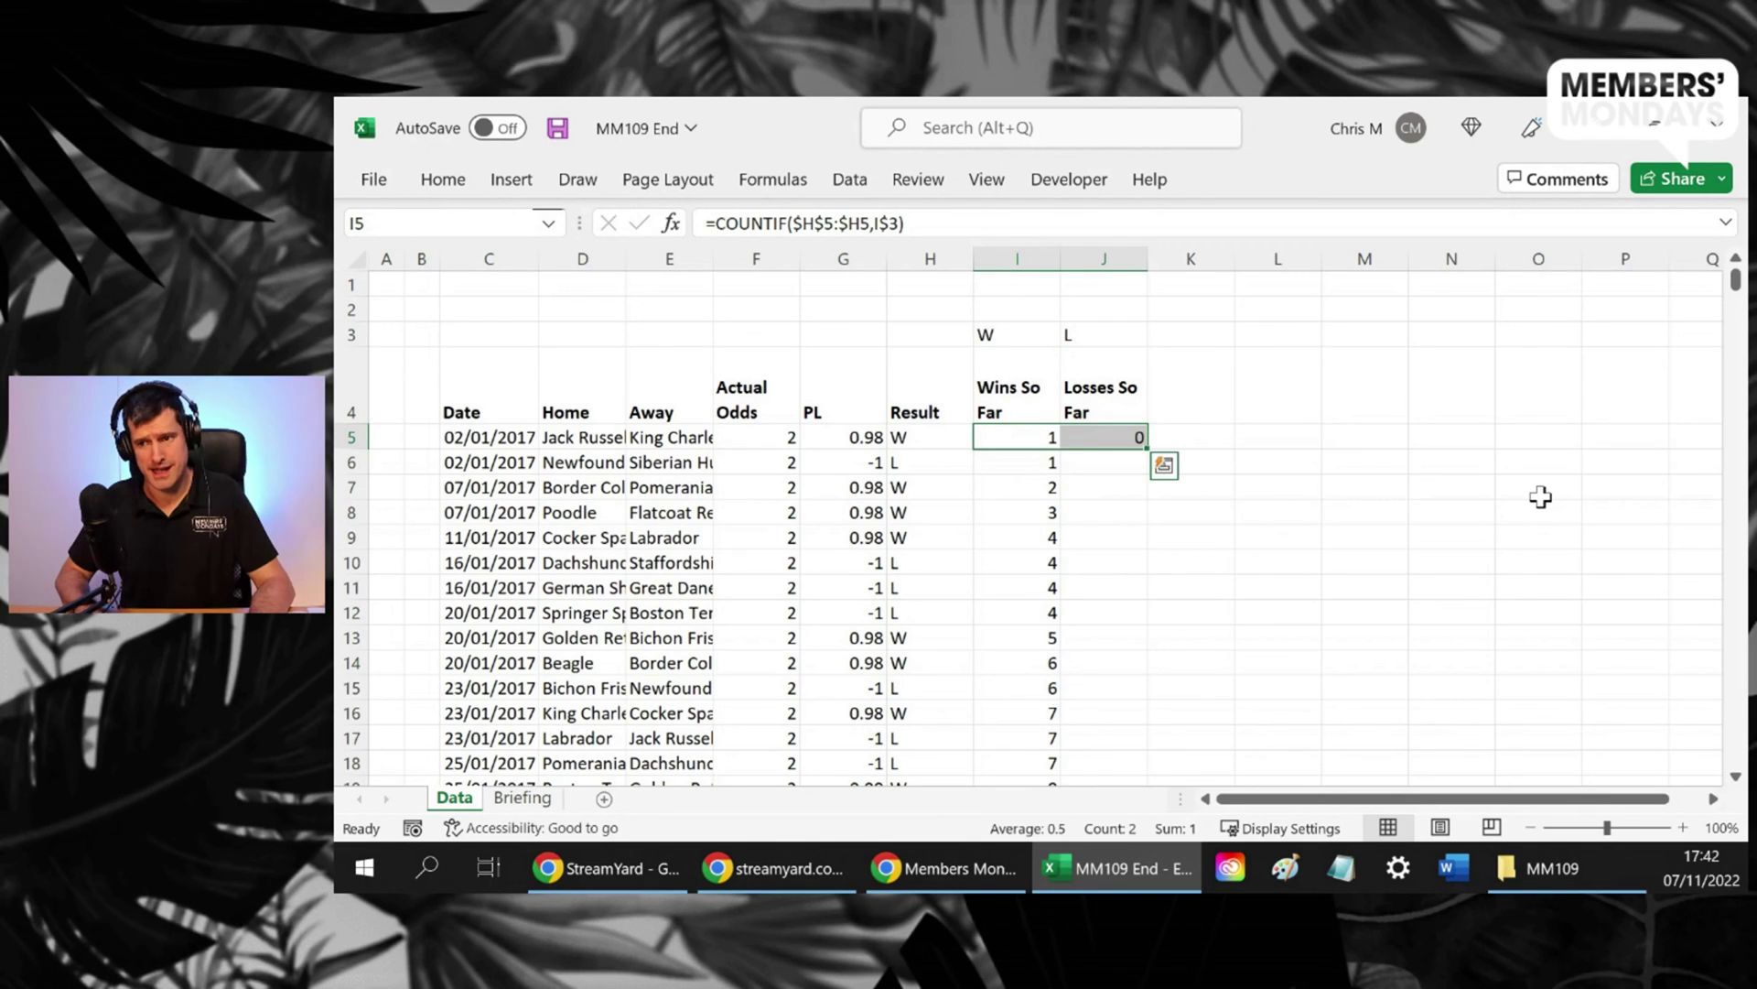
key(ctrl+r)
key(Right)
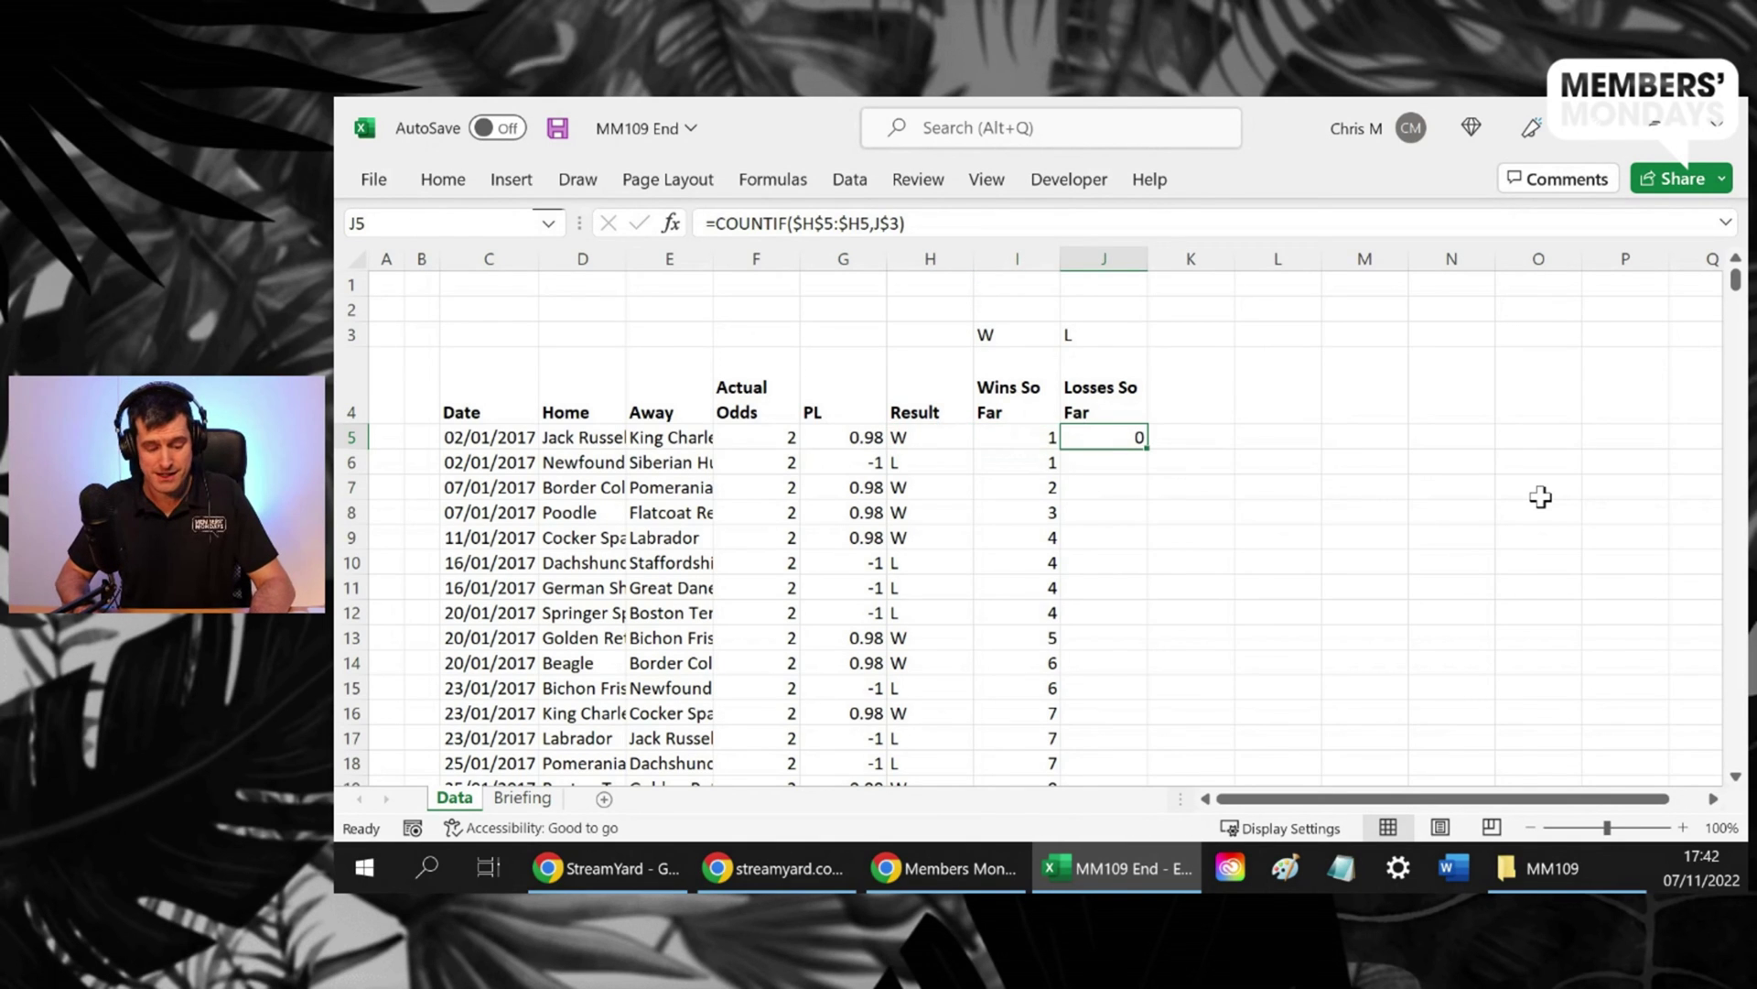
Fill J5's =COUNTIF($H$5:$H5,J$3) down column J, giving Losses So Far values 0, 1, 1, 1, 2, 3
key(F2)
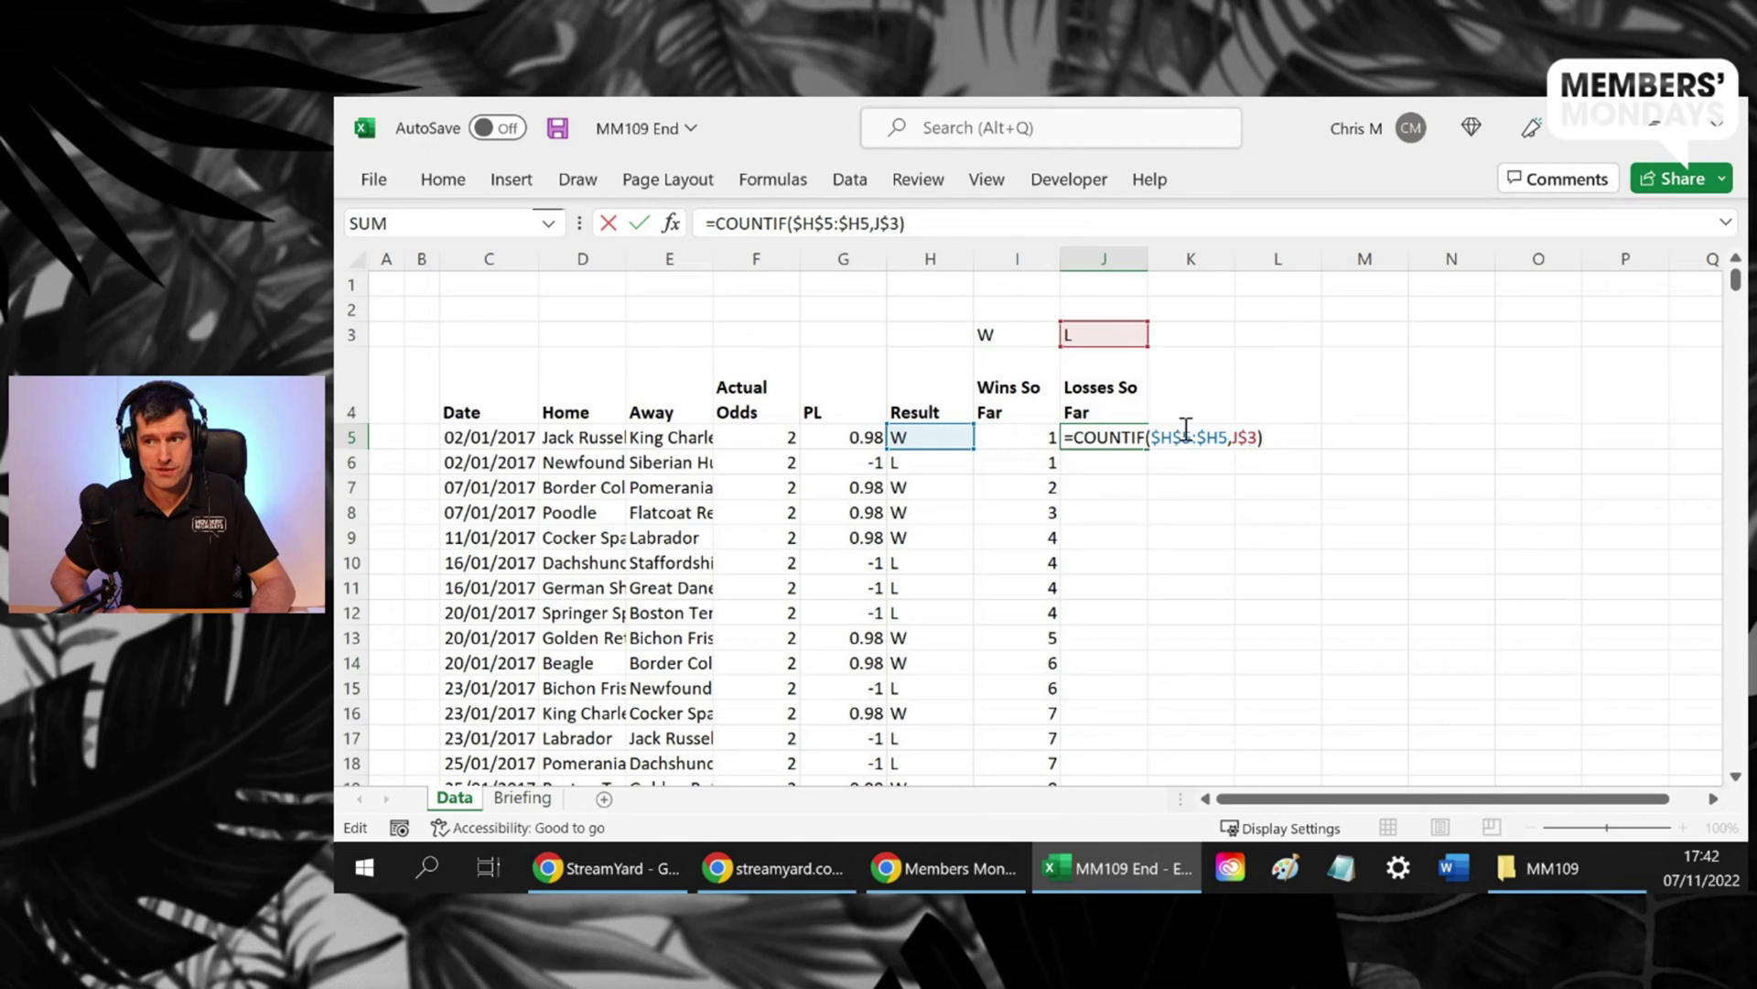
key(ctrl+Return)
double_click(1146, 448)
key(shift+BackSpace)
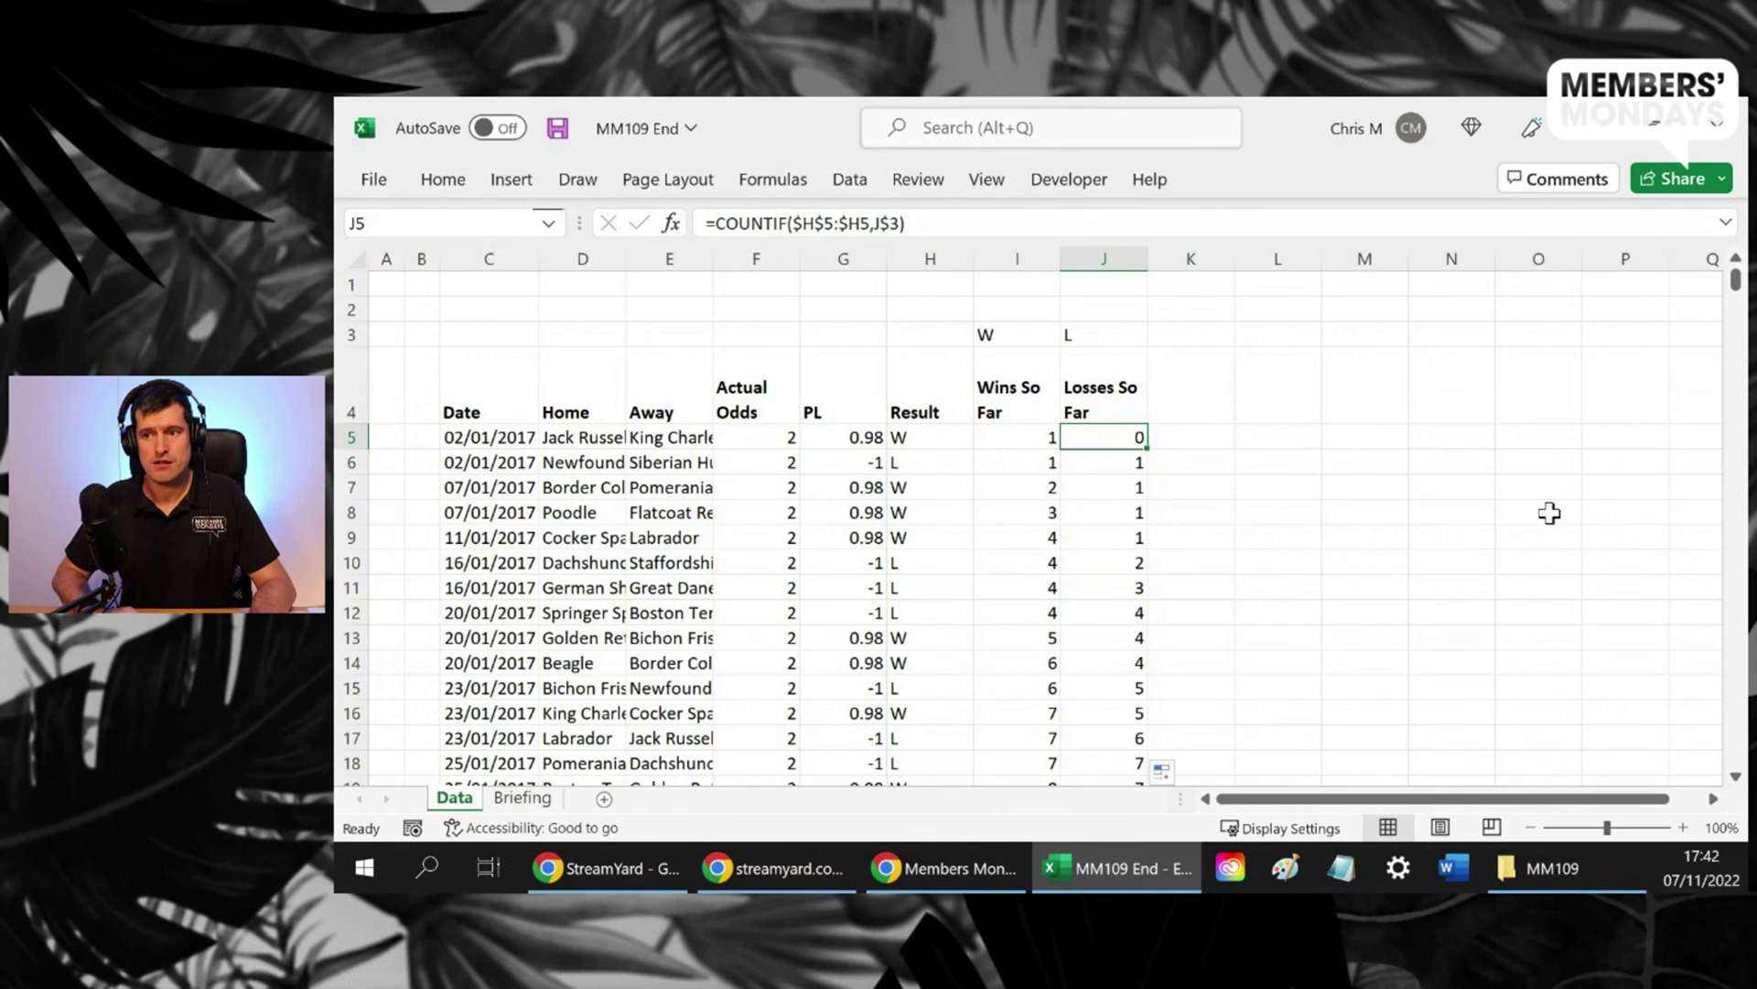
key(Down)
key(Down)
key(Down)
key(Down)
key(Up)
key(Up)
key(Up)
key(Up)
key(Up)
key(Right)
Enter the heading 'Wins + Losses' in K4
text(T)
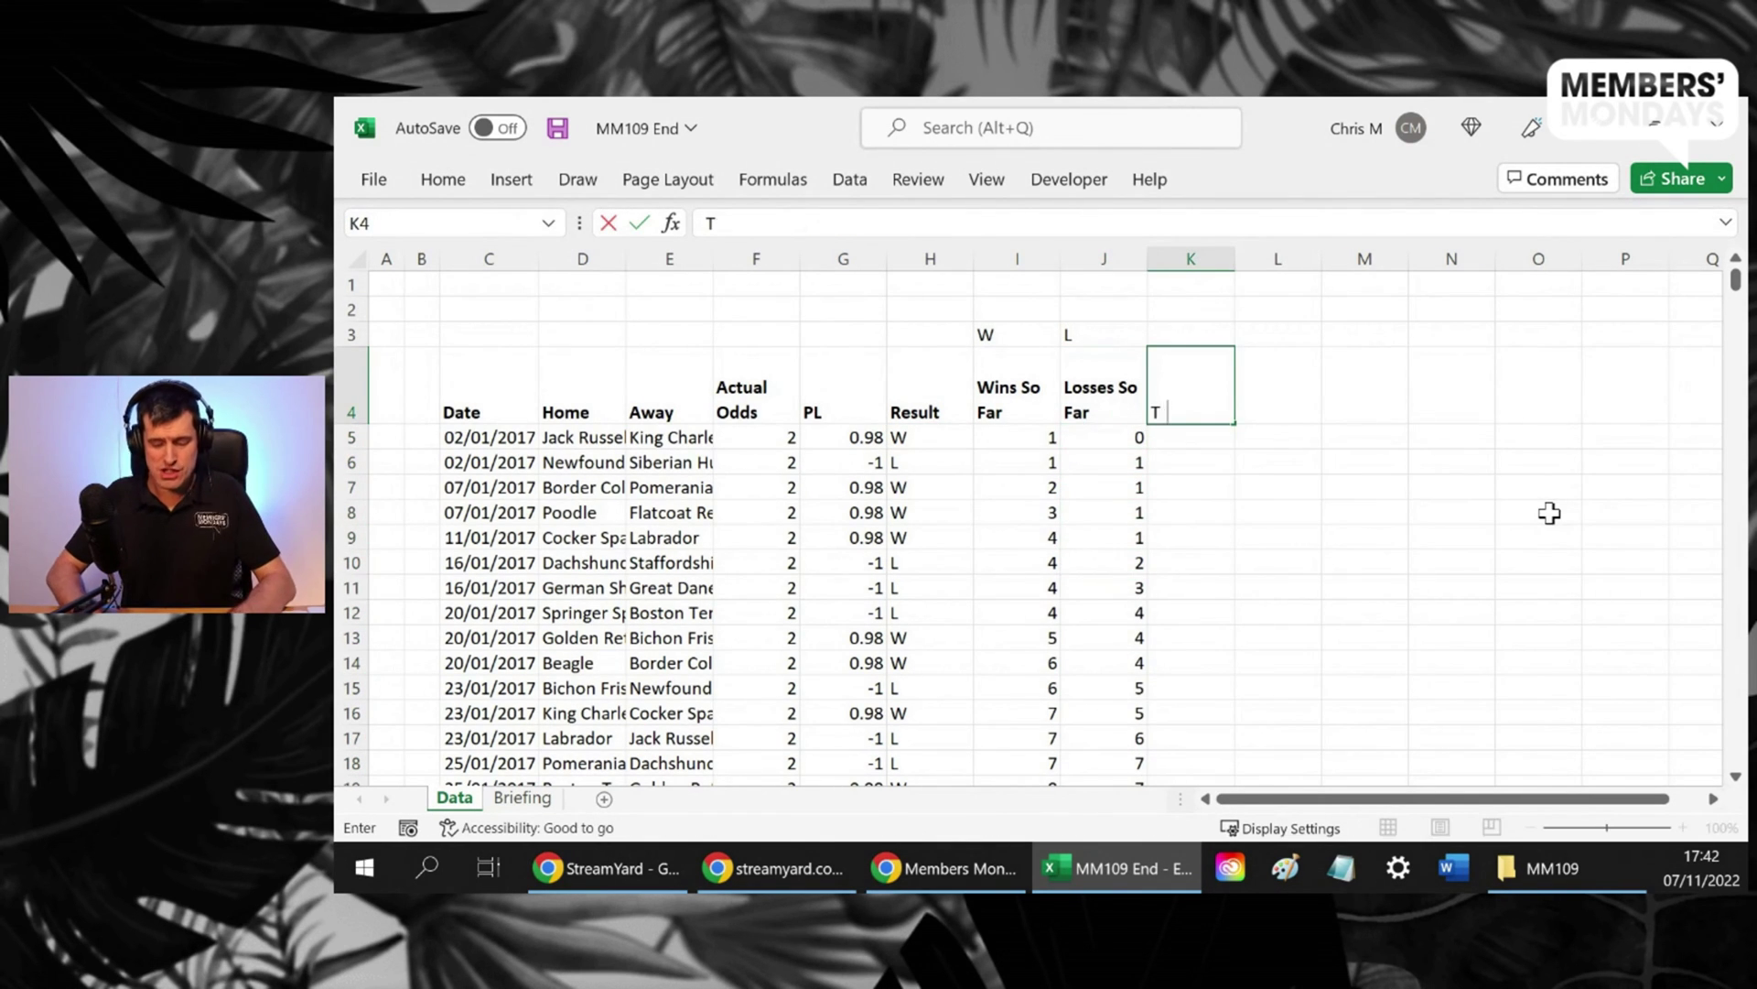
text(rea)
key(BackSpace)
key(BackSpace)
key(BackSpace)
key(BackSpace)
text(Wins)
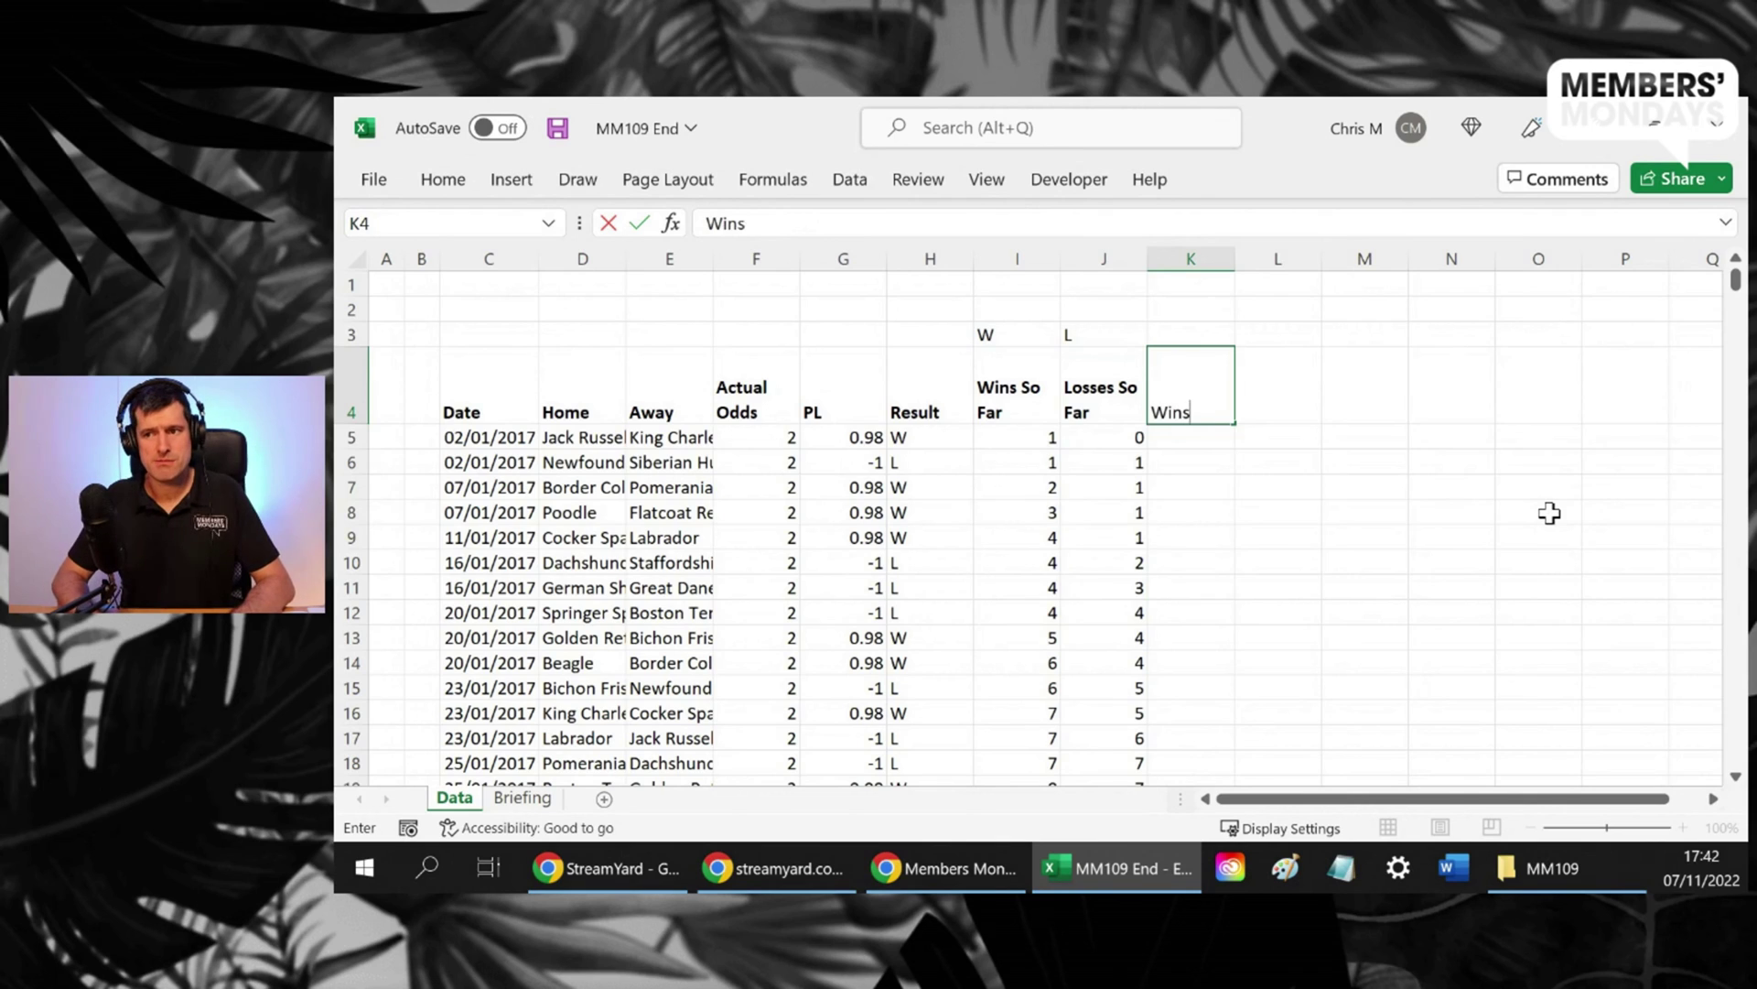
text( +_)
key(BackSpace)
text(Losses)
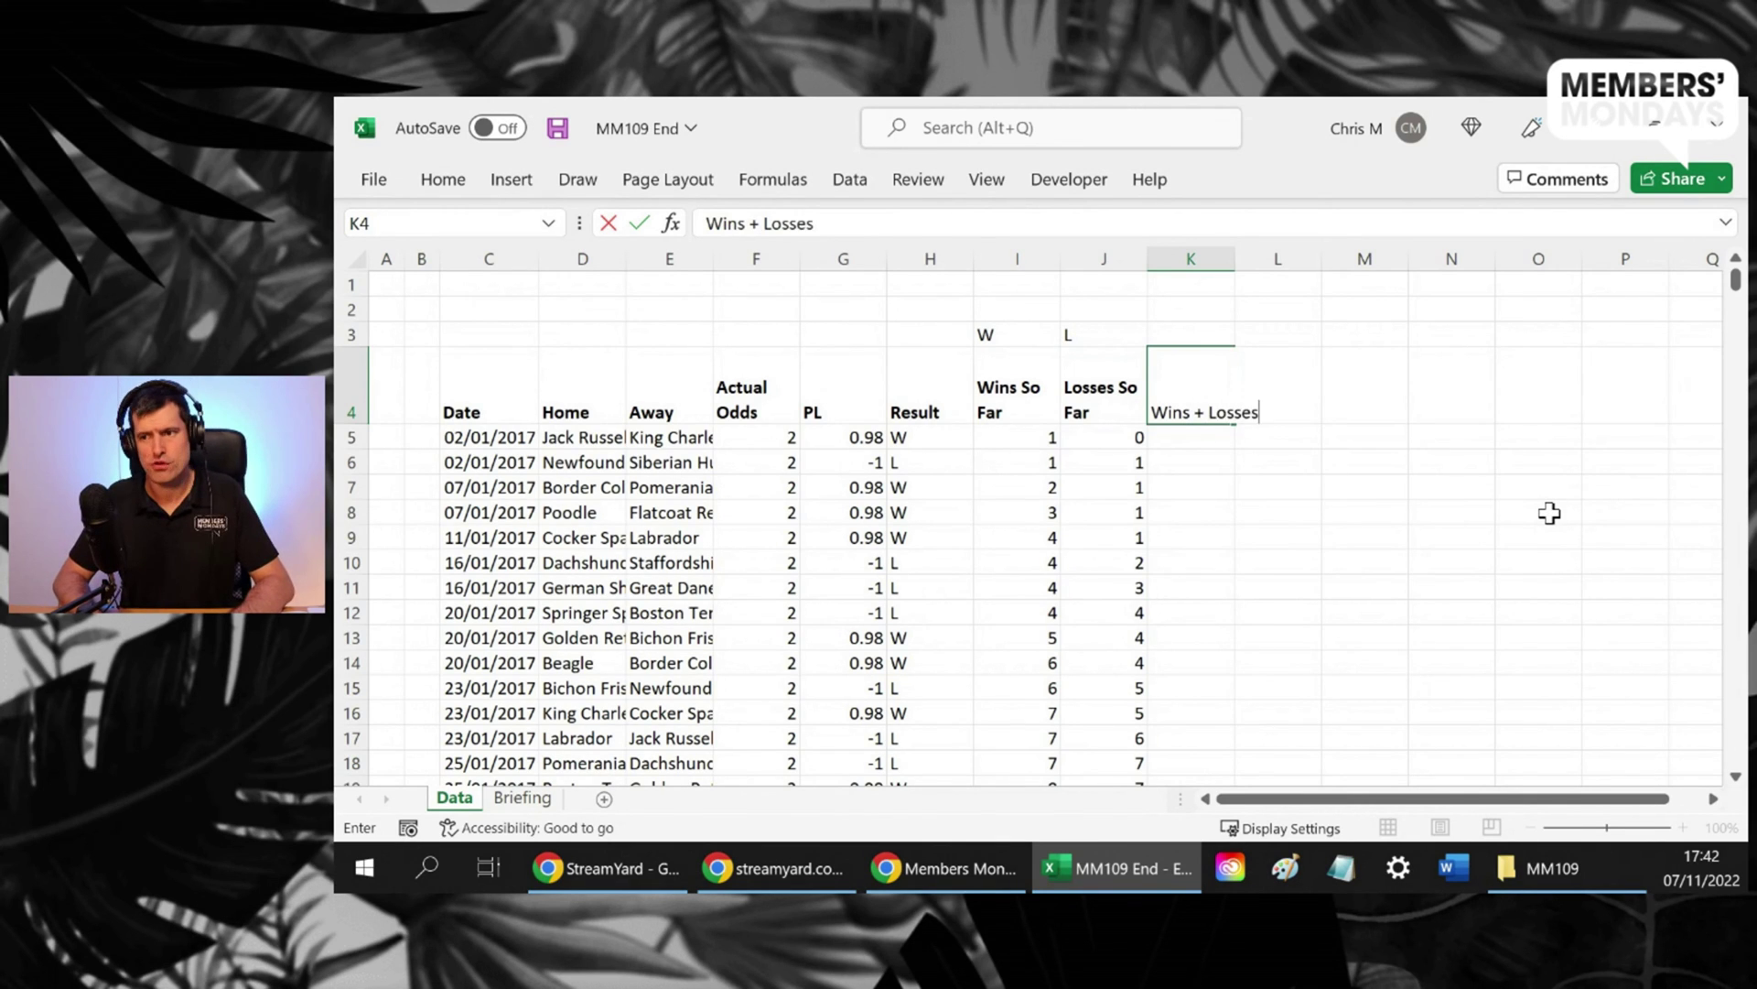
key(Return)
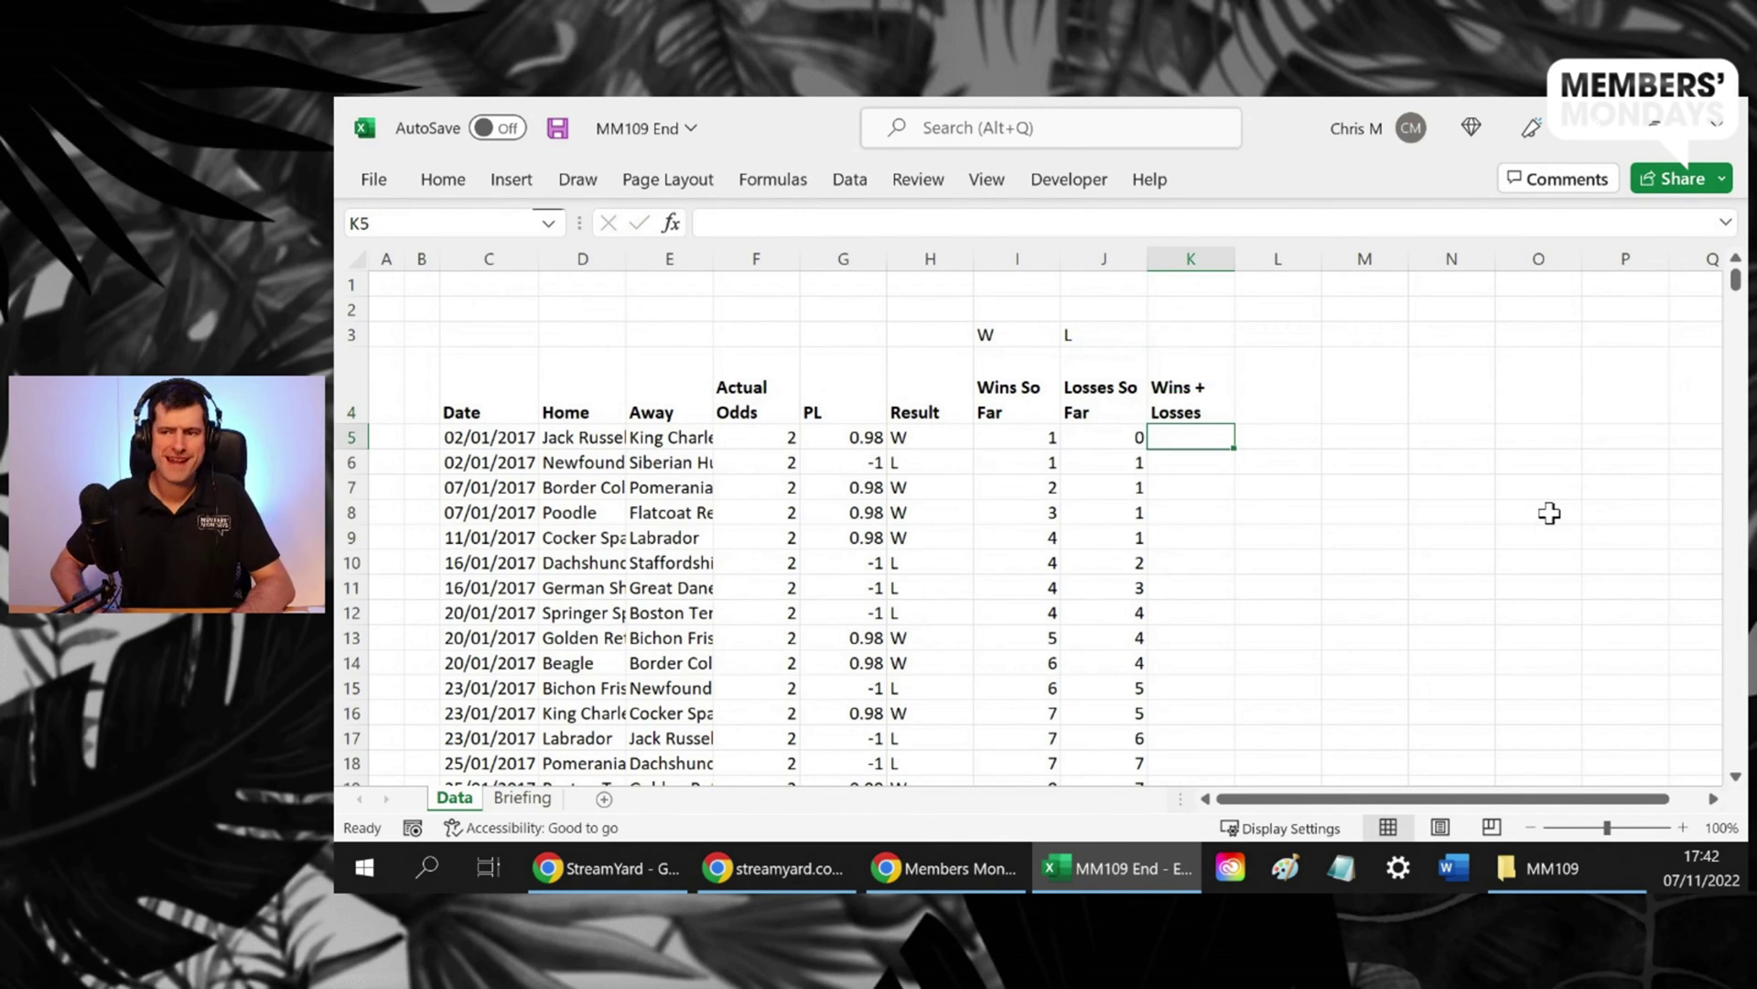
Enter =I5+J5 in K5 and fill it down column K, reaching 881 at K885
text(=I5+J5)
key(Return)
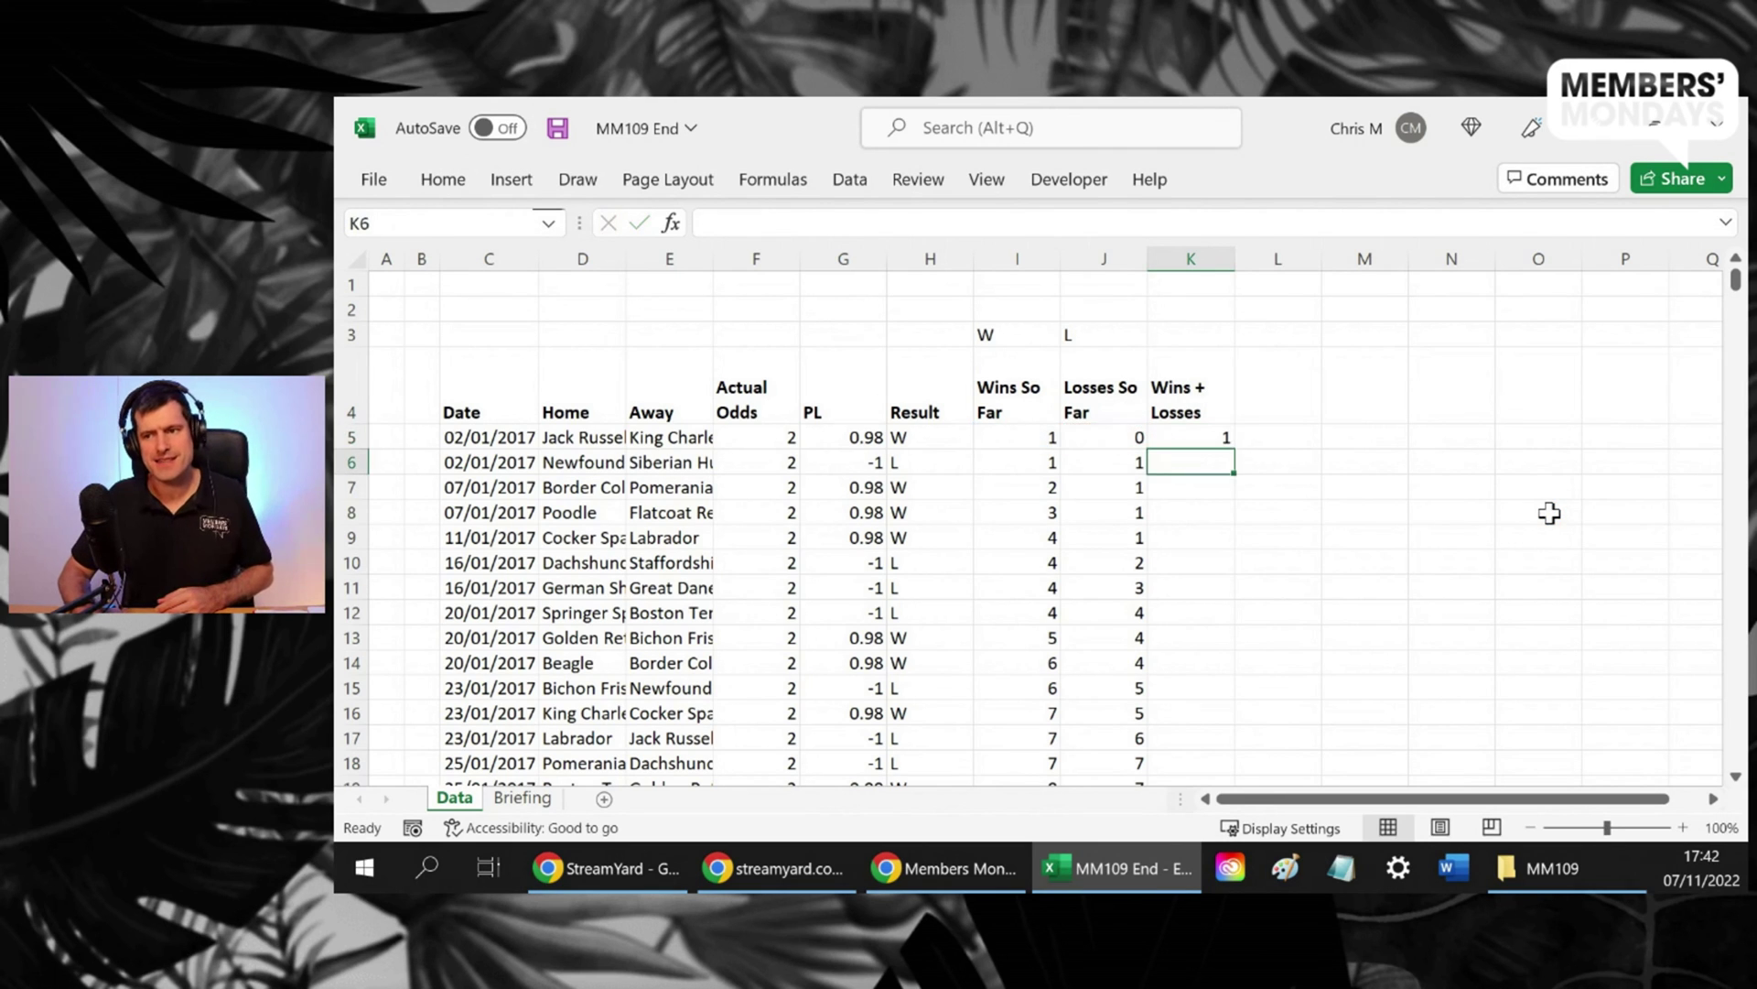
key(Up)
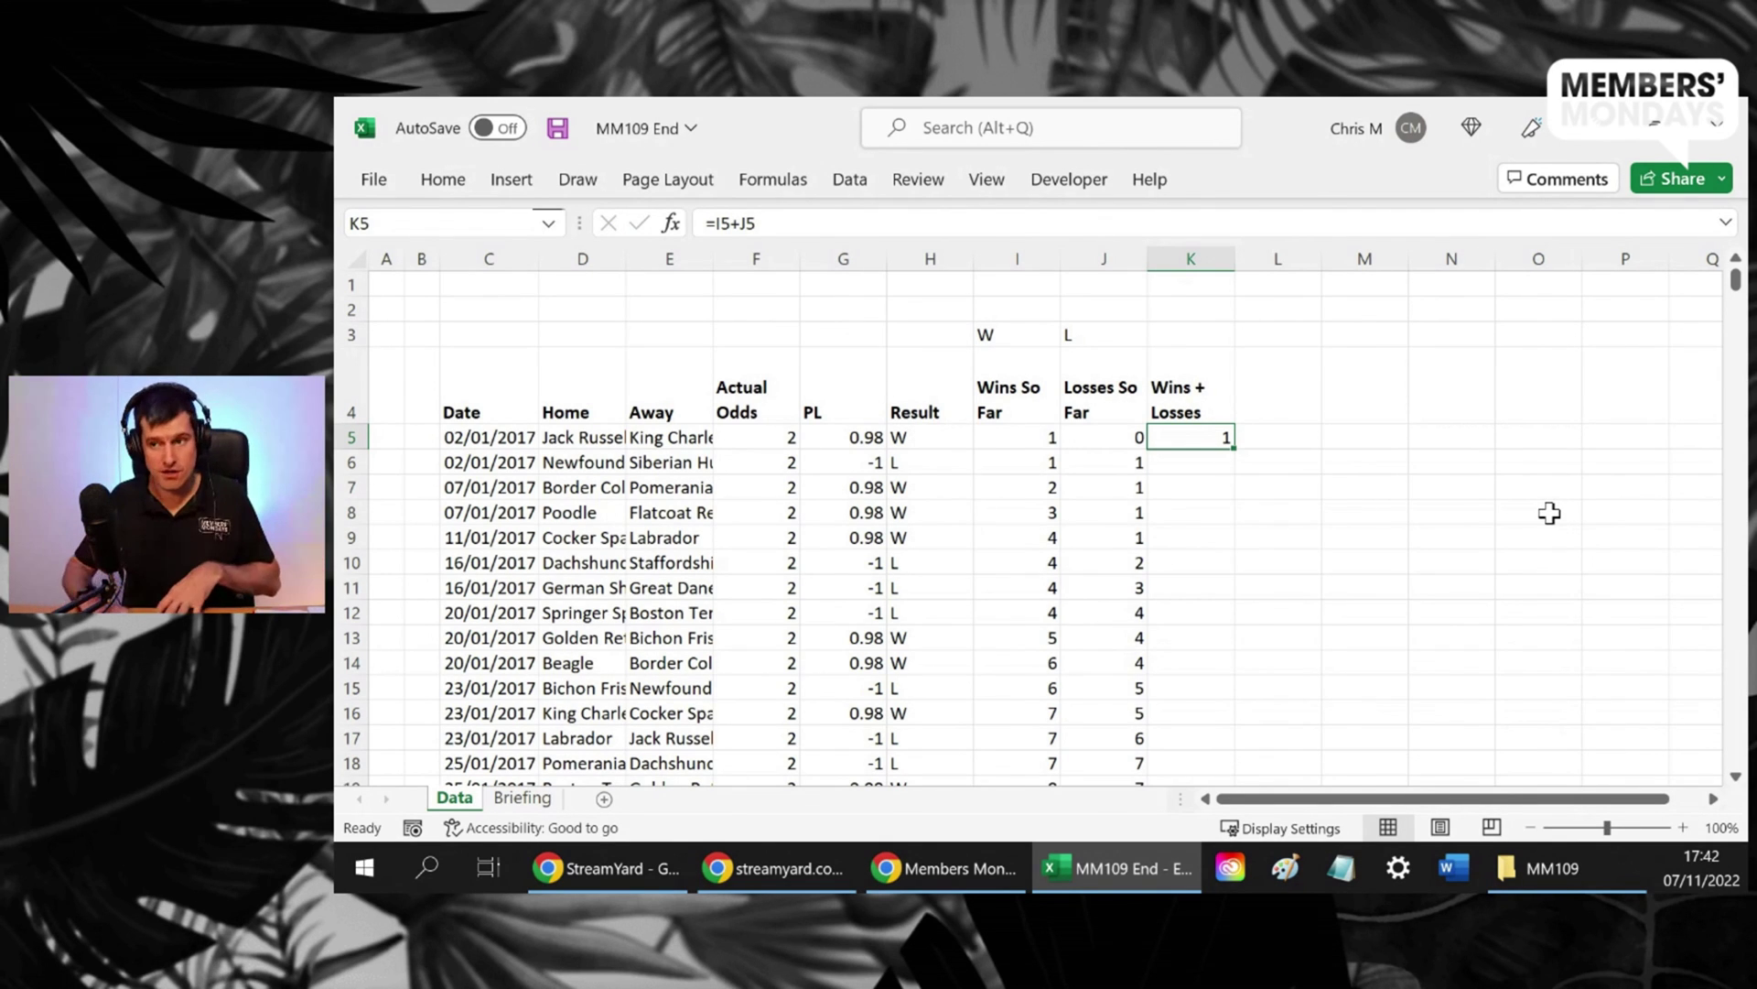
double_click(1232, 447)
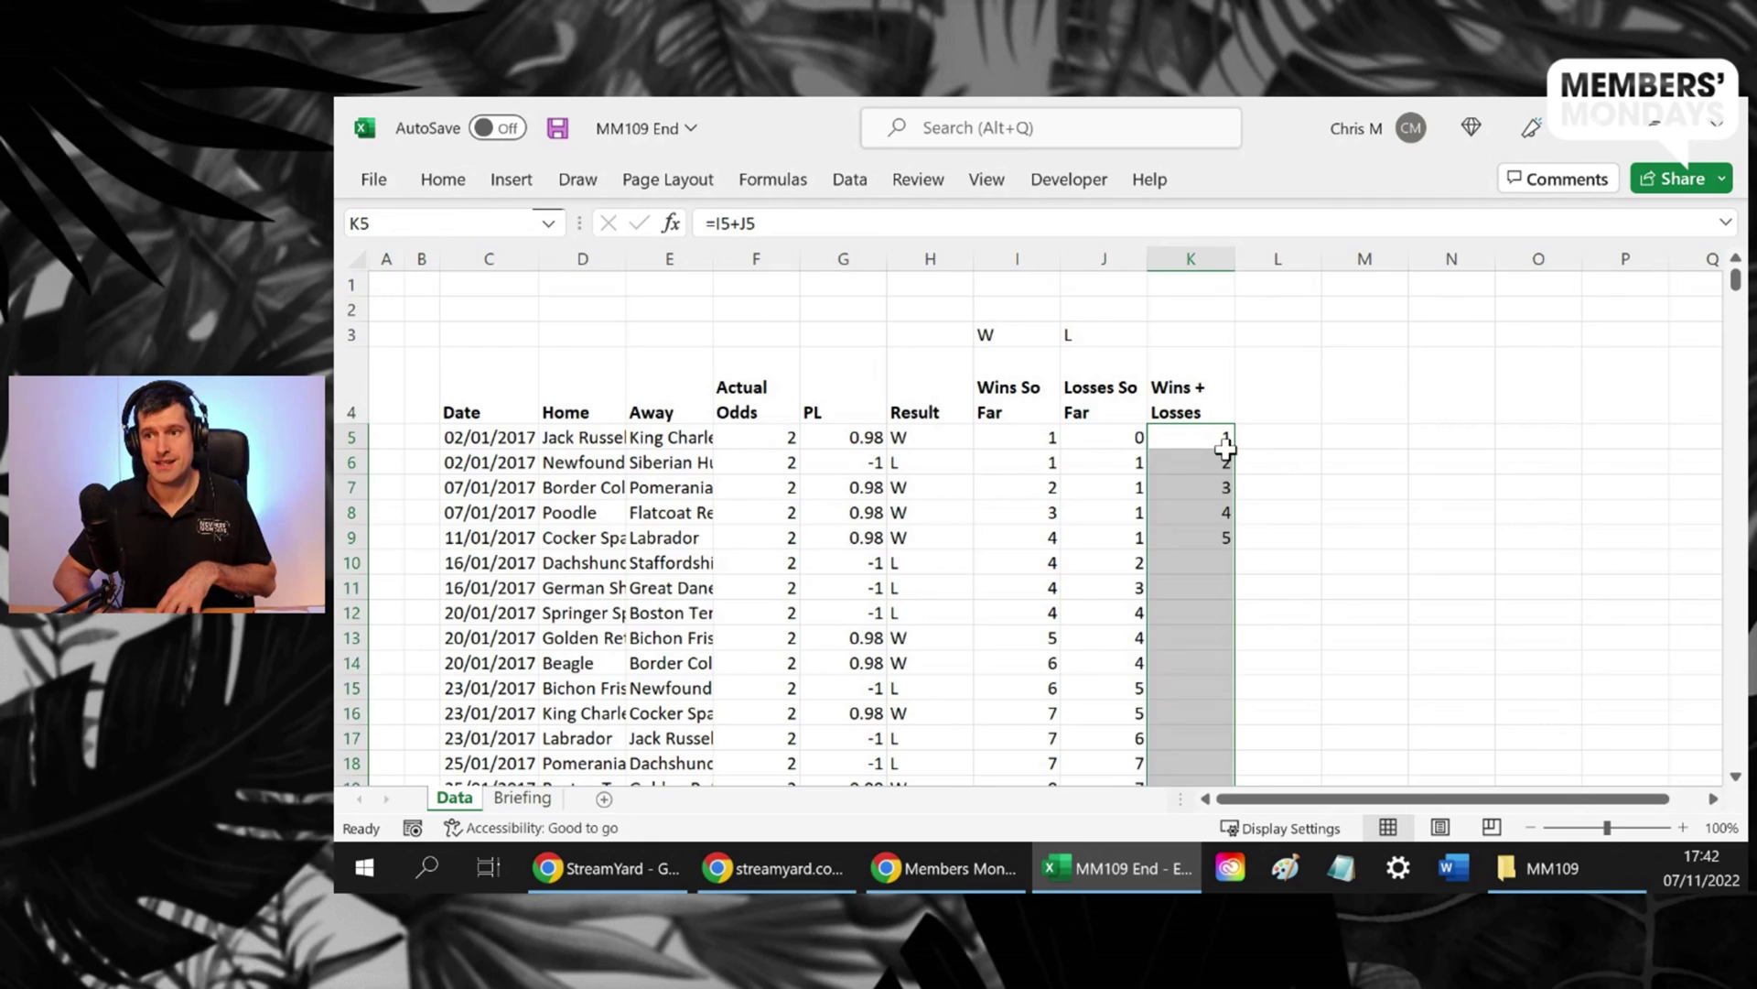
click(1171, 459)
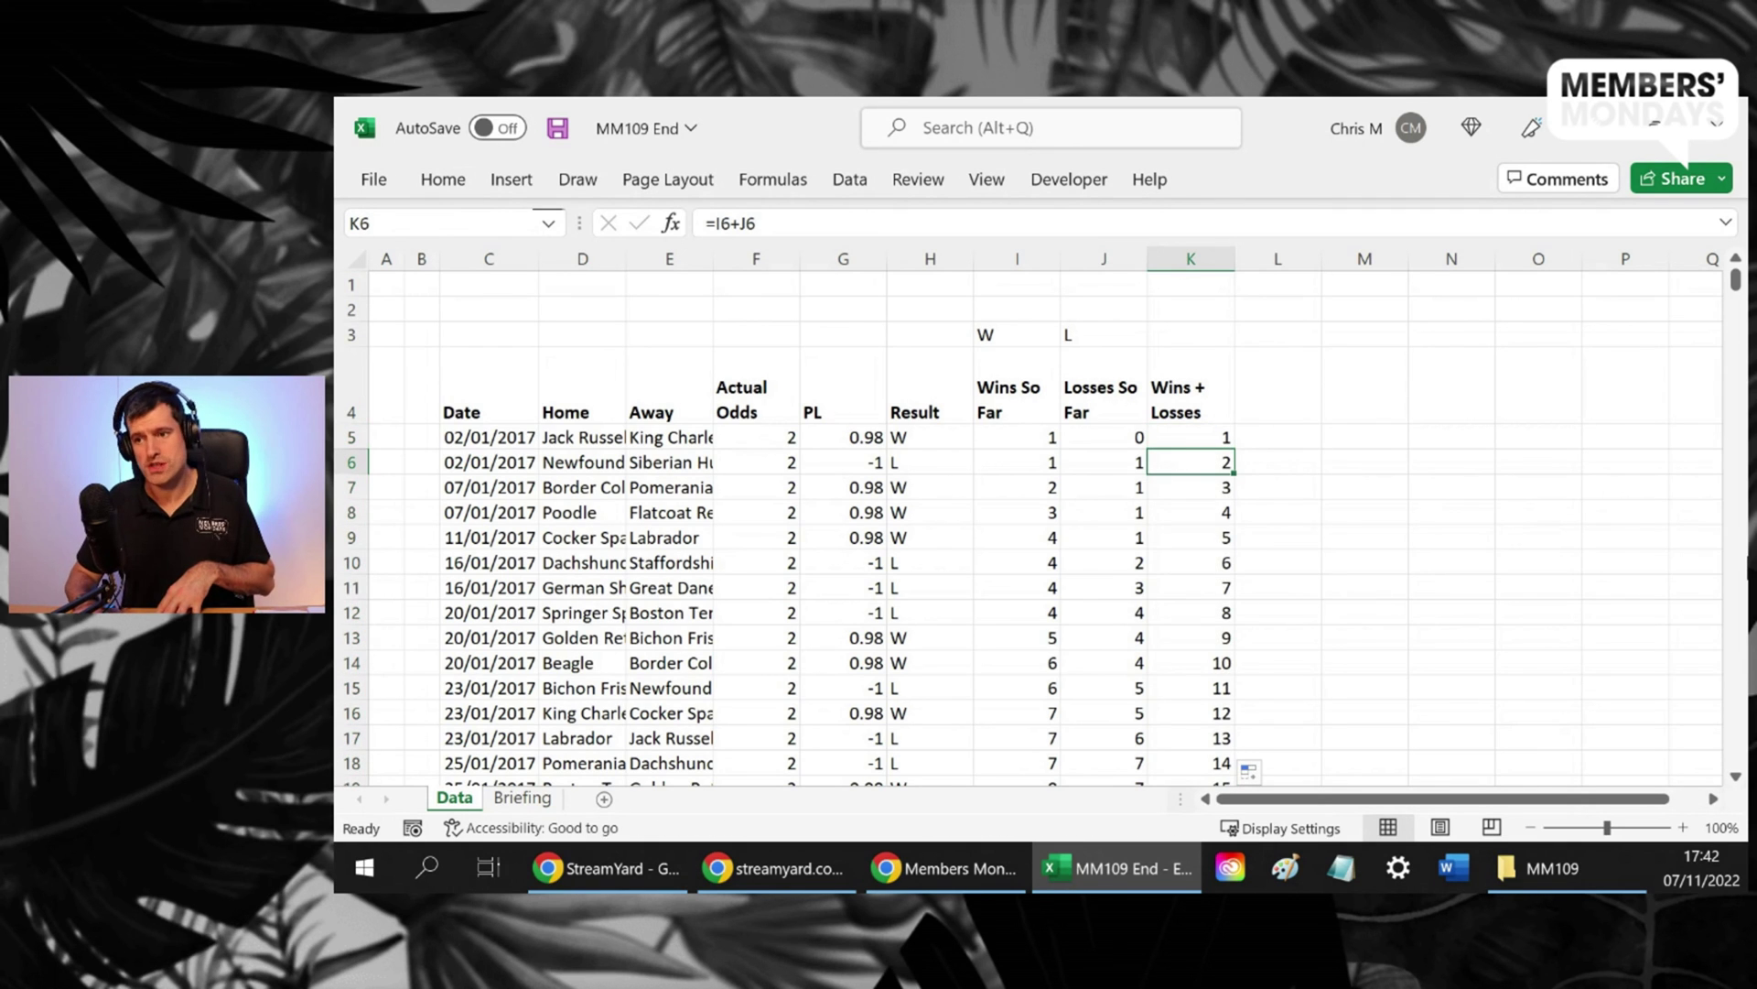
key(Down)
key(Down)
key(Down)
key(Down)
key(Down)
key(Down)
key(Down)
key(Down)
key(Down)
key(Down)
key(Down)
key(Down)
key(Down)
key(Down)
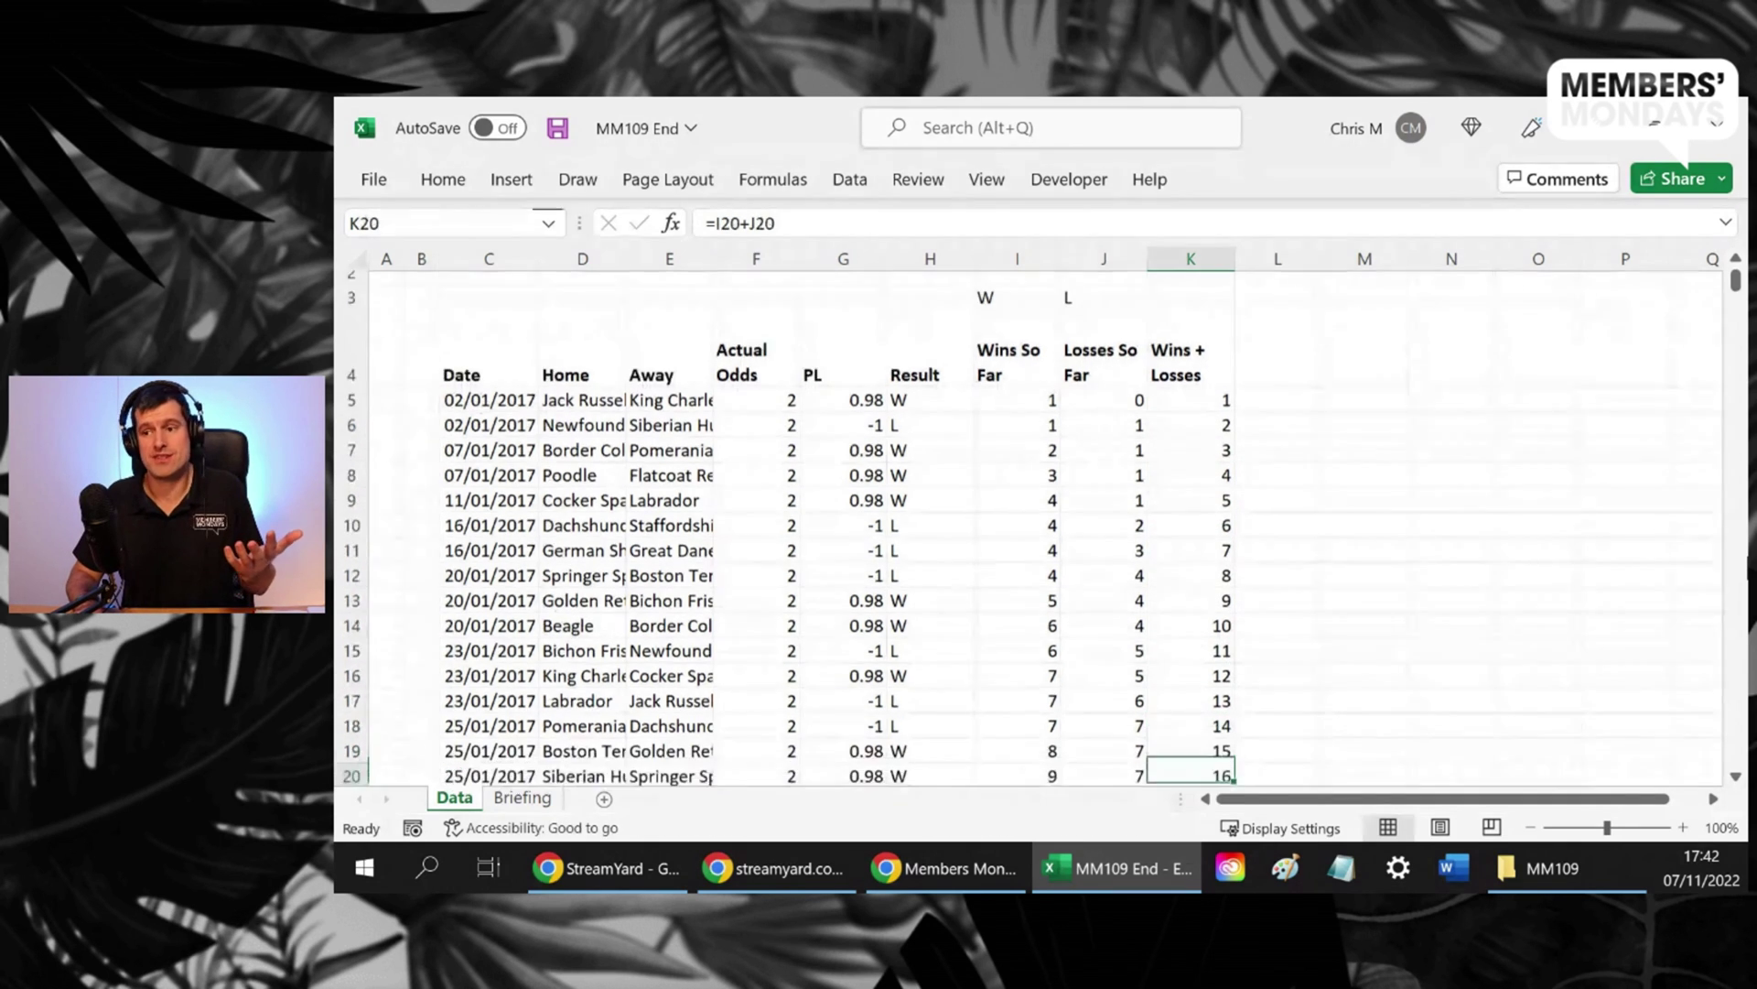
key(Down)
key(Down)
key(Down)
key(Down)
key(Up)
key(Up)
key(Up)
key(Up)
key(Up)
key(Up)
key(Up)
key(Up)
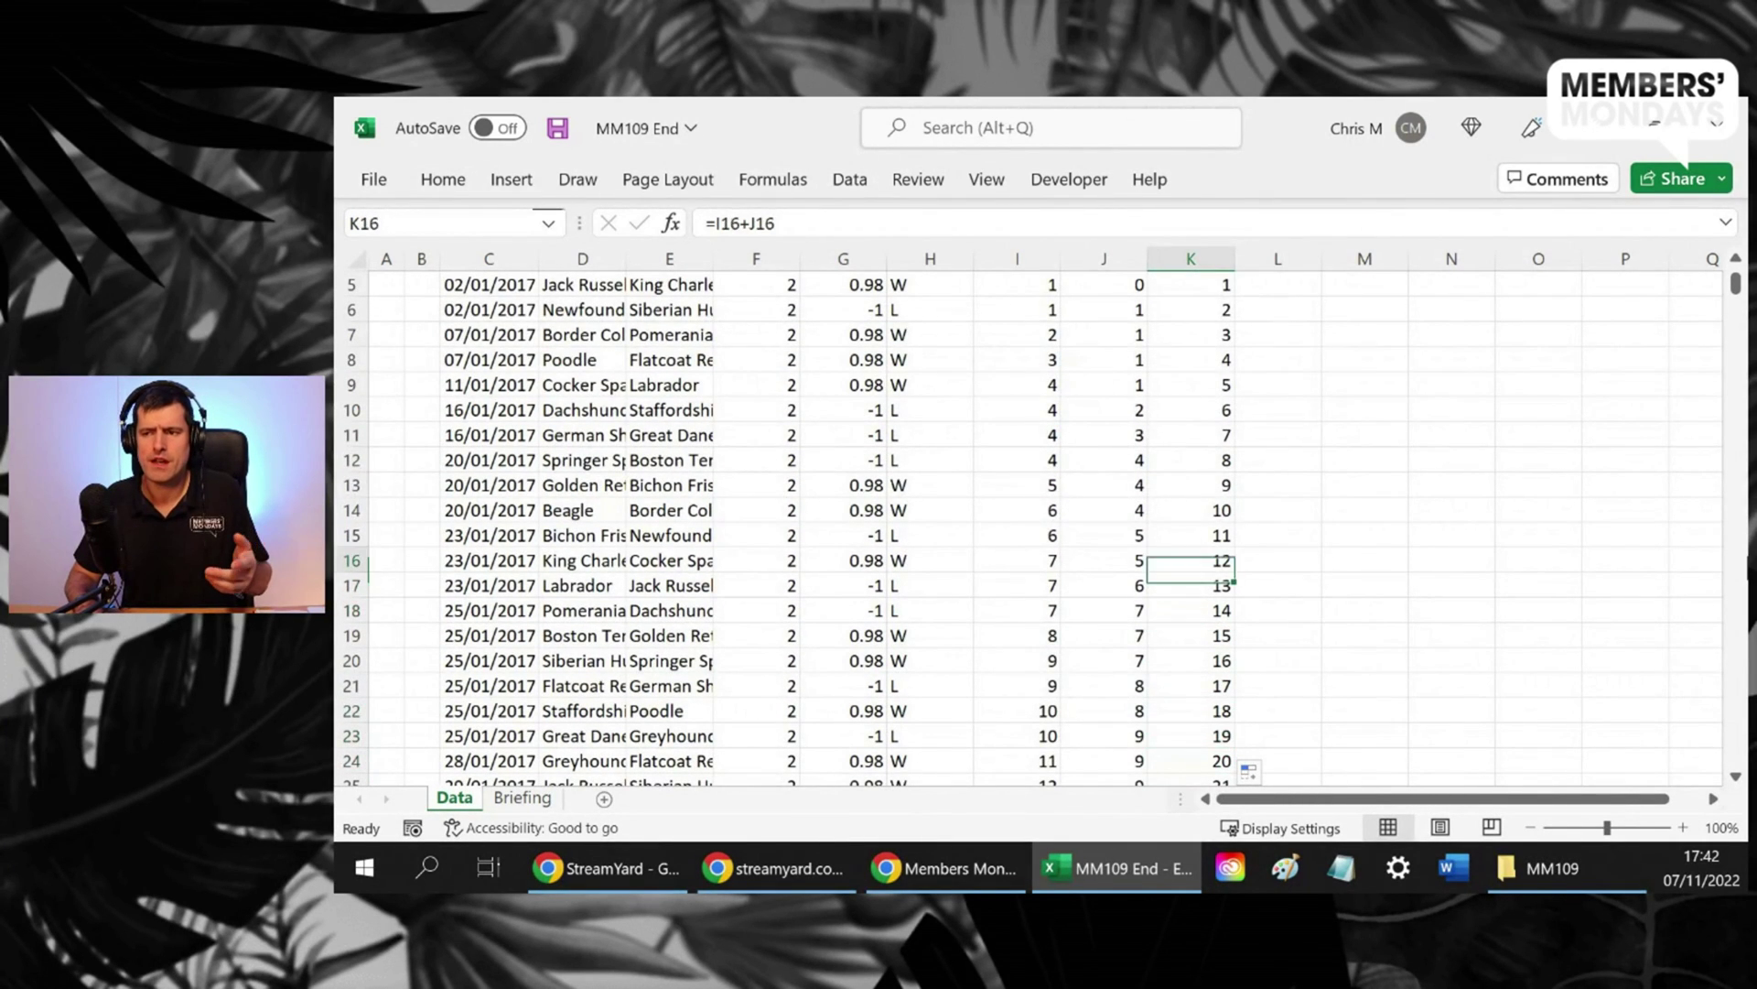
key(Up)
key(Up)
key(Up)
key(Up)
key(Up)
key(Up)
key(Up)
key(Up)
key(Up)
key(Up)
key(Up)
key(Up)
key(Up)
key(Up)
key(Up)
key(Down)
key(Down)
key(Down)
key(Down)
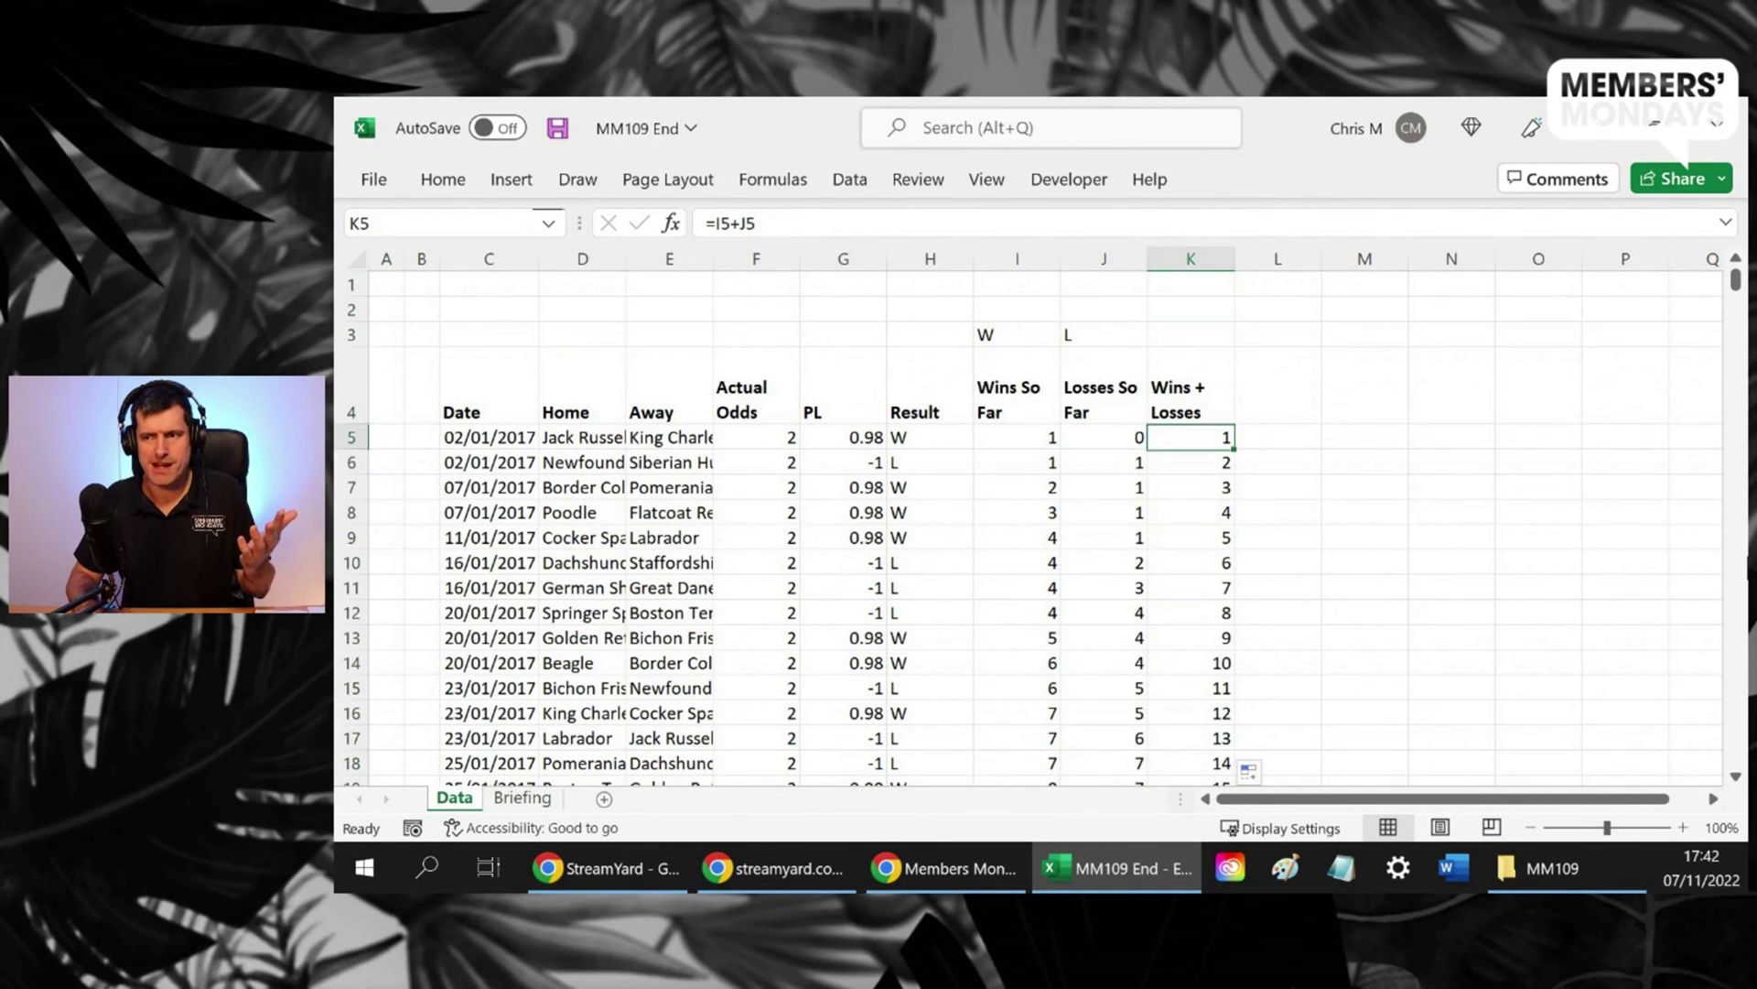
key(ctrl+Down)
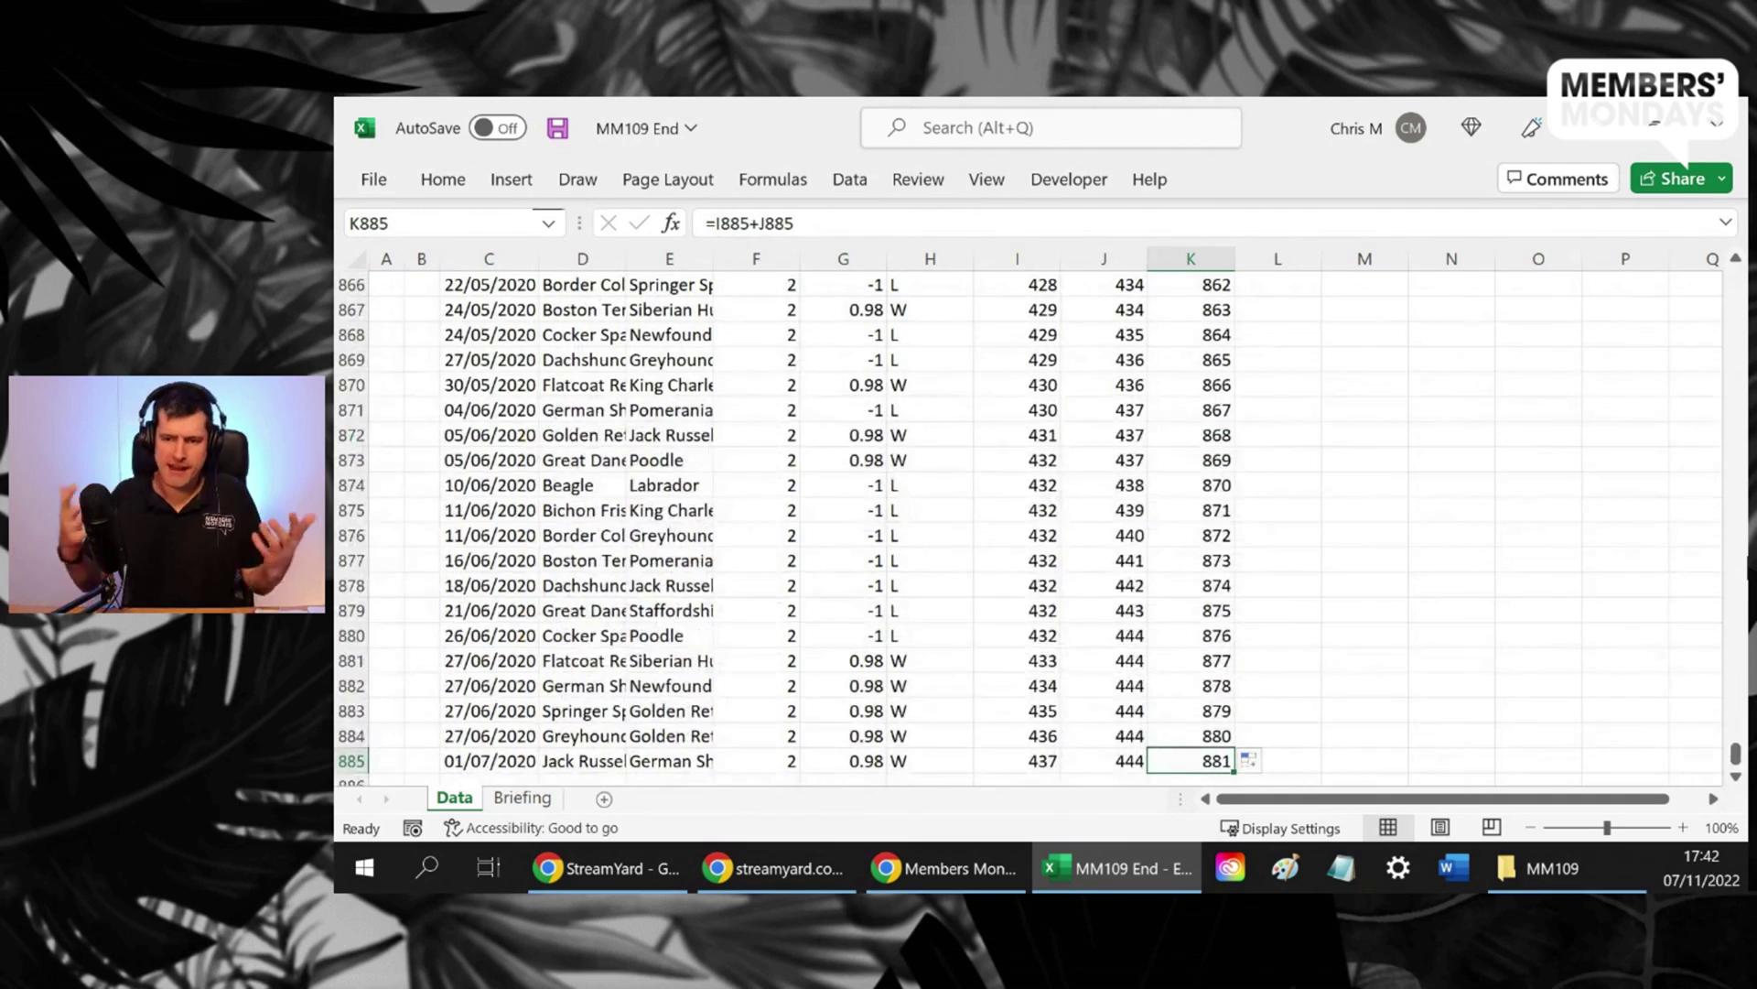